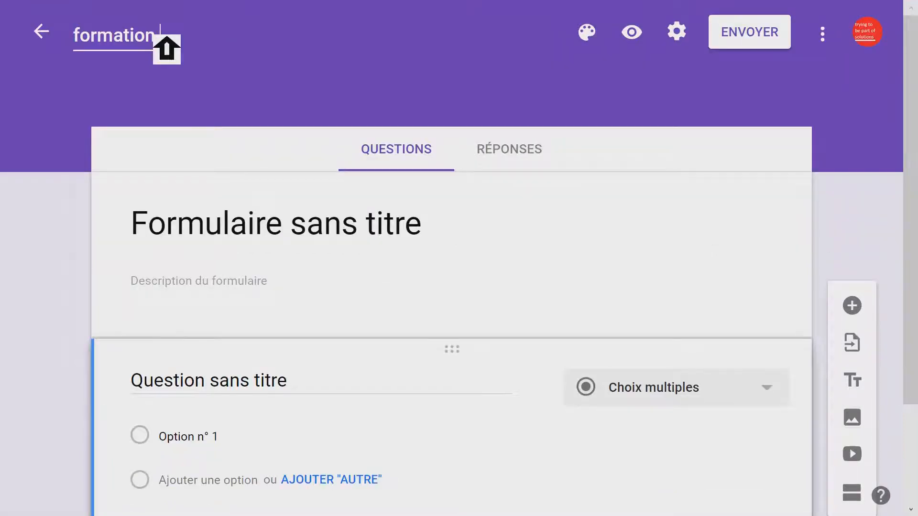
# Complete the form's file name as "formation google form video 1" and apply the same name as the form title
pyautogui.write('geog')
pyautogui.write('le form')
pyautogui.write(' video 1')
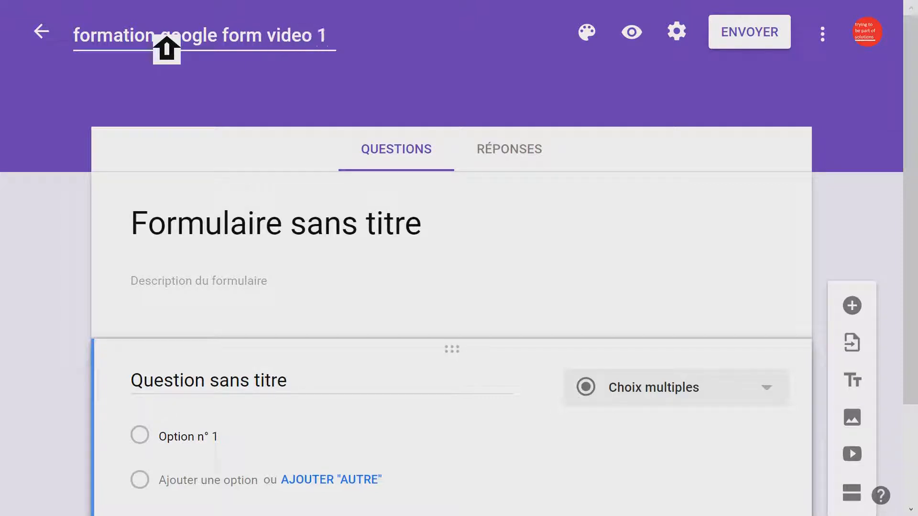
pyautogui.click(305, 242)
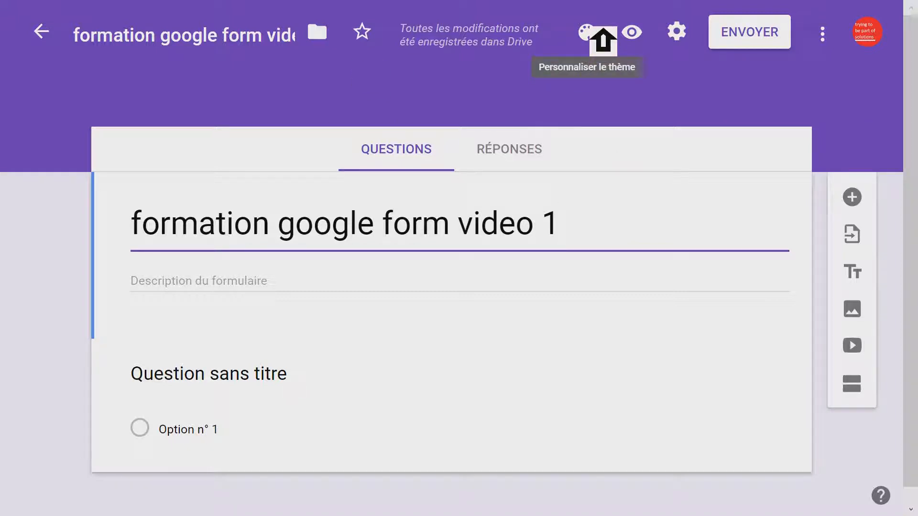
# Set the form's theme colour to green and its background colour to the dark shade #c0e3c2
pyautogui.click(602, 30)
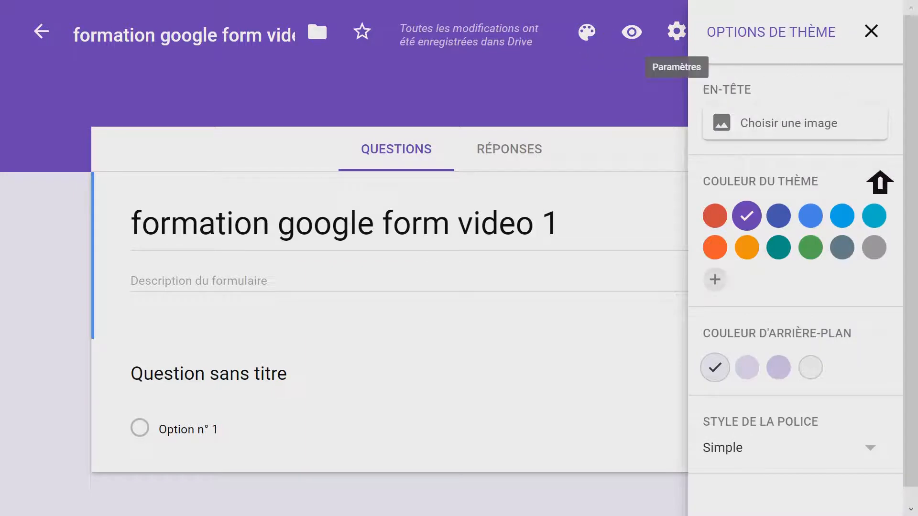
pyautogui.click(823, 247)
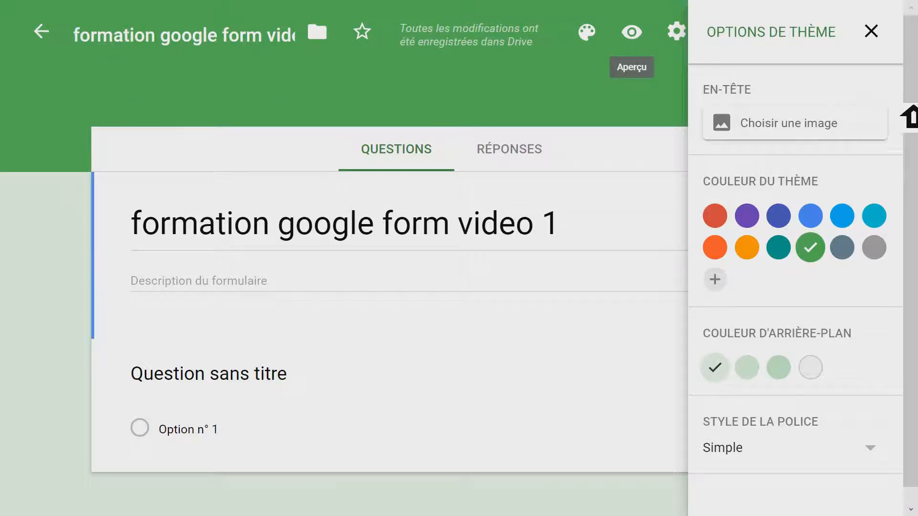
pyautogui.scroll(-1, 908, 115)
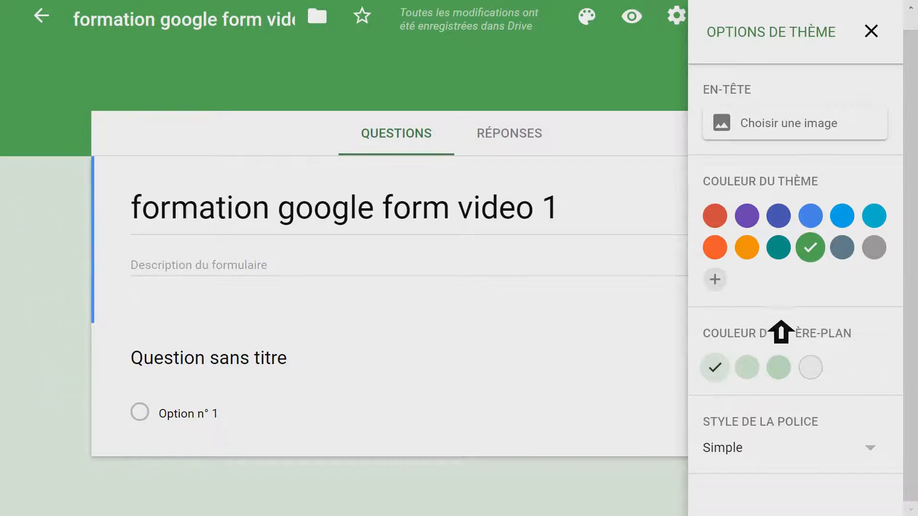
pyautogui.click(811, 368)
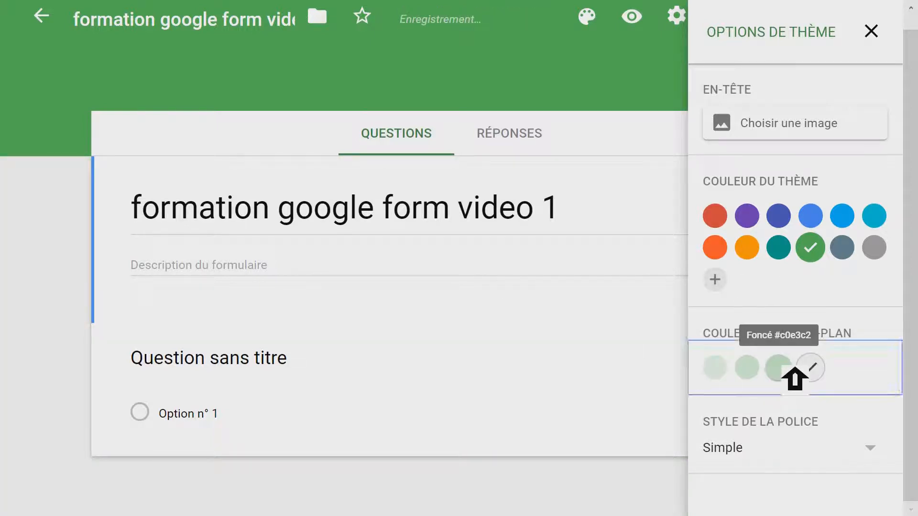
pyautogui.click(794, 368)
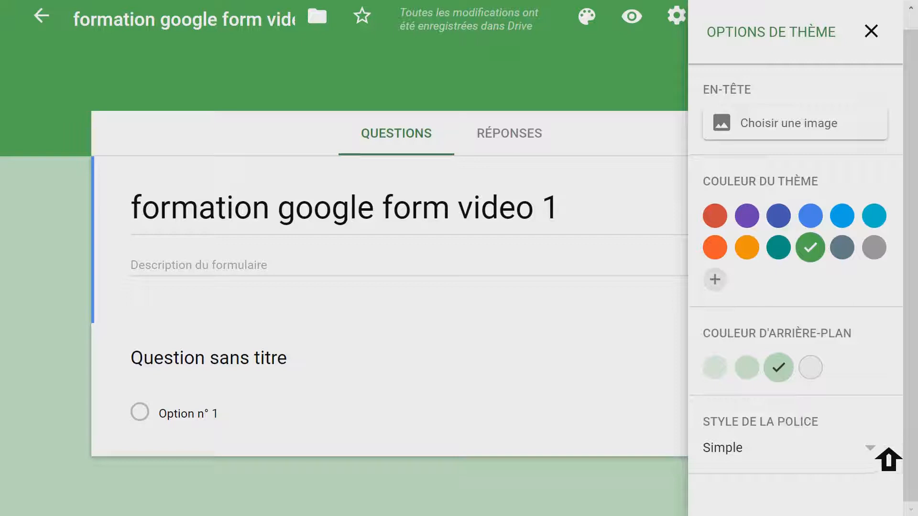
# Try the Formel font style on the form and switch back to Simple
pyautogui.click(884, 454)
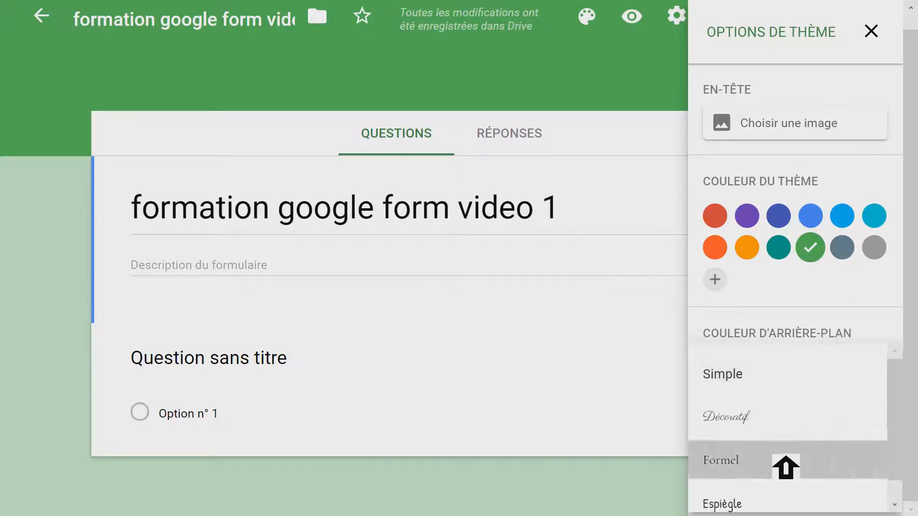
pyautogui.click(786, 459)
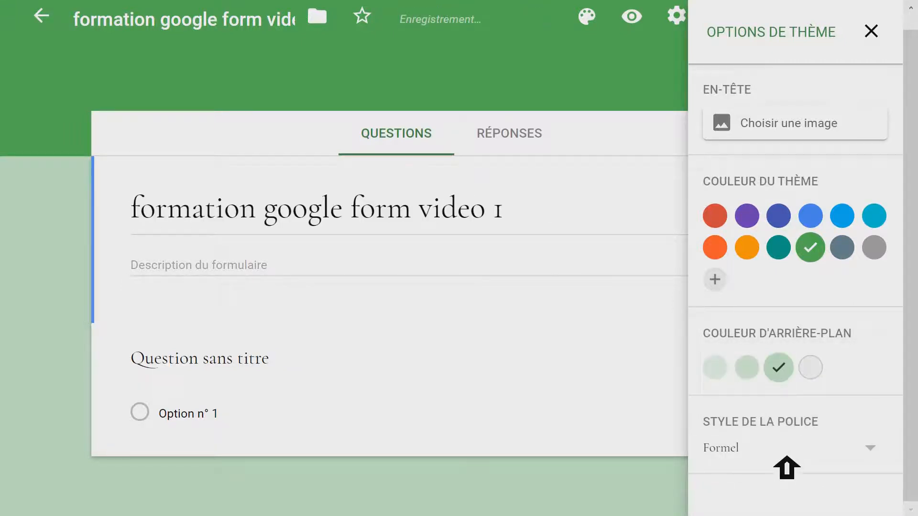
pyautogui.click(833, 443)
pyautogui.click(754, 364)
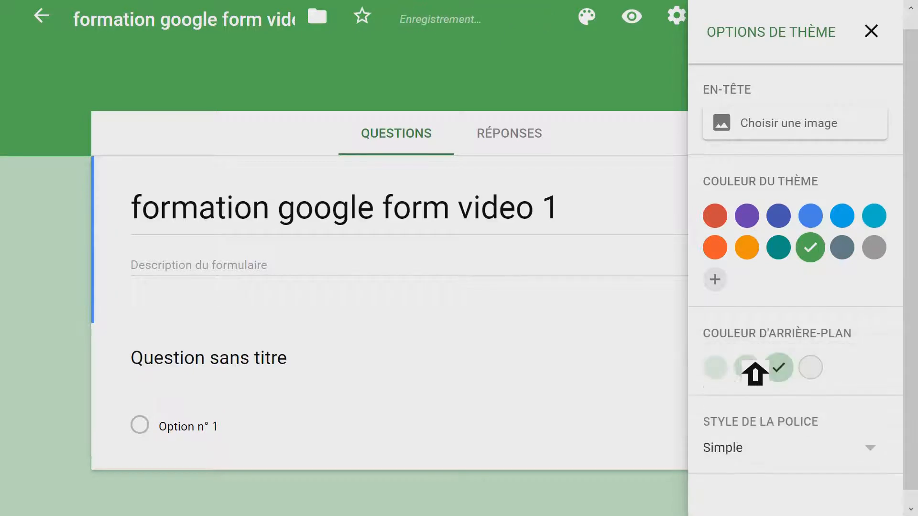
# Close the theme options and title the first question "q1: votre nom et prénom SVP"
pyautogui.click(871, 31)
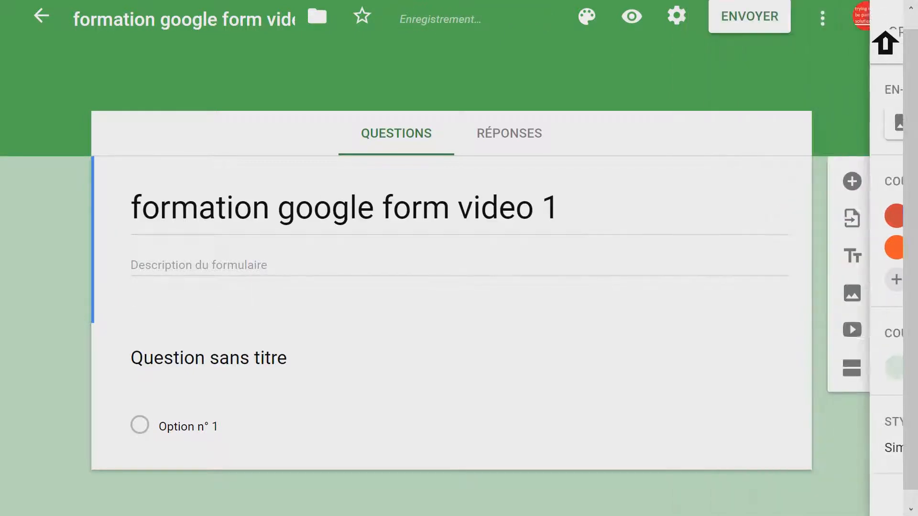
pyautogui.tripleClick(409, 235)
pyautogui.click(411, 221)
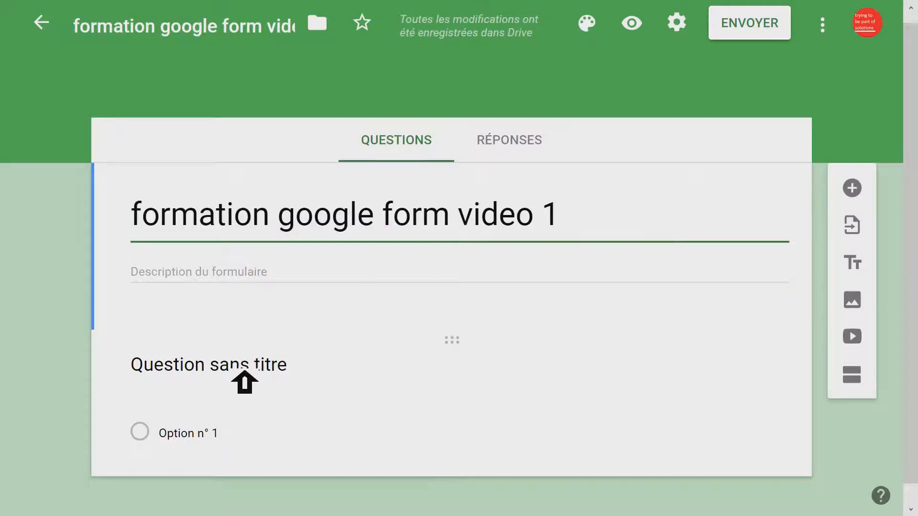
pyautogui.click(188, 372)
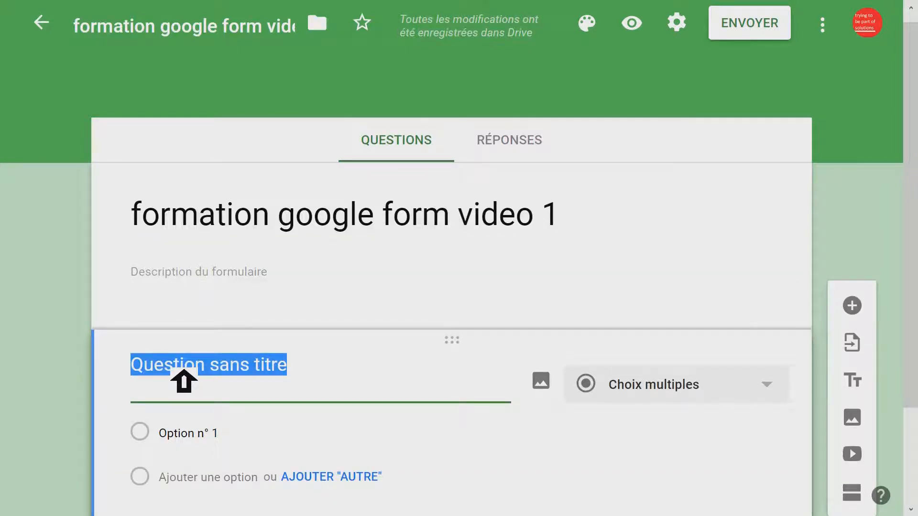
pyautogui.write('q1')
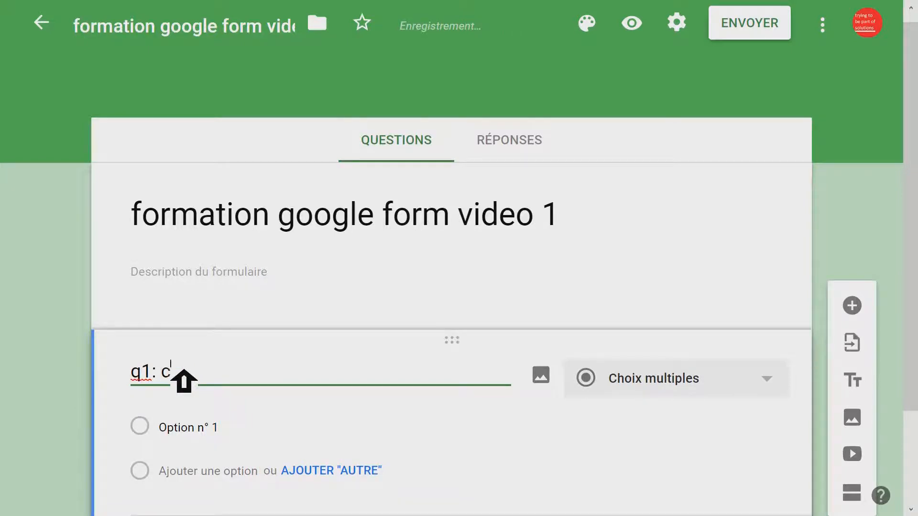
pyautogui.write(': votre nom et prénom SVP')
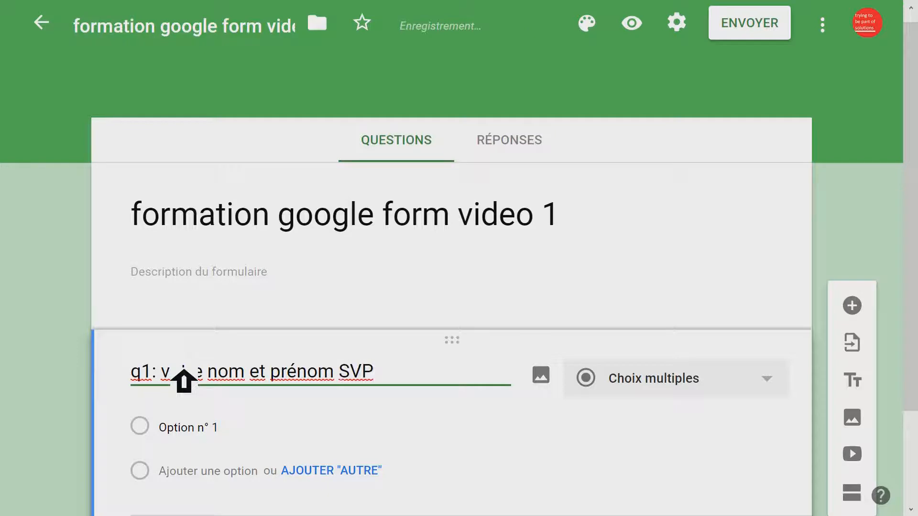
# Try the Obligatoire setting on the first question and leave it switched off
pyautogui.scroll(-3, 604, 225)
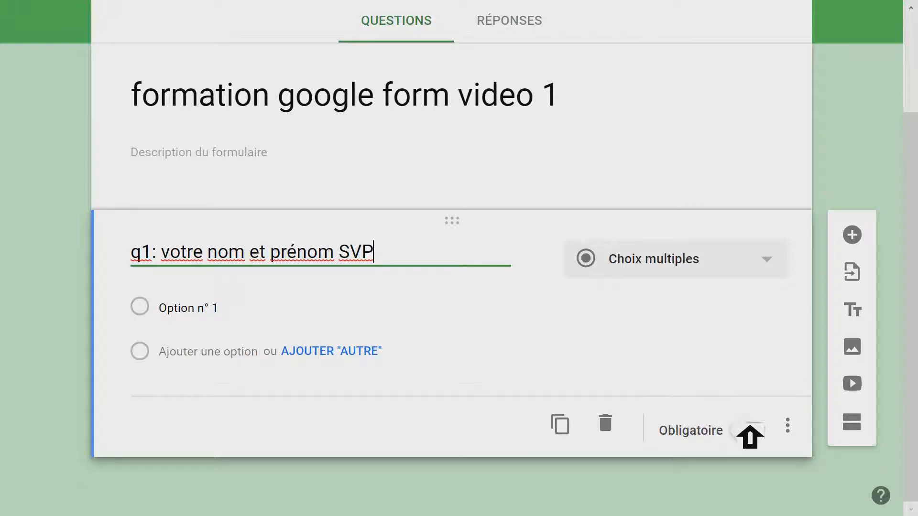
pyautogui.click(755, 430)
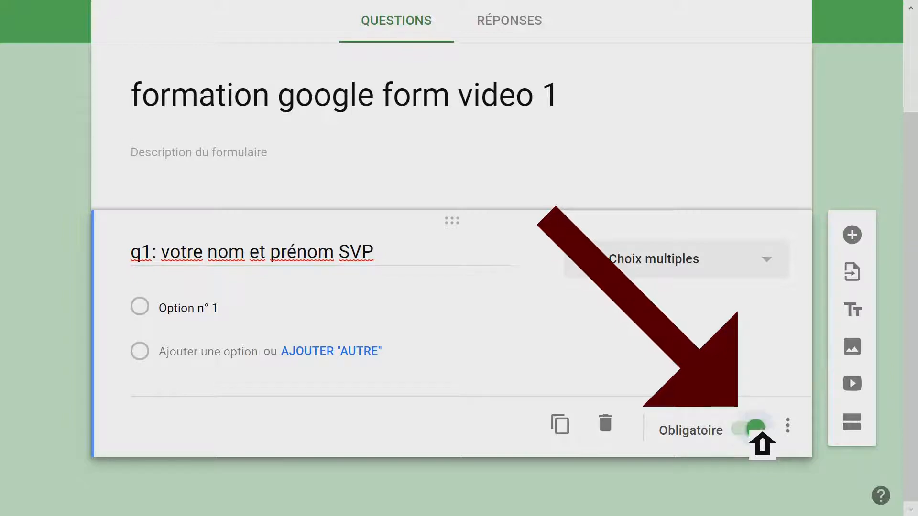
pyautogui.click(761, 432)
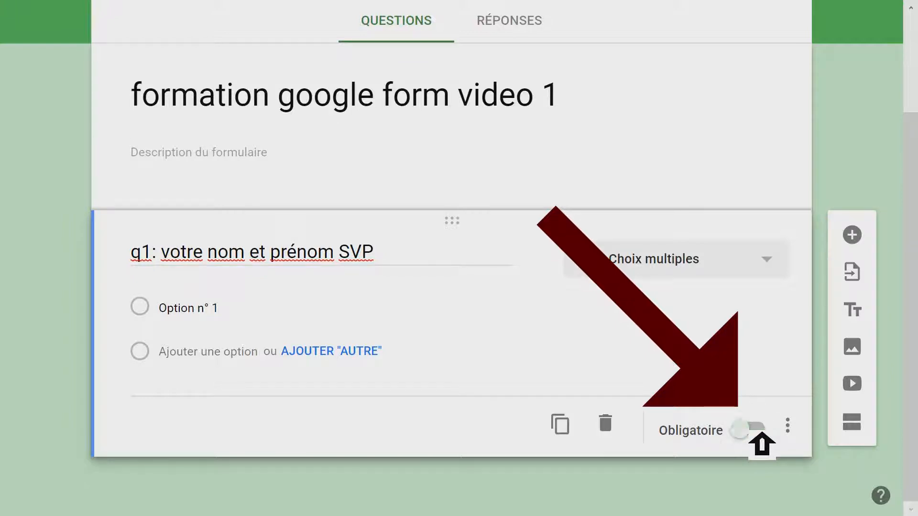
pyautogui.click(761, 432)
pyautogui.click(762, 432)
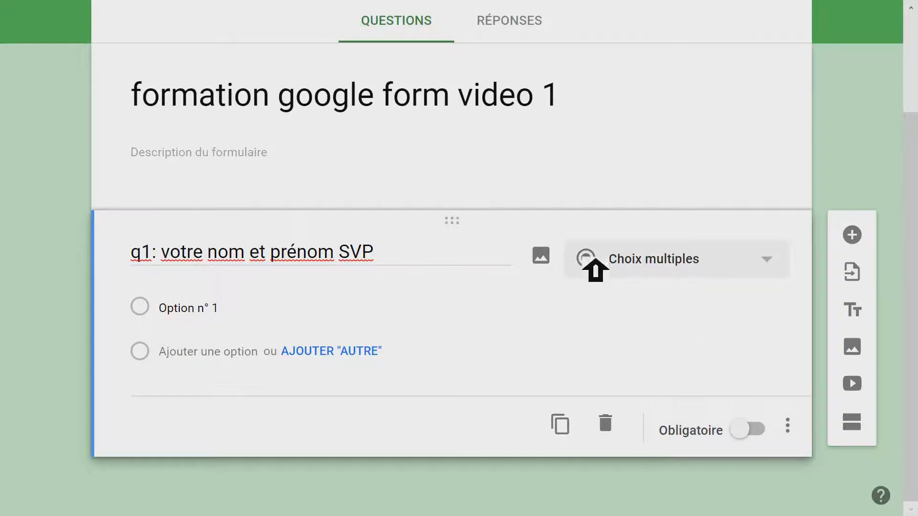
# Change the first question's type to Réponse courte
pyautogui.click(770, 267)
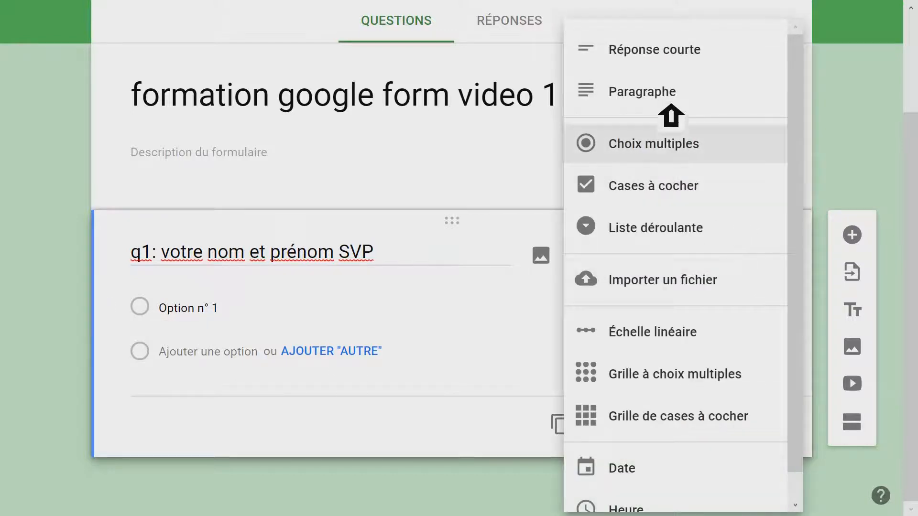
pyautogui.click(670, 52)
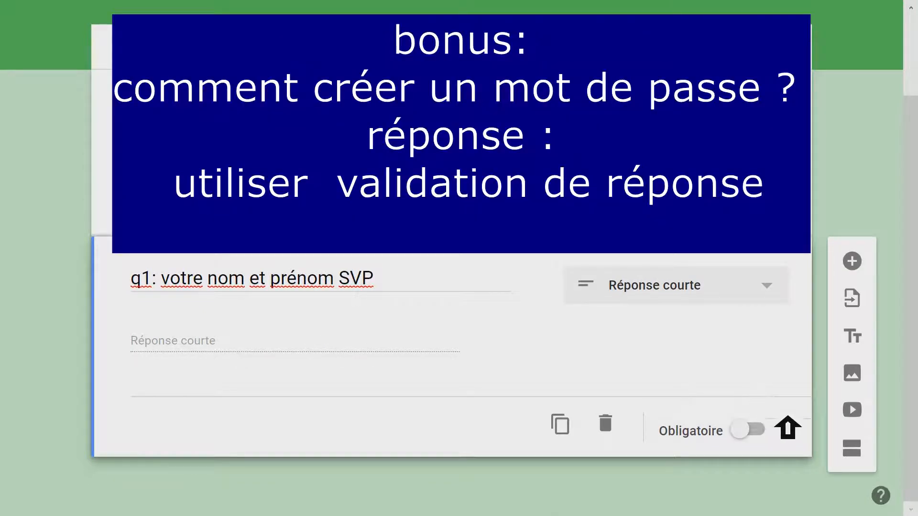
# Try adding a Texte response validation rule to the first question and remove it again
pyautogui.click(794, 426)
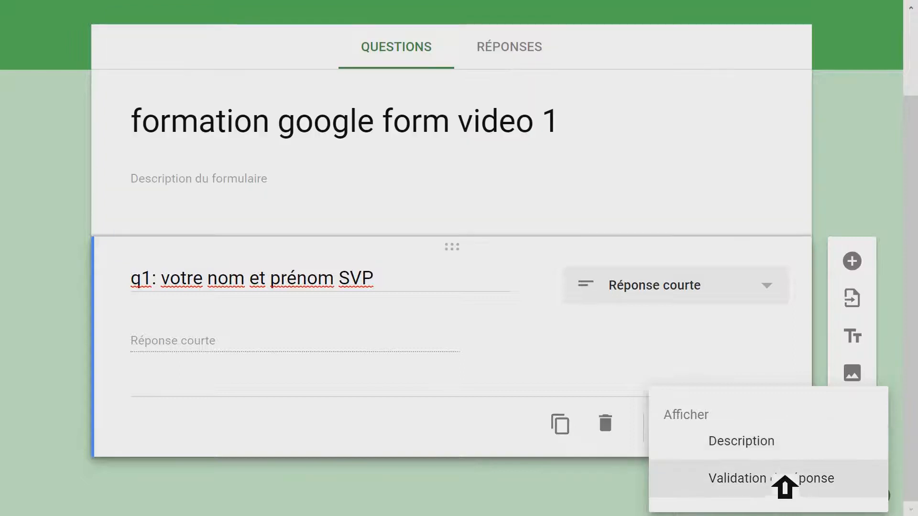
pyautogui.click(758, 487)
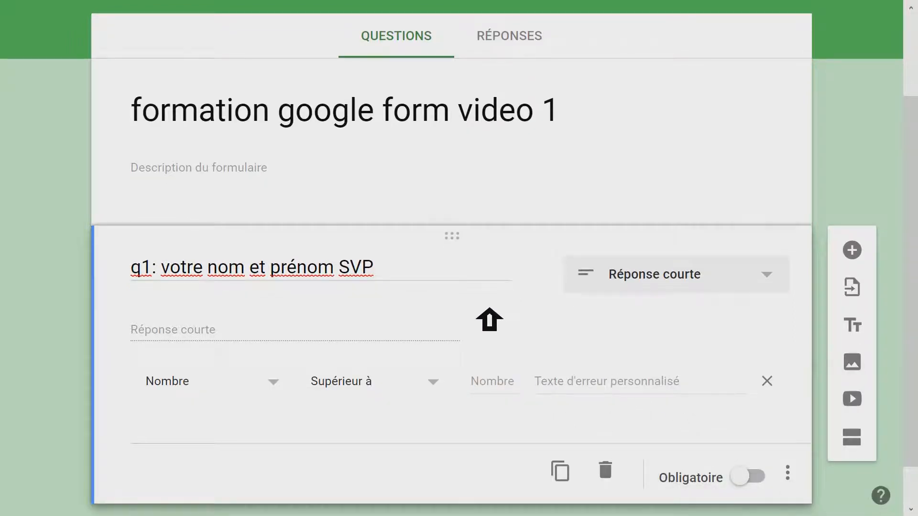
pyautogui.click(285, 390)
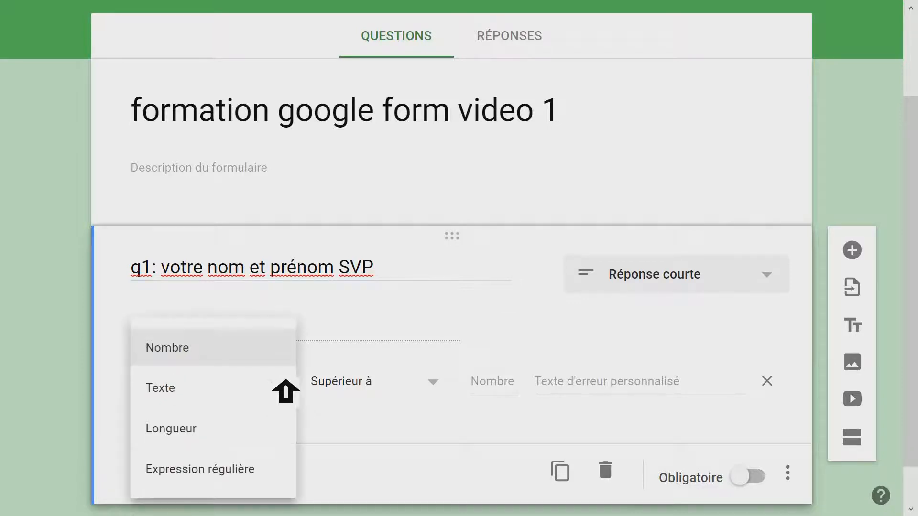
pyautogui.click(191, 392)
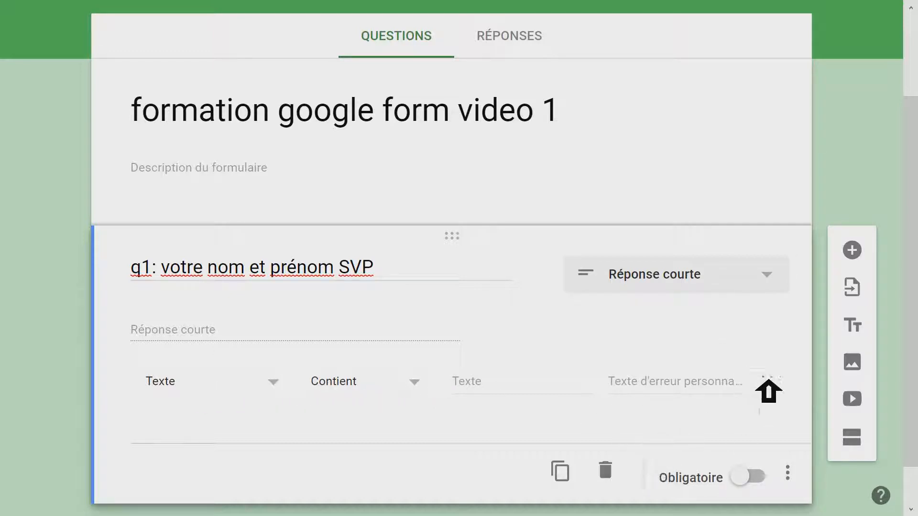
pyautogui.click(784, 381)
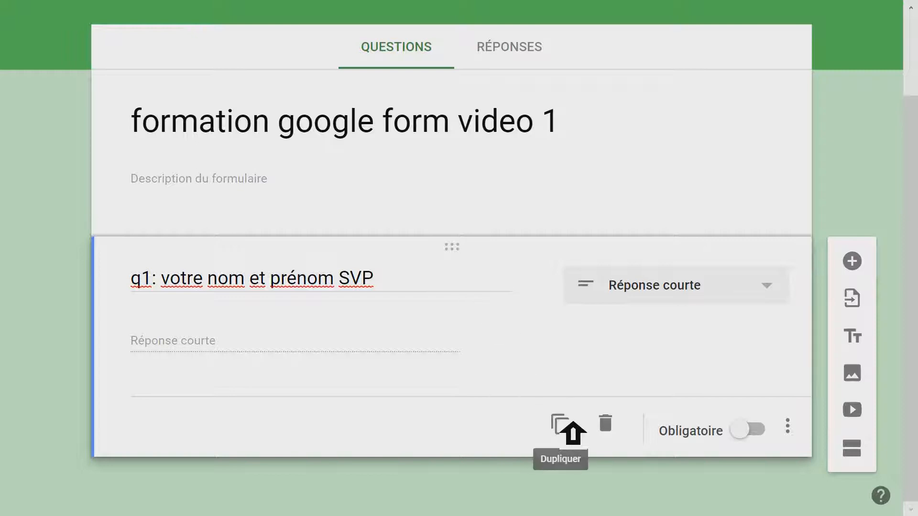
# Duplicate the first question and retitle the copy "q2: avez vous déjà utiliser gogole forms?"
pyautogui.click(571, 423)
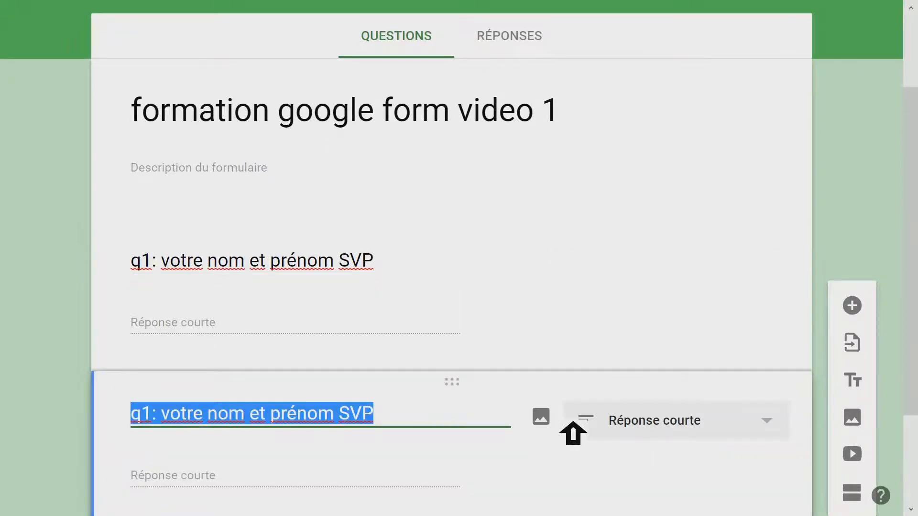
pyautogui.click(144, 414)
pyautogui.write('2')
pyautogui.press('Delete')
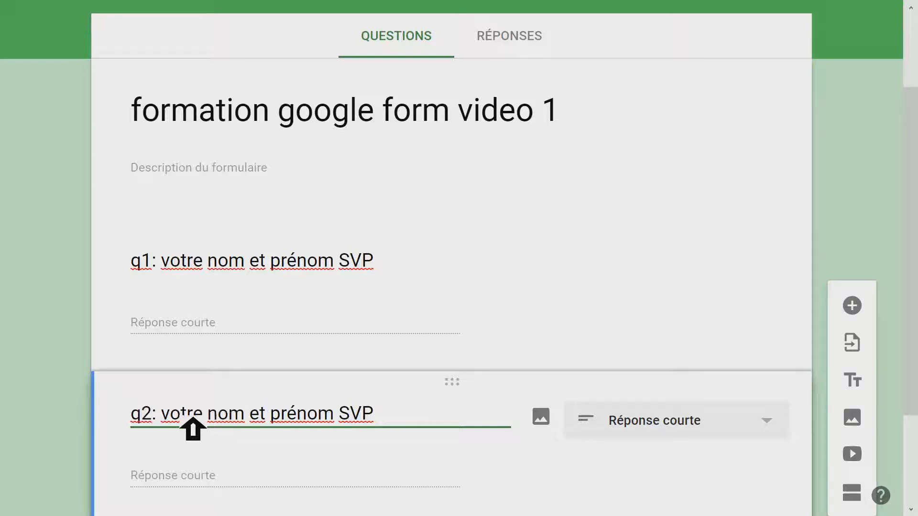
pyautogui.moveTo(161, 415); pyautogui.dragTo(437, 413)
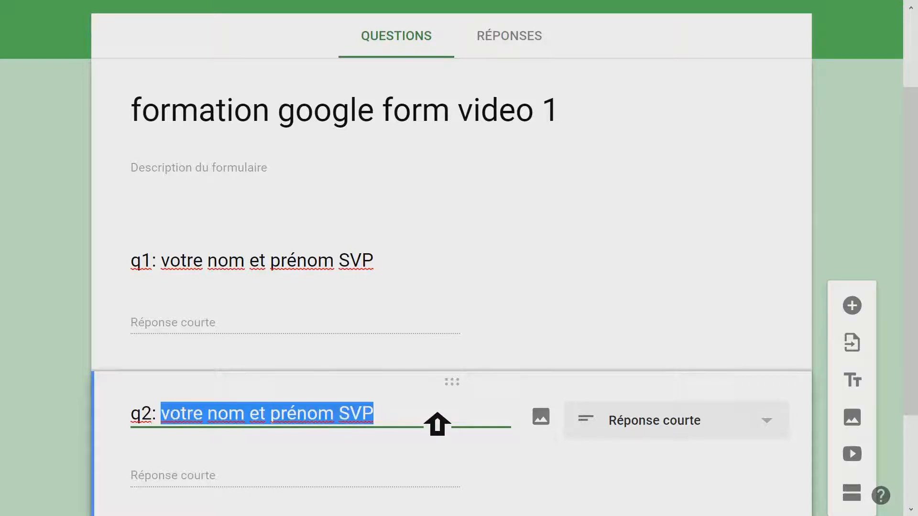
pyautogui.write('ave')
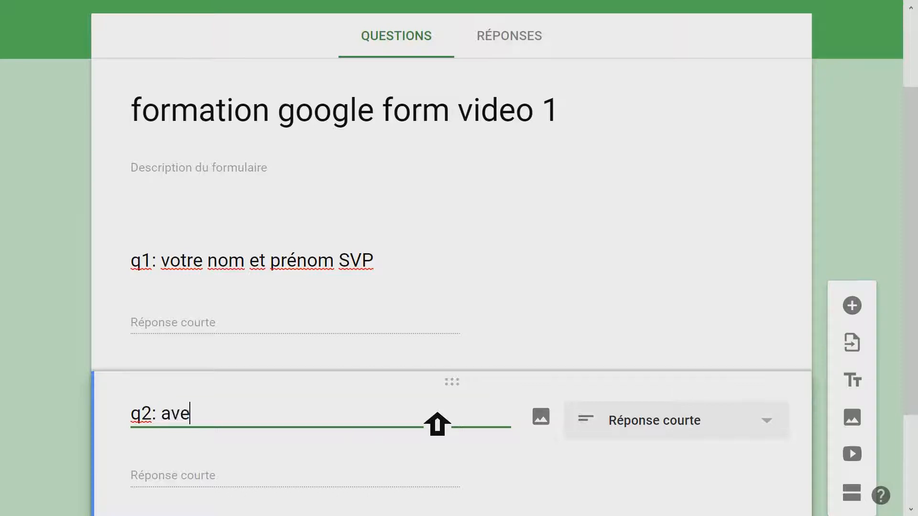
pyautogui.write('z vous déjà utili')
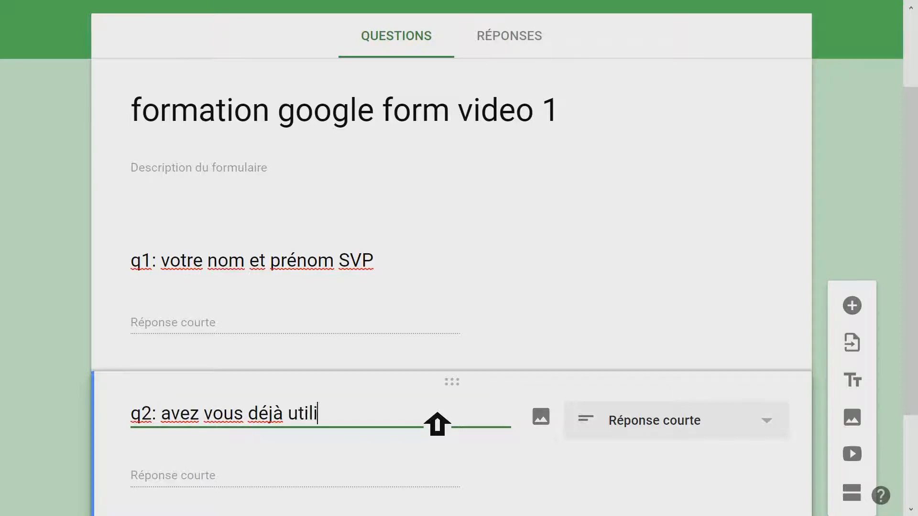
pyautogui.write('ser gogole f')
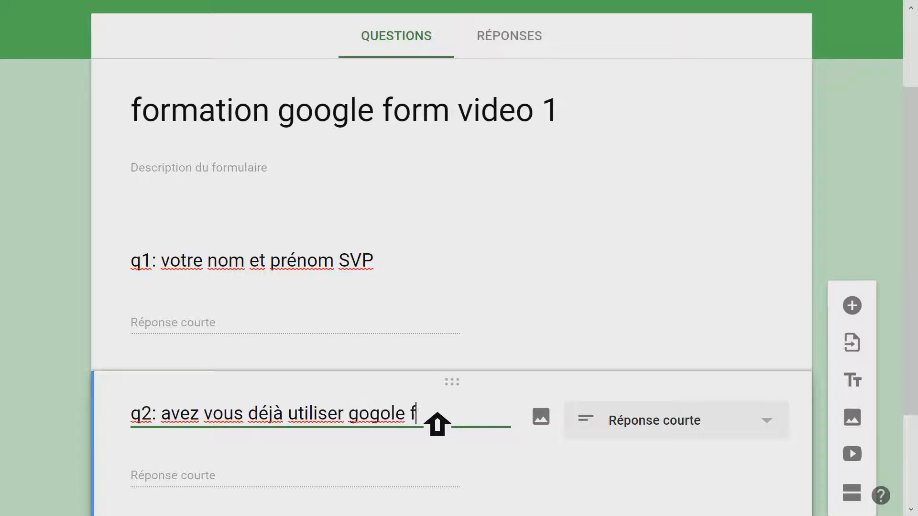
pyautogui.write('orms?')
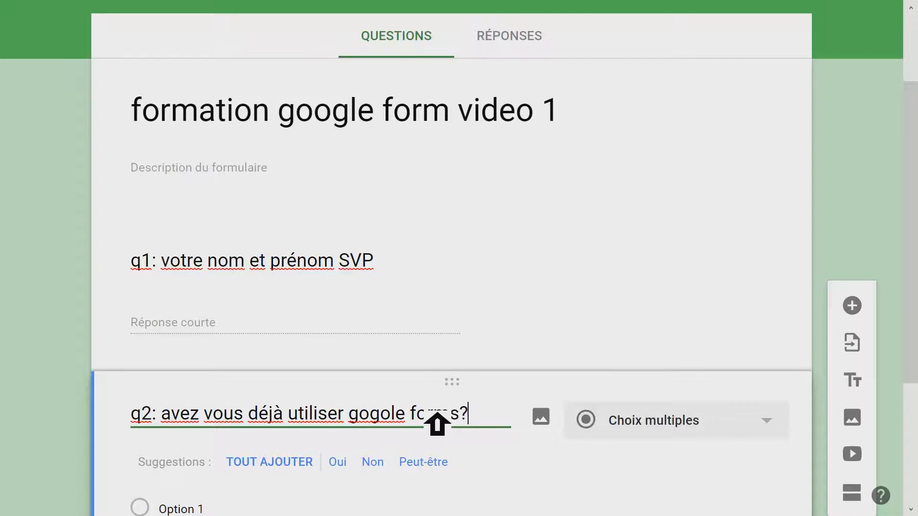
# Add all suggested answers, Oui, Non and Peut-être, to the second question
pyautogui.scroll(-4, 437, 423)
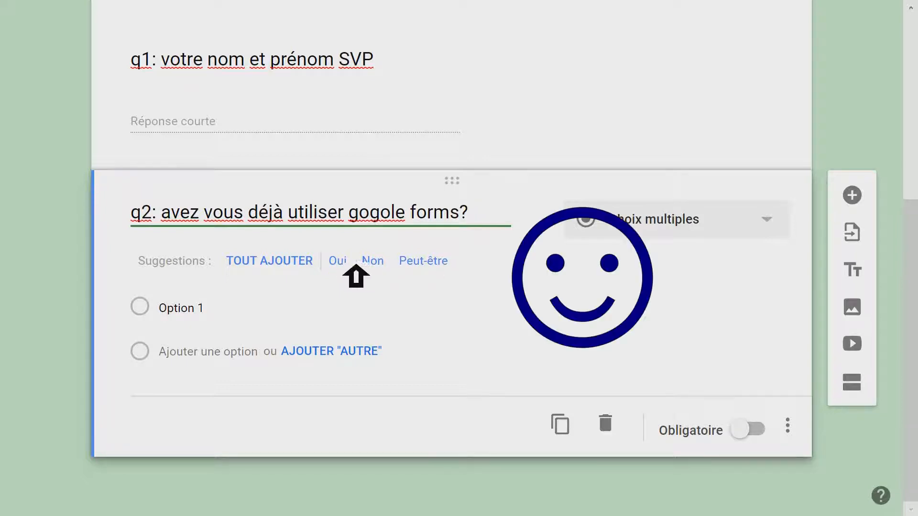
pyautogui.click(281, 262)
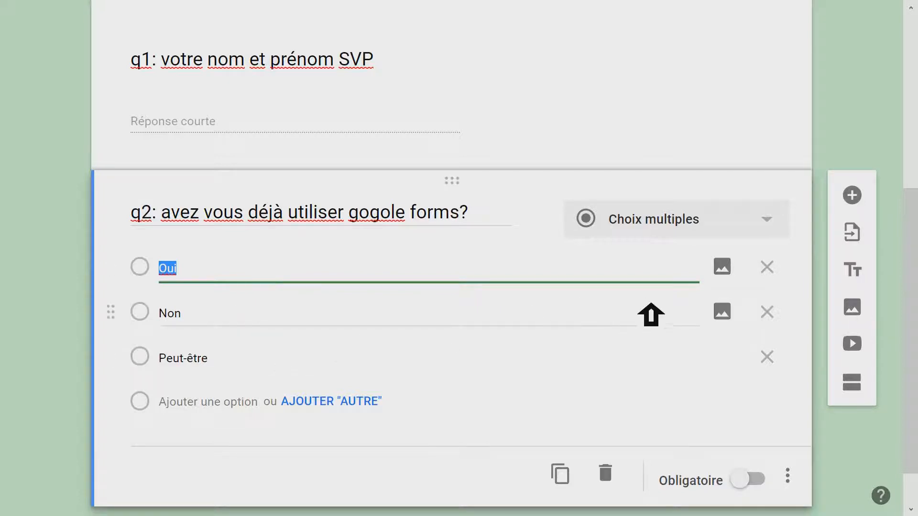
# Make the second question, about having already used Google Forms, mandatory (Obligatoire)
pyautogui.scroll(-1, 649, 313)
pyautogui.click(752, 430)
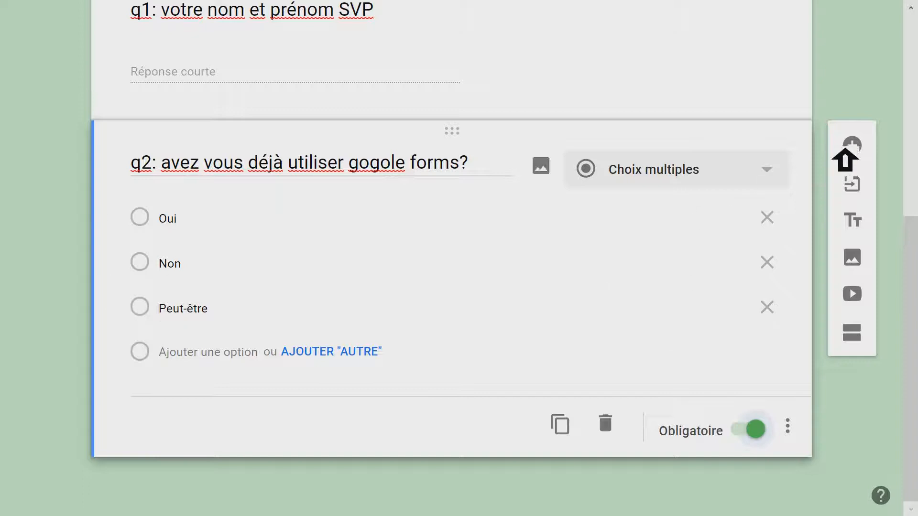
# Add a third question titled "q3: comment vous avez découvert gogole forms?"
pyautogui.click(868, 154)
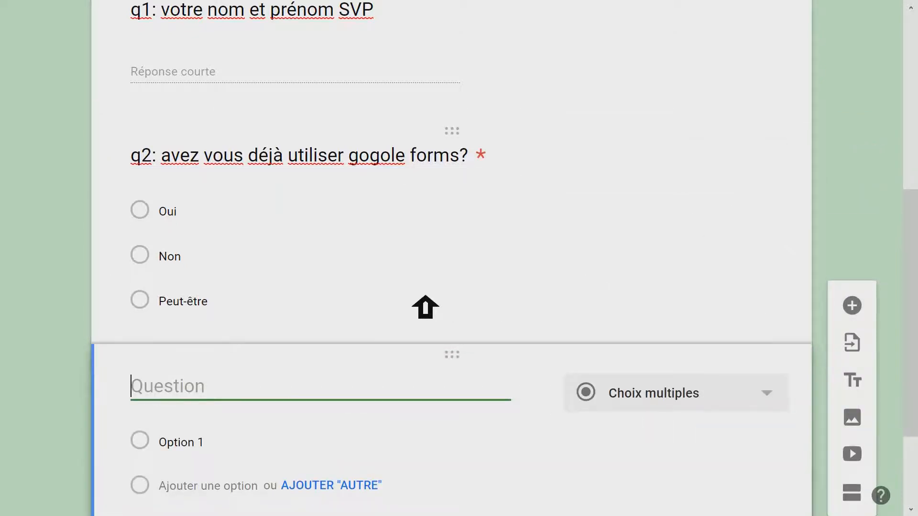
pyautogui.write('q3')
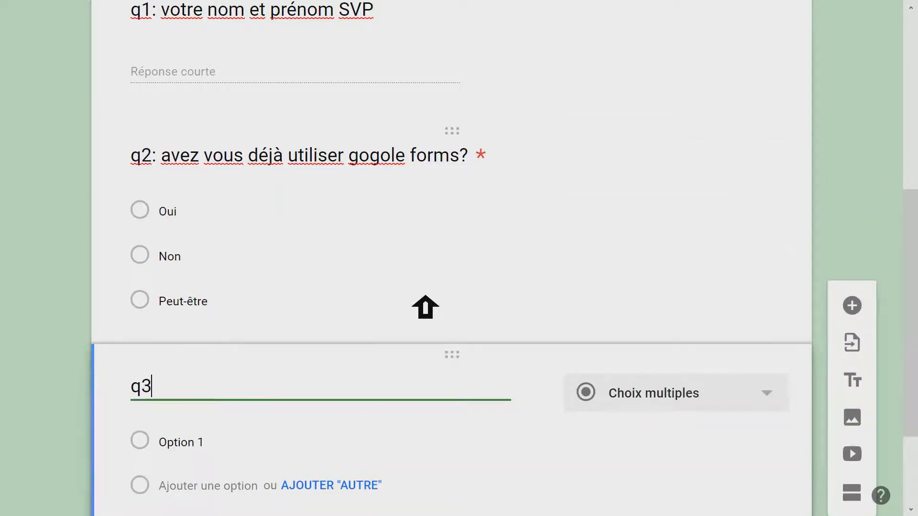
pyautogui.write(': comment')
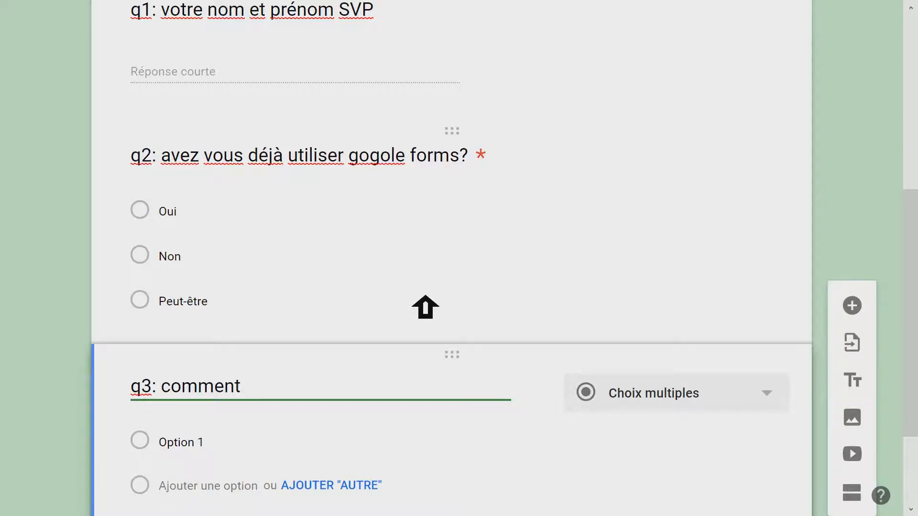
pyautogui.write(' vous avez dé')
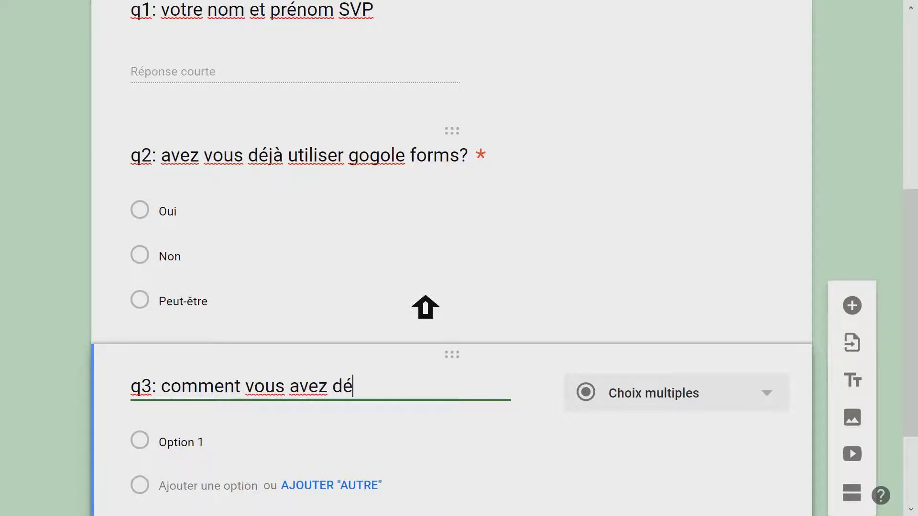
pyautogui.write('couvert gogole')
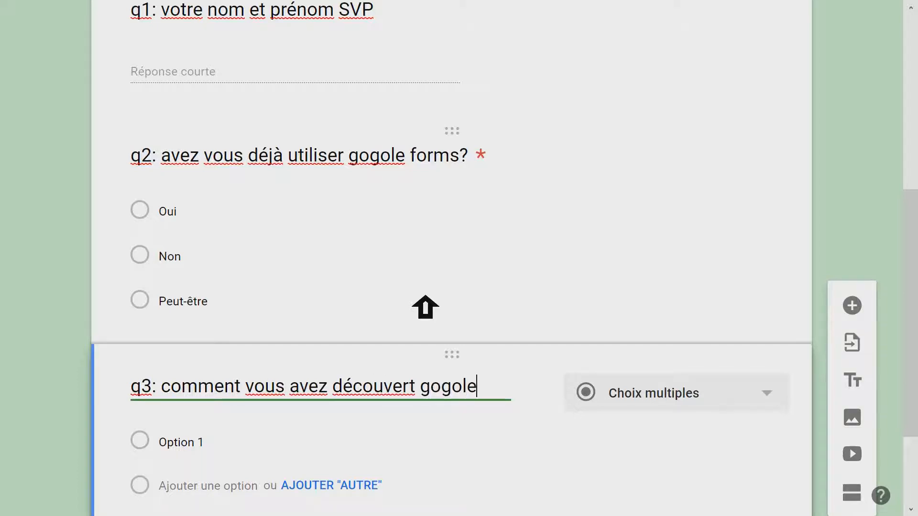
pyautogui.write(' forms?')
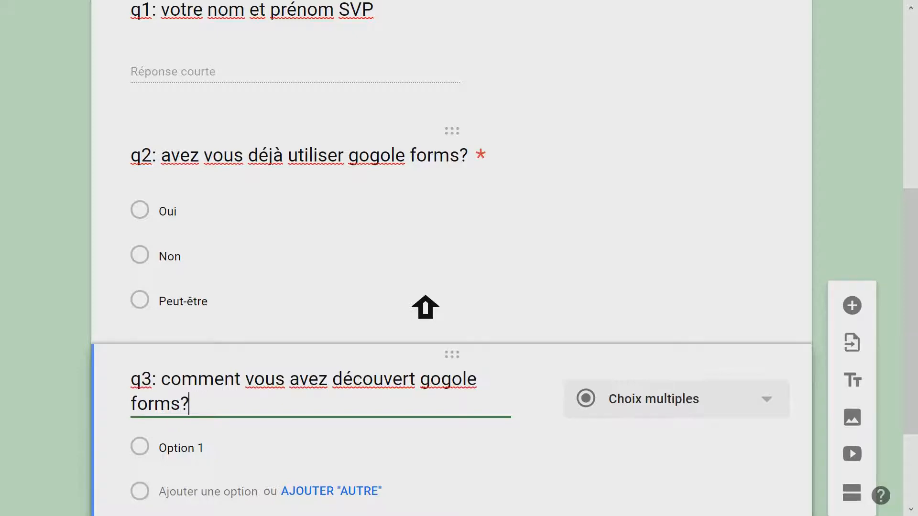
# Give the third question the options "autodidacte", "de la part d'un prof" and "de la part d'un ami"
pyautogui.click(252, 464)
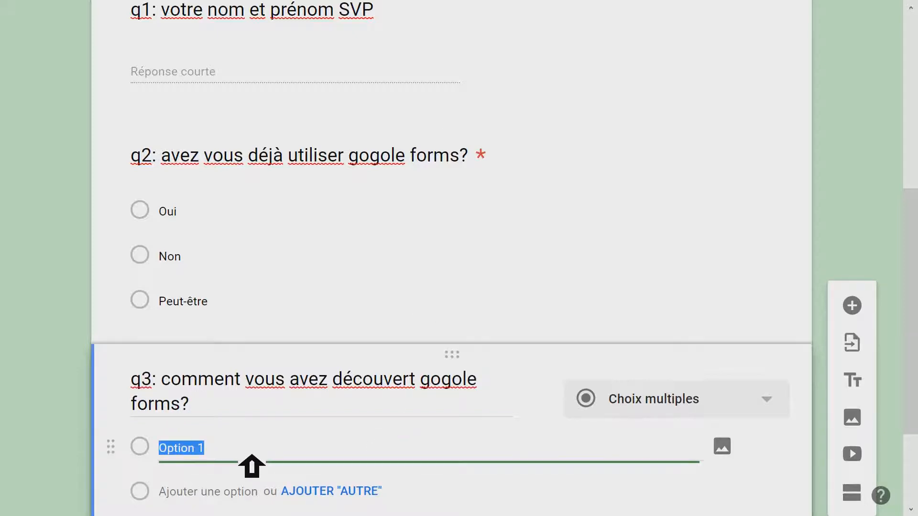
pyautogui.write('autodidacte')
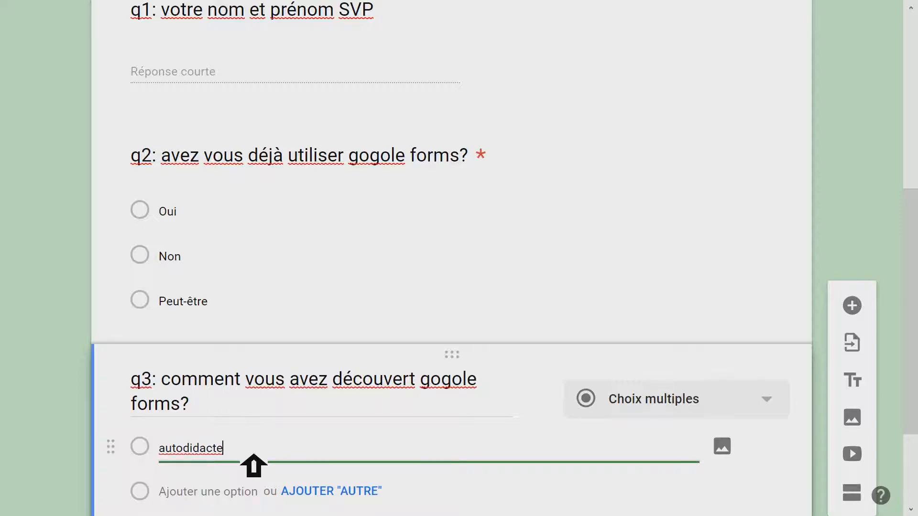
pyautogui.scroll(-3, 253, 455)
pyautogui.click(203, 357)
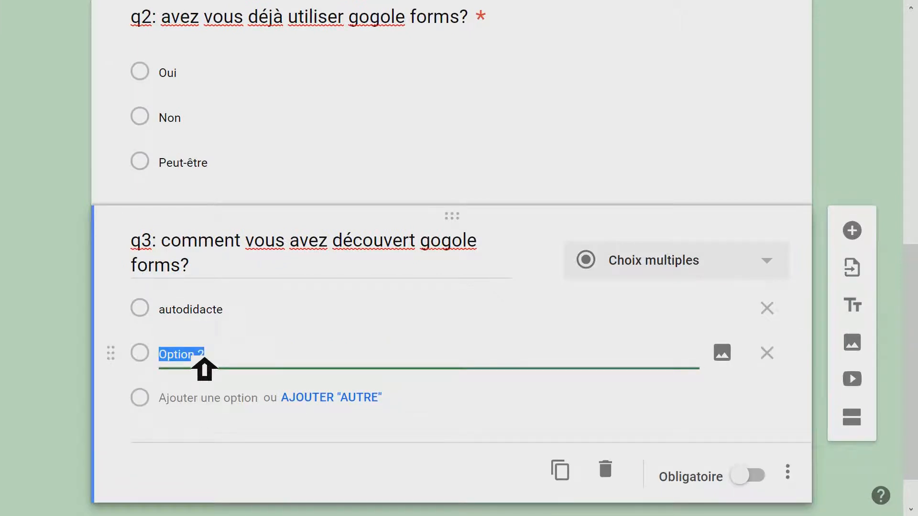
pyautogui.write("de la part d'u")
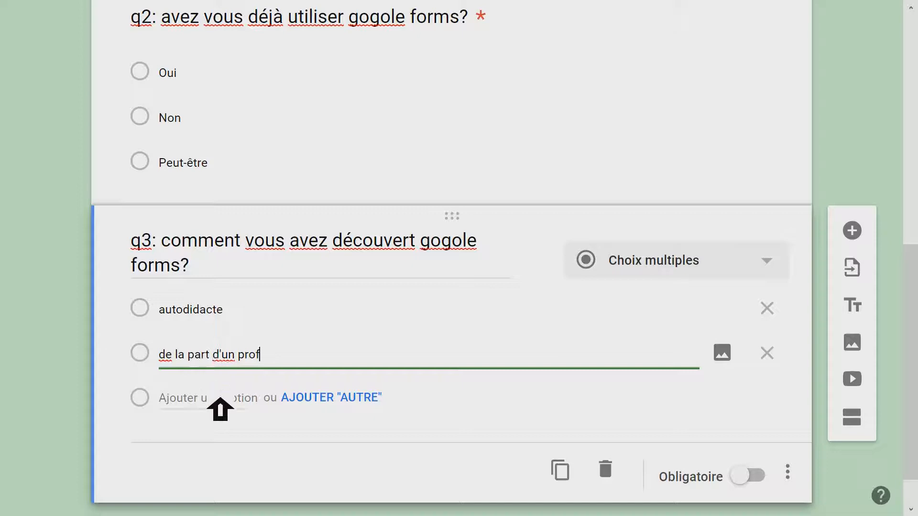
pyautogui.click(213, 398)
pyautogui.write("de la part d'un ami")
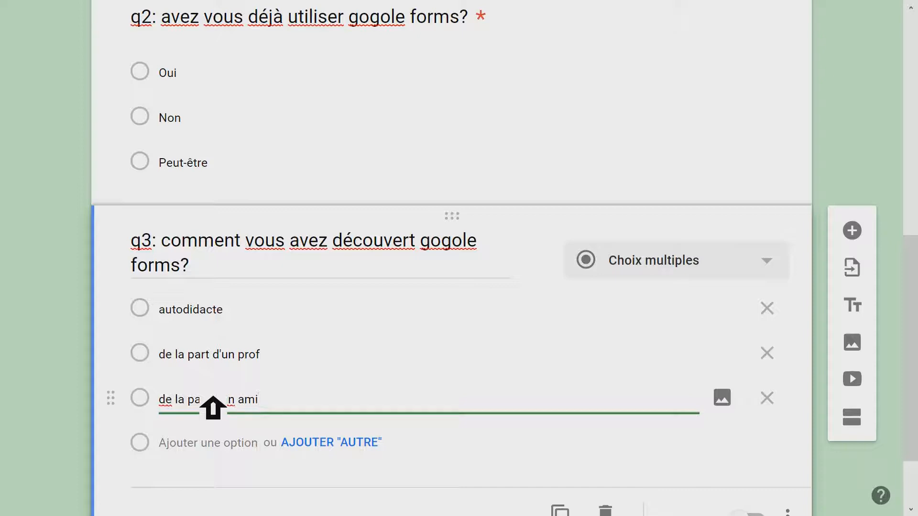
# Try a fourth option "autre réponse" on the third question and delete it again
pyautogui.click(230, 444)
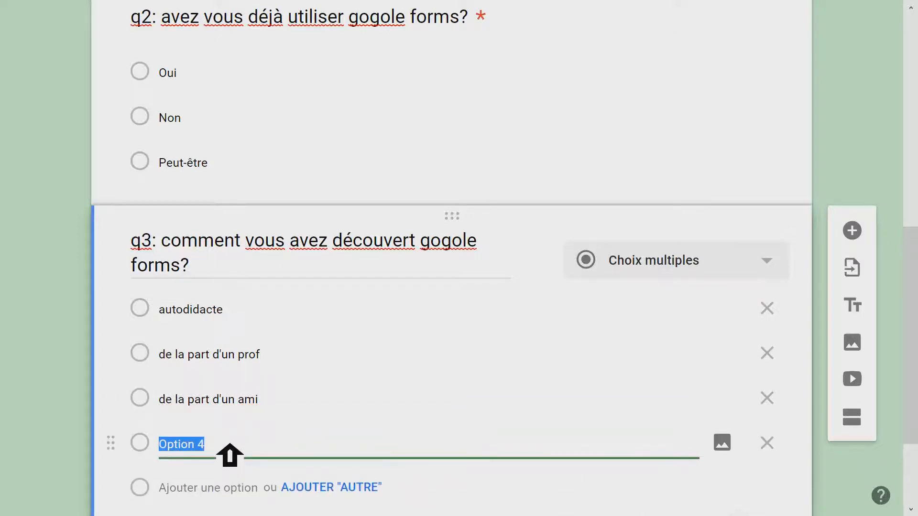
pyautogui.write('autre réponse')
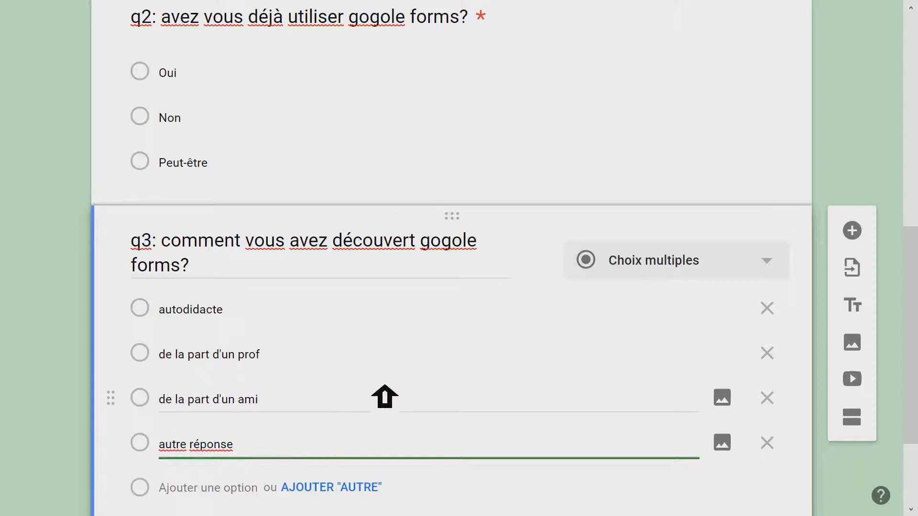
pyautogui.scroll(-3, 377, 401)
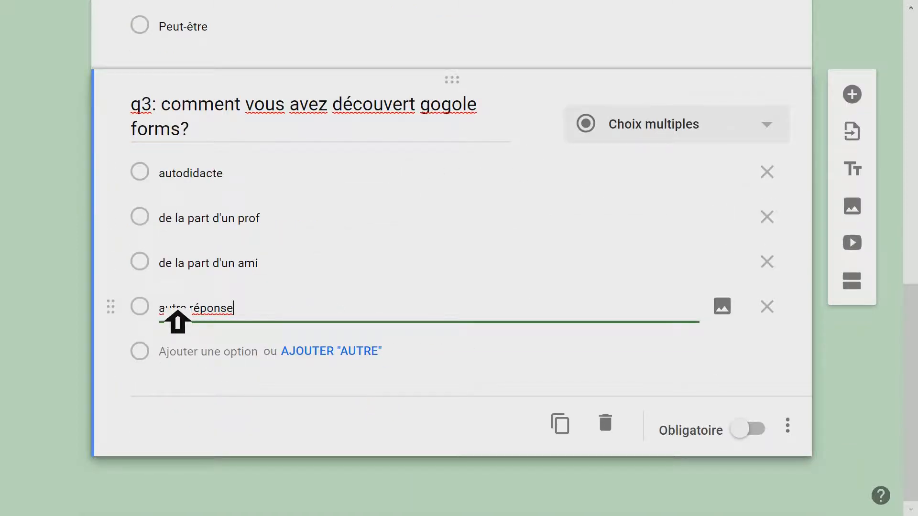
pyautogui.moveTo(165, 307); pyautogui.dragTo(238, 308)
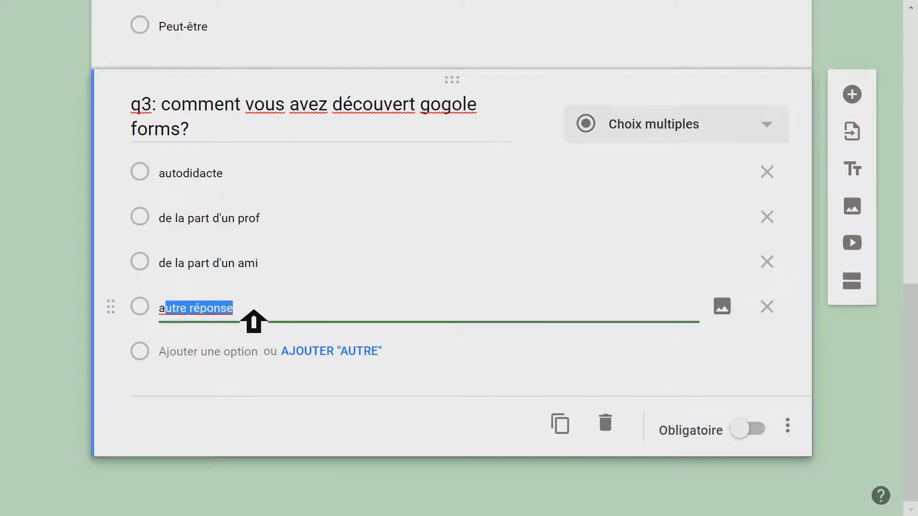
pyautogui.click(787, 306)
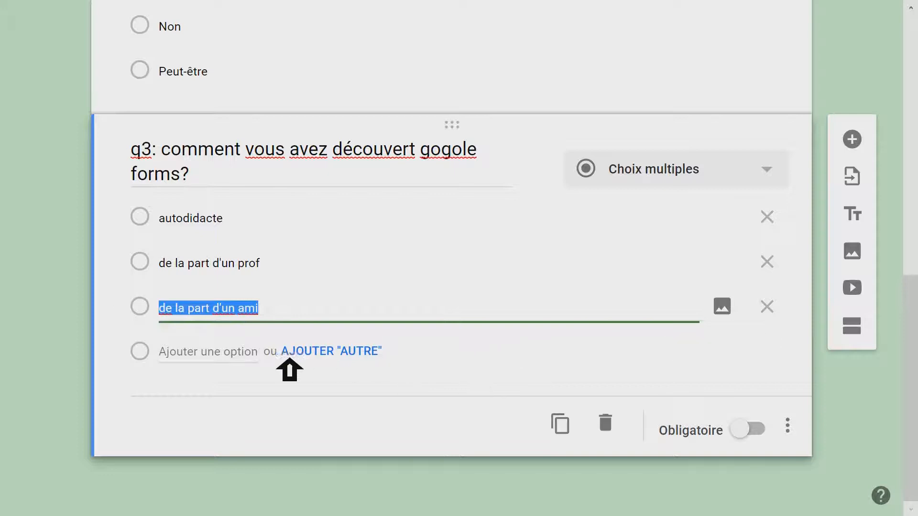
# Add the built-in "Autre" option to the third question
pyautogui.click(335, 352)
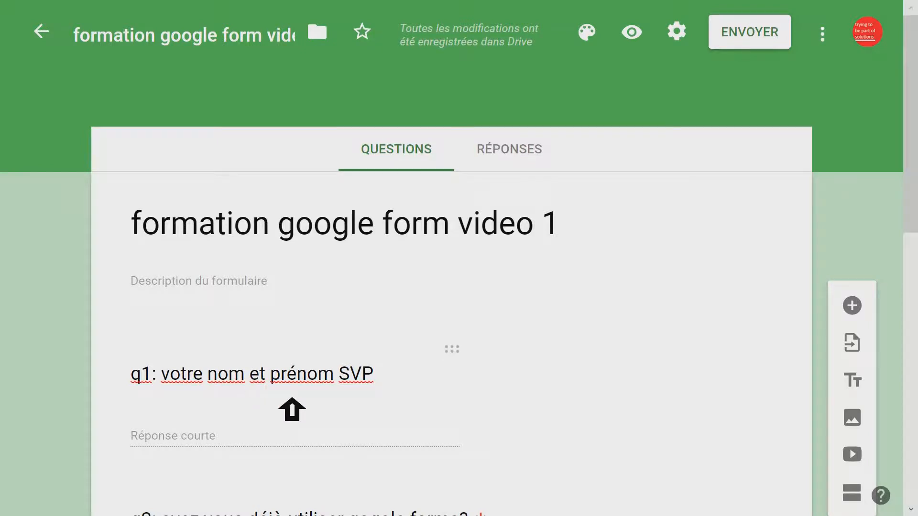
# Preview the form and review its title, the three questions and their answer options
pyautogui.click(638, 31)
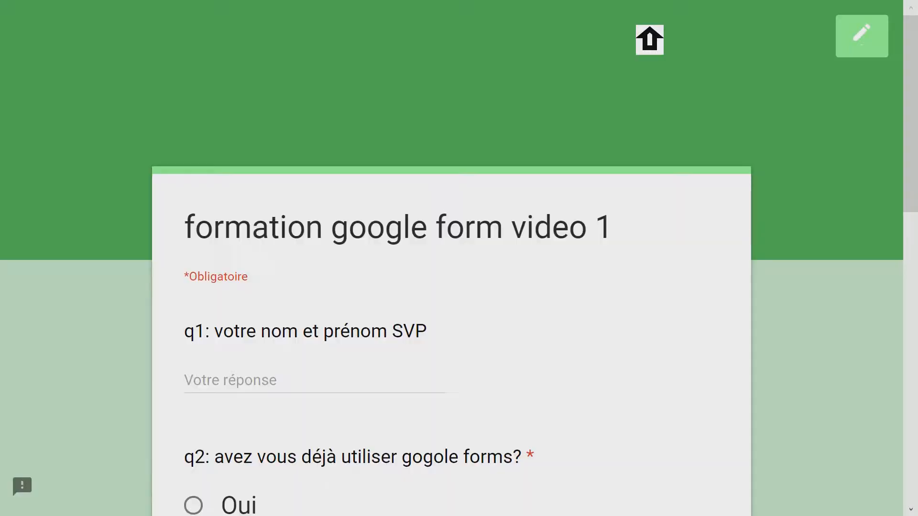
pyautogui.scroll(-5, 548, 135)
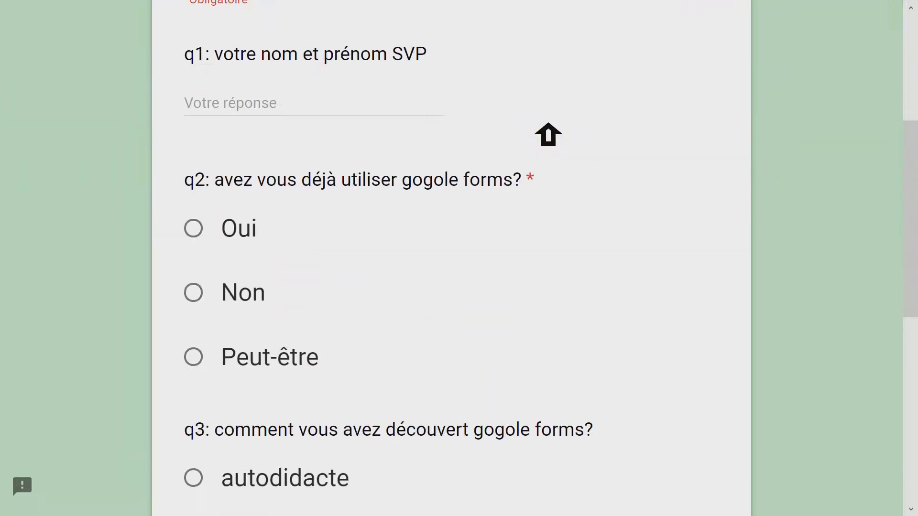
pyautogui.scroll(-3, 548, 135)
pyautogui.scroll(-5, 530, 142)
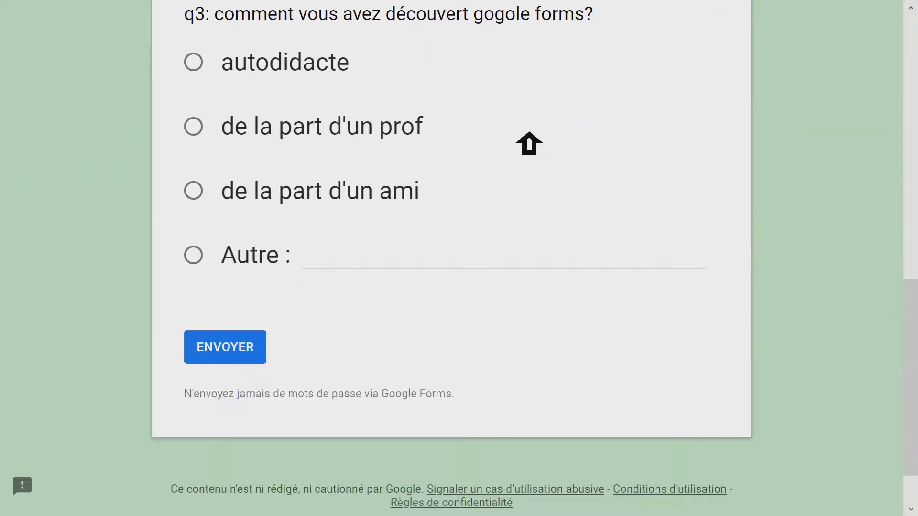
pyautogui.scroll(12, 519, 143)
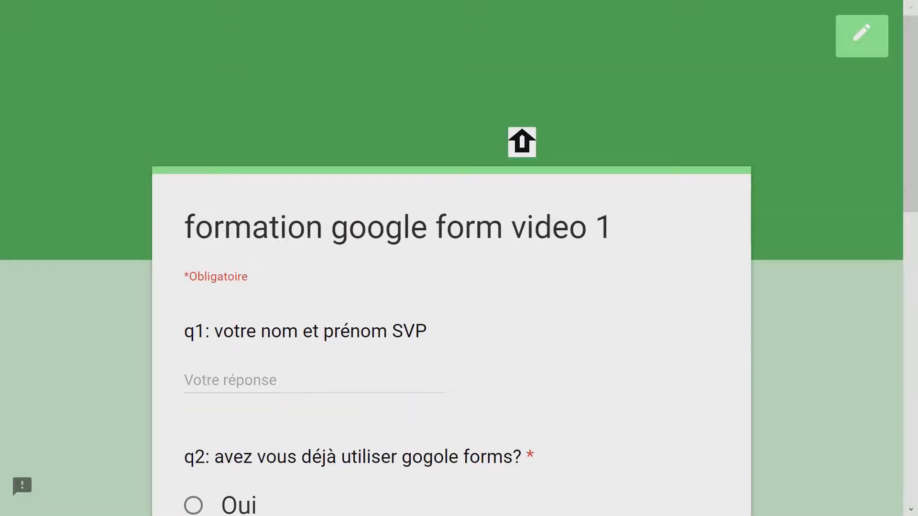
pyautogui.scroll(-3, 457, 231)
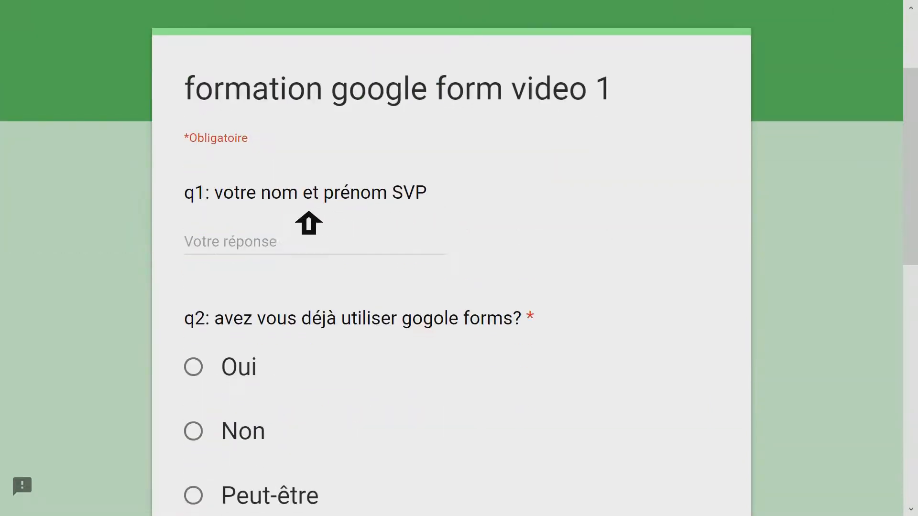
pyautogui.scroll(-3, 442, 217)
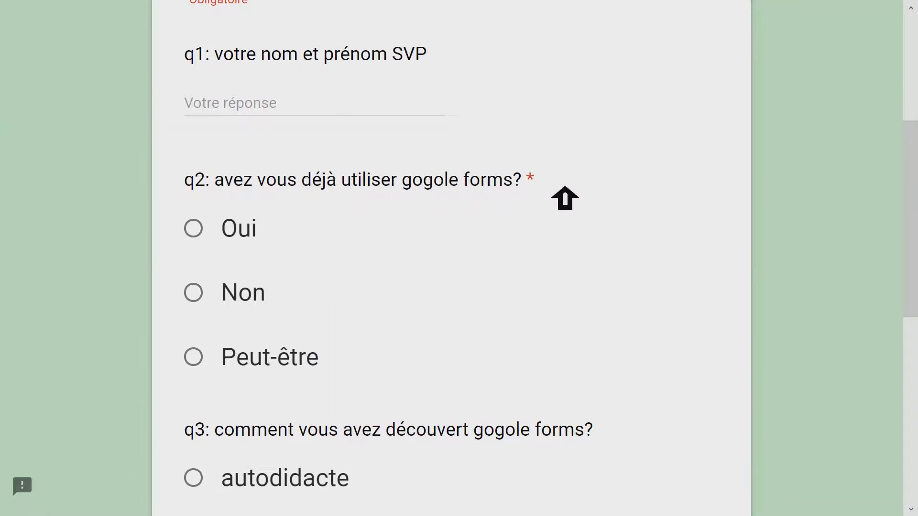
pyautogui.scroll(-3, 359, 352)
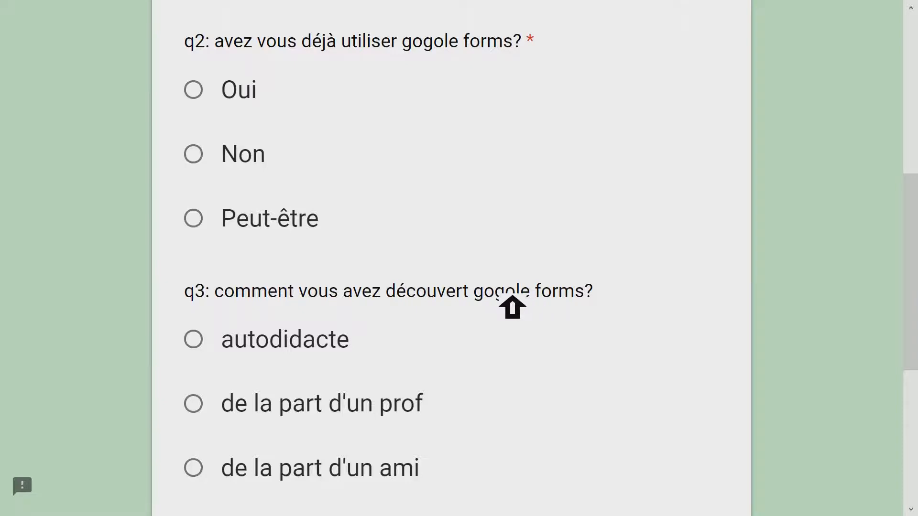
pyautogui.scroll(9, 477, 187)
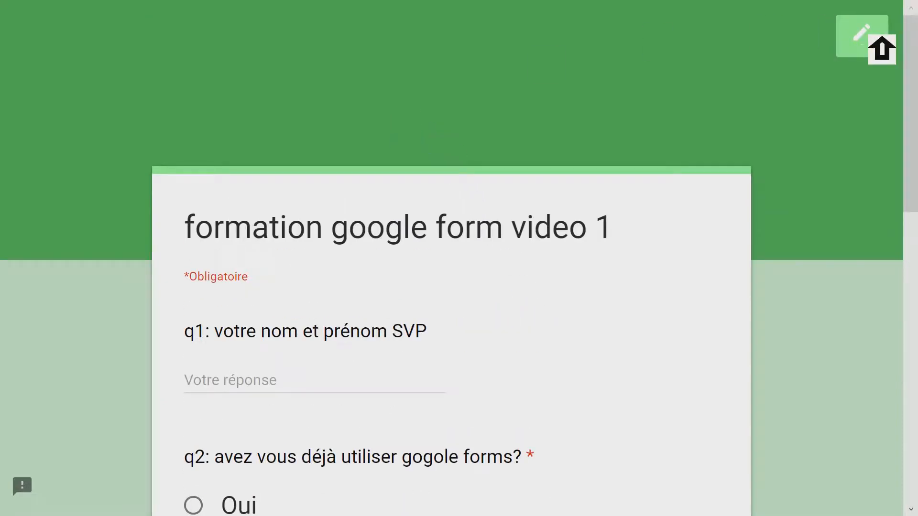
# Return to editing the form and correct "gogole" to "Google" in the third question's title
pyautogui.click(881, 38)
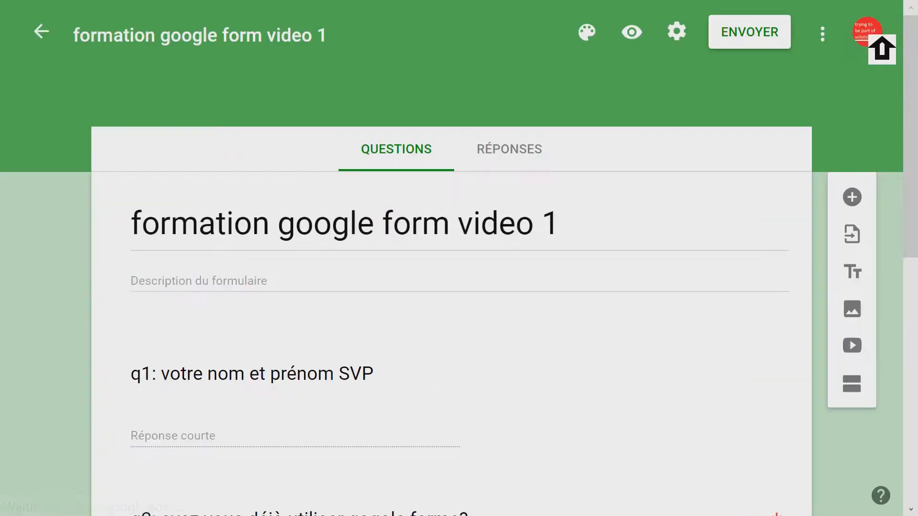
pyautogui.scroll(-10, 424, 199)
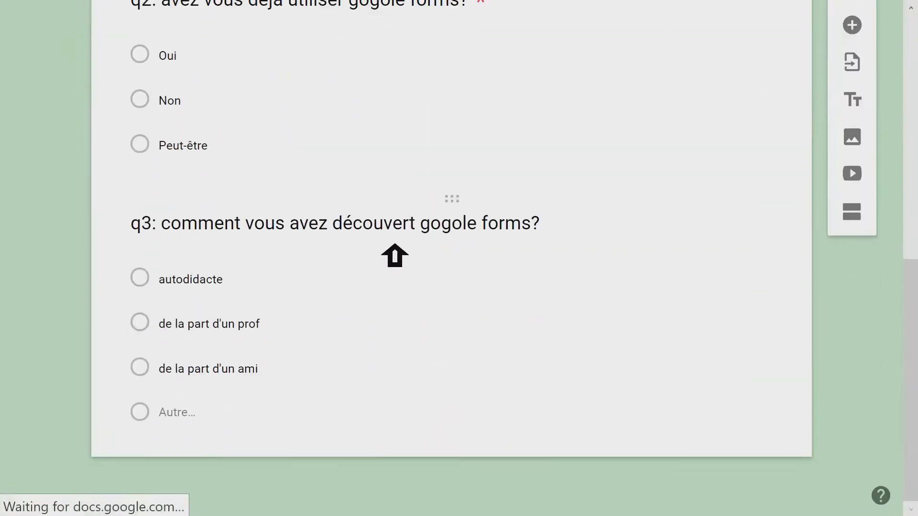
pyautogui.click(448, 225)
pyautogui.doubleClick(451, 224)
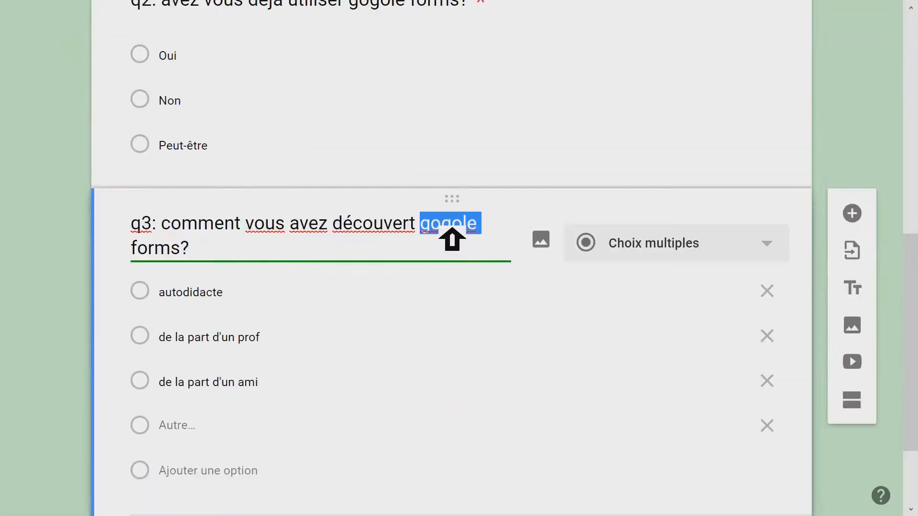
pyautogui.write('Google')
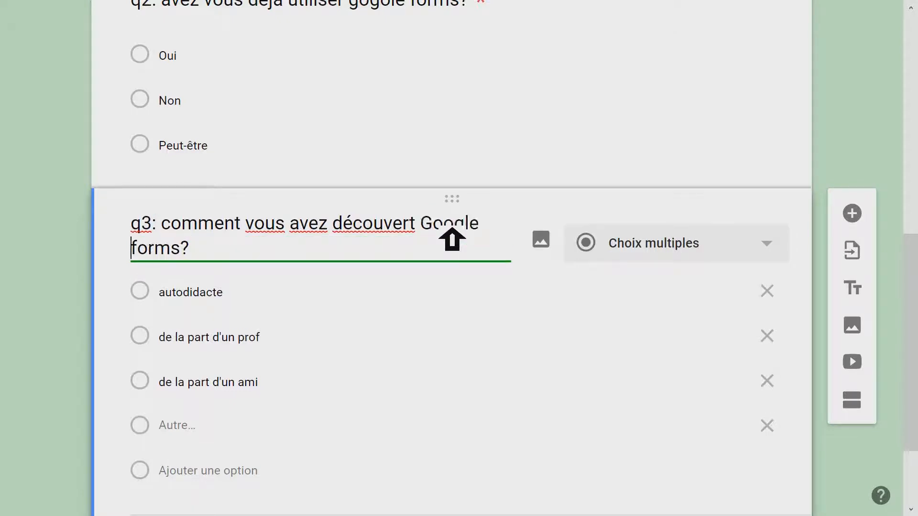
# Preview the form again and examine the third question's corrected title, its options and the Autre answer field
pyautogui.scroll(10, 596, 149)
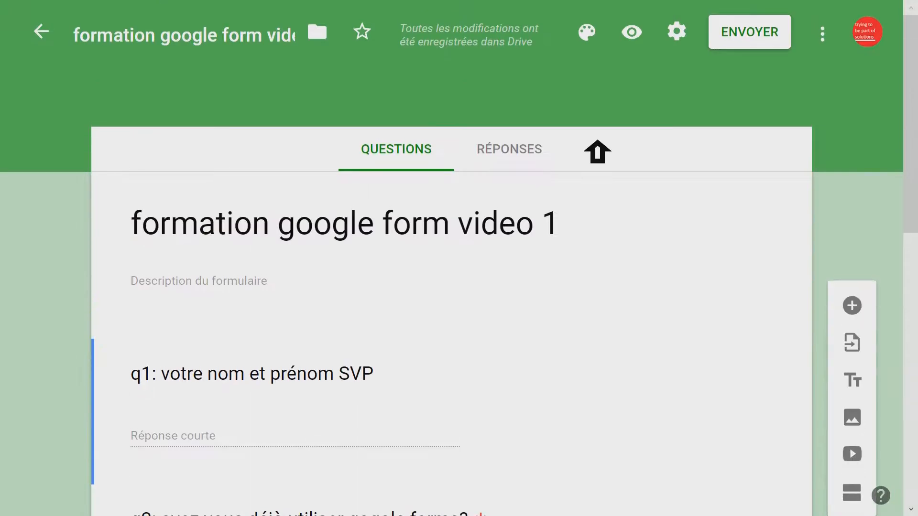
pyautogui.click(631, 32)
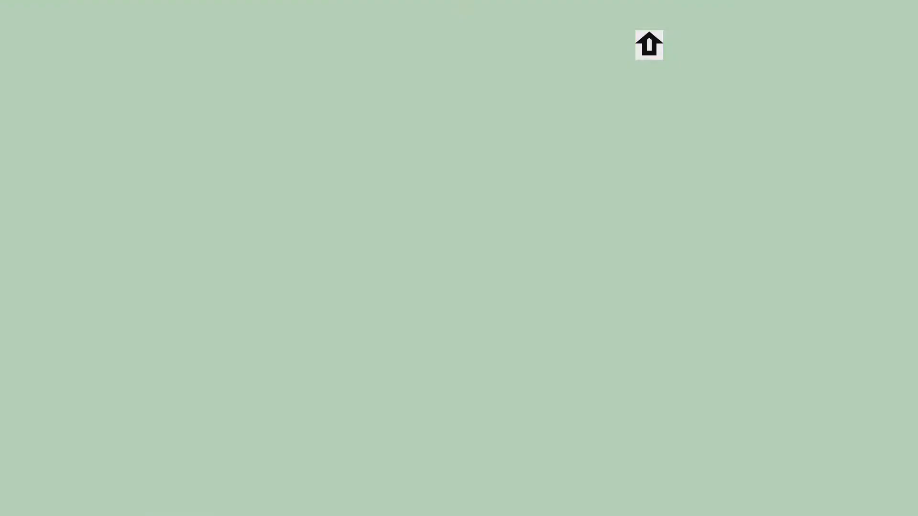
pyautogui.scroll(-10, 583, 129)
pyautogui.scroll(2, 575, 150)
pyautogui.scroll(-3, 575, 150)
pyautogui.scroll(3, 576, 151)
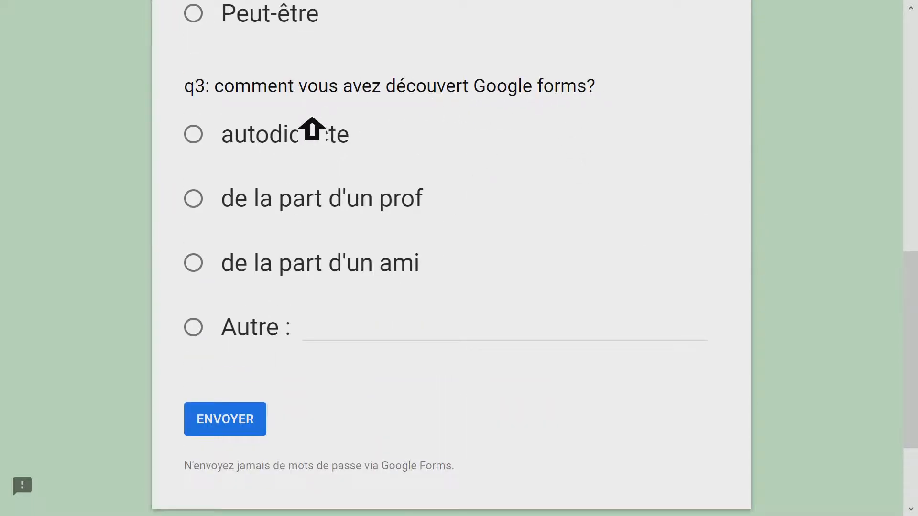
pyautogui.click(318, 335)
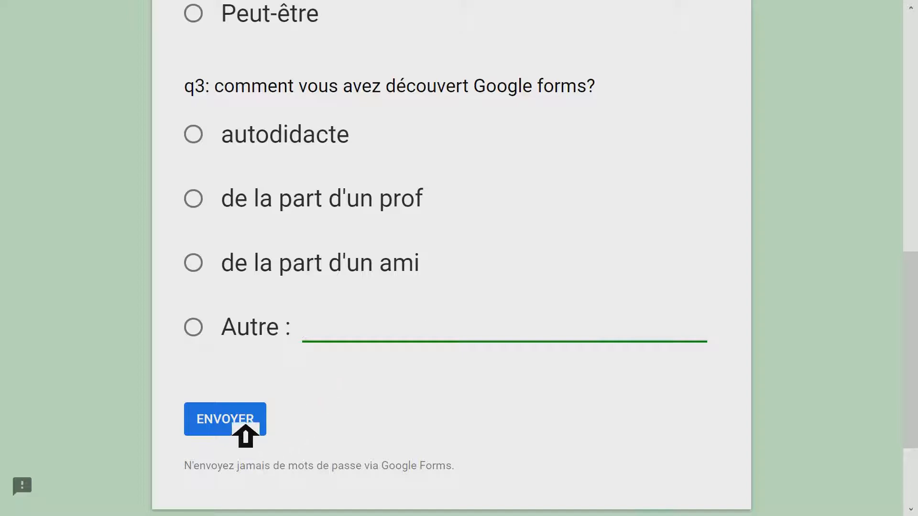
pyautogui.scroll(12, 407, 248)
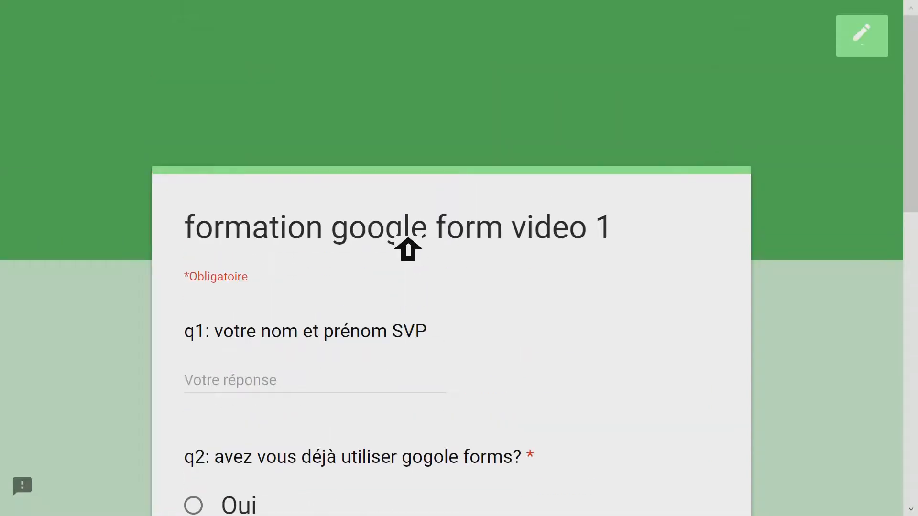
# Review the form preview from its title and required-field notice through all three questions and their answer options
pyautogui.scroll(-3, 408, 248)
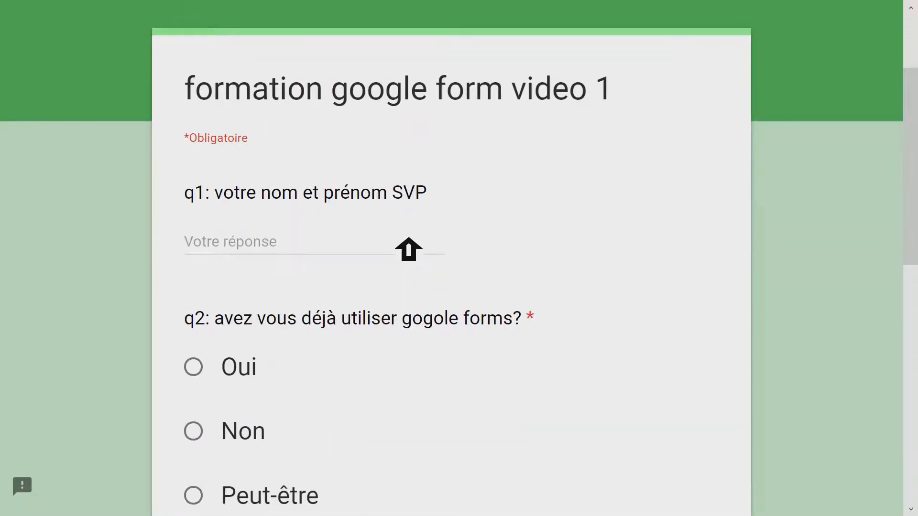
pyautogui.moveTo(203, 139); pyautogui.dragTo(199, 141)
pyautogui.click(211, 151)
pyautogui.scroll(-3, 508, 278)
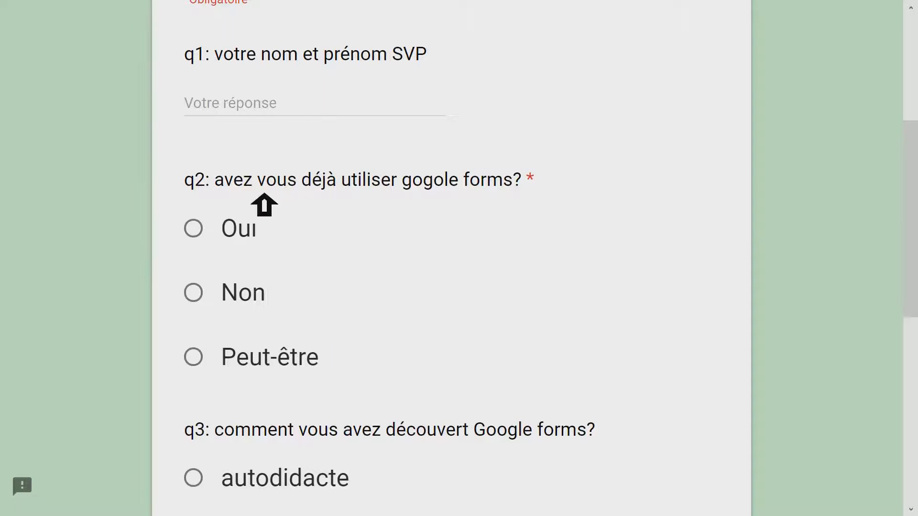
pyautogui.scroll(-5, 270, 205)
pyautogui.scroll(-3, 280, 239)
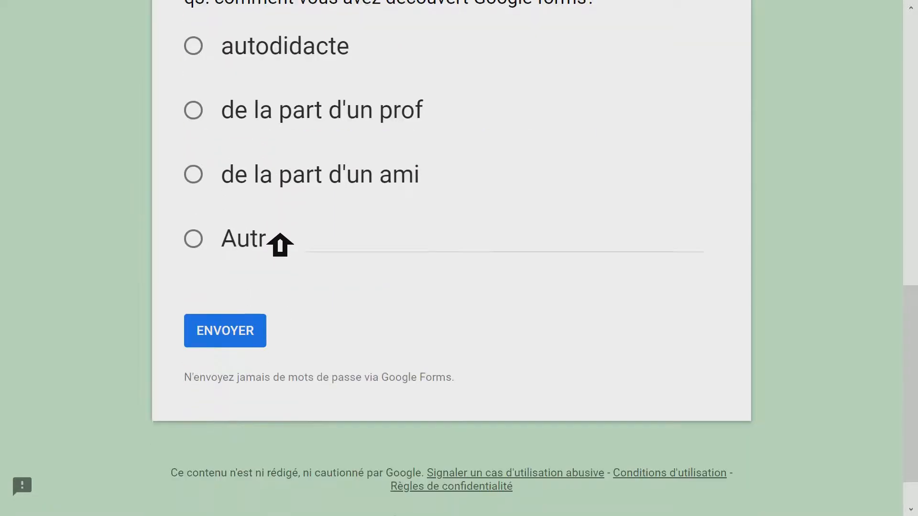
pyautogui.scroll(10, 437, 193)
pyautogui.scroll(4, 447, 190)
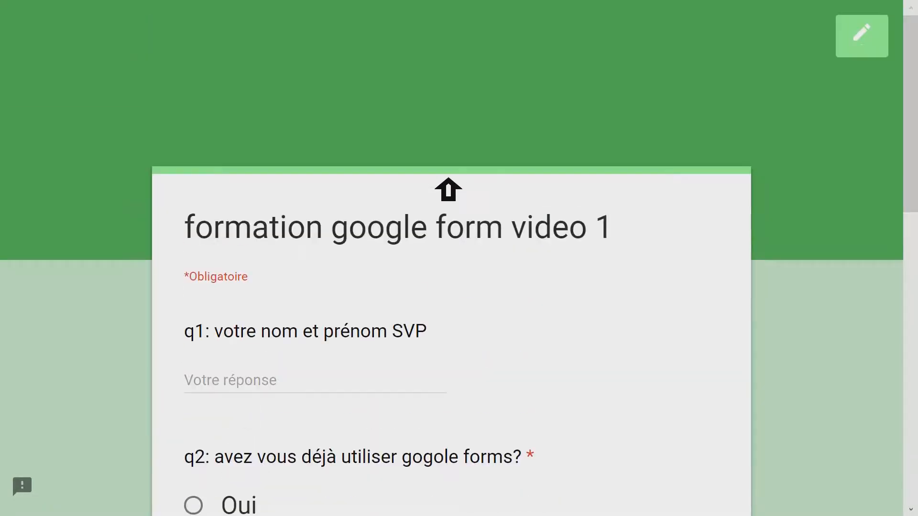
# Return from the preview to editing the form
pyautogui.click(861, 38)
pyautogui.click(516, 253)
pyautogui.scroll(-10, 596, 170)
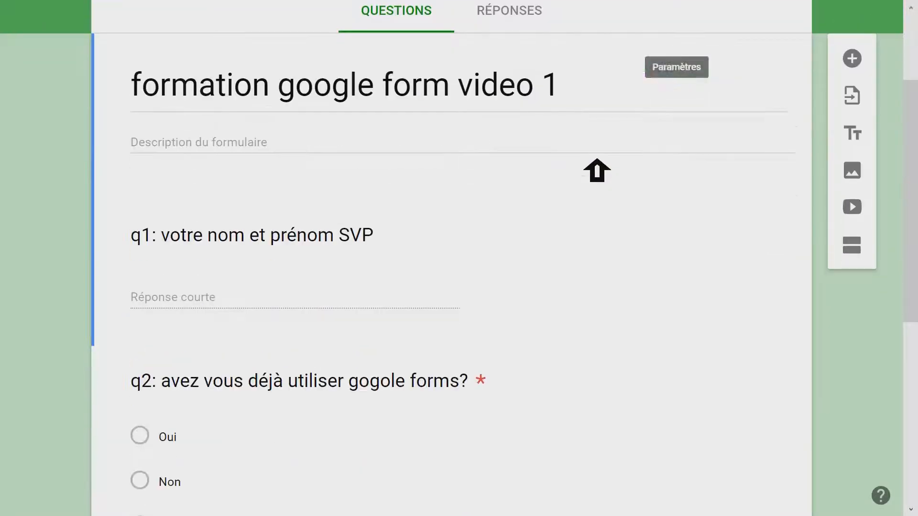
# Move the third question, about how Google Forms was discovered, above the second question
pyautogui.click(416, 242)
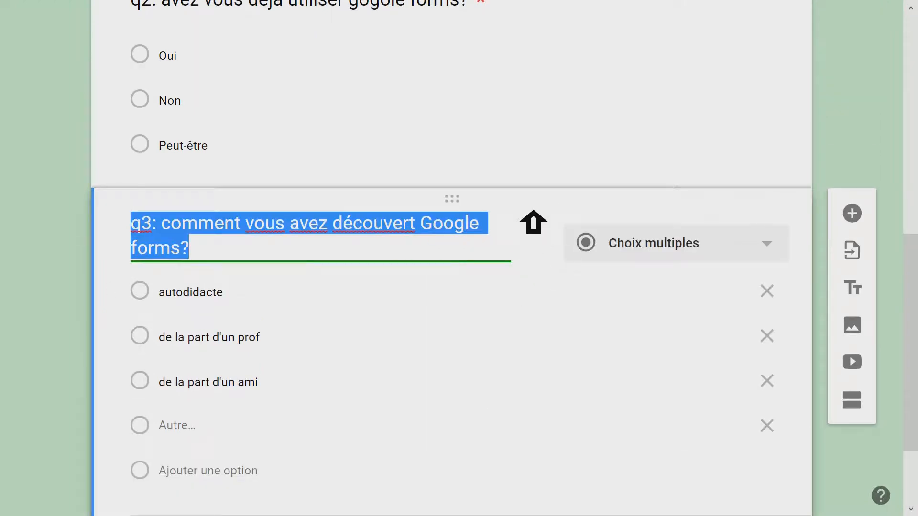
pyautogui.scroll(3, 570, 223)
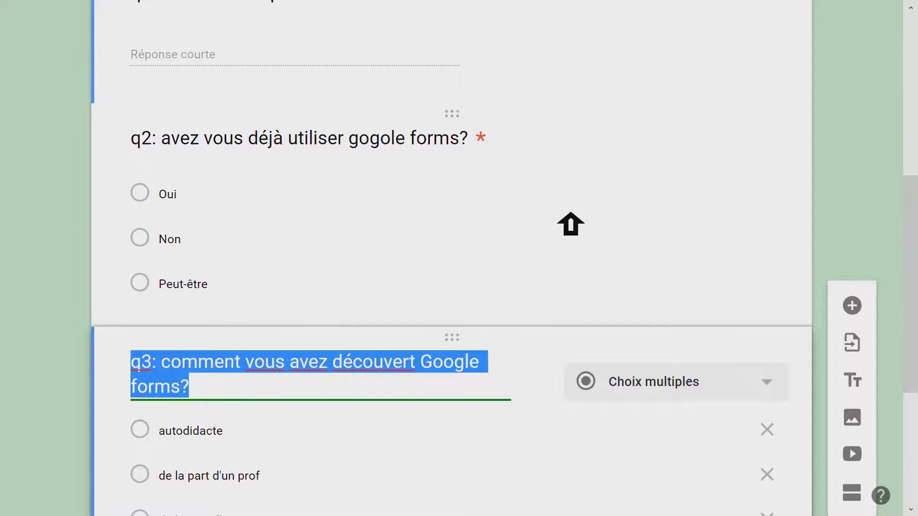
pyautogui.moveTo(552, 345); pyautogui.dragTo(544, 164)
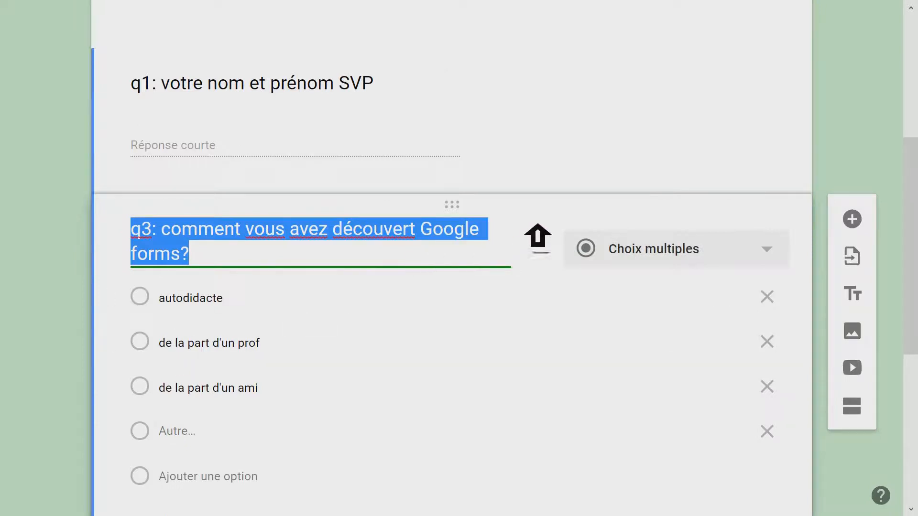
# Restore the original question order by placing the second question back above the third
pyautogui.moveTo(539, 210); pyautogui.dragTo(553, 386)
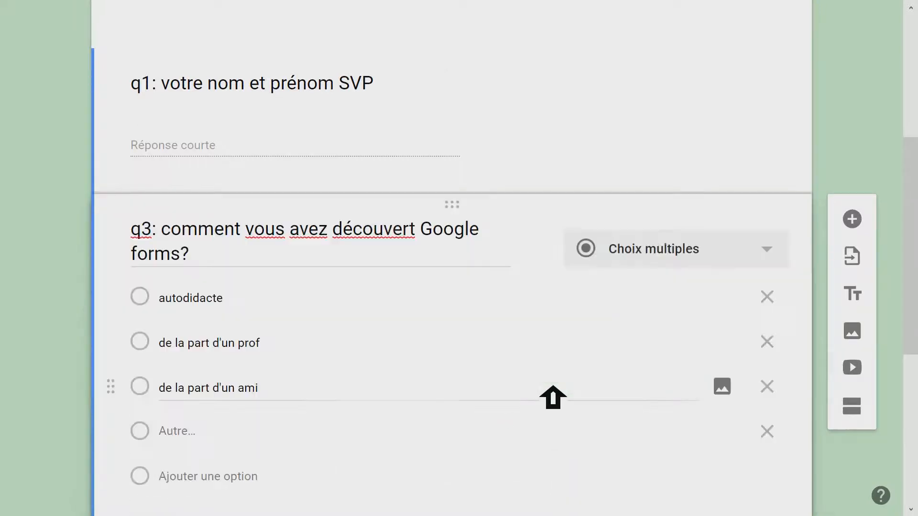
pyautogui.scroll(-3, 509, 232)
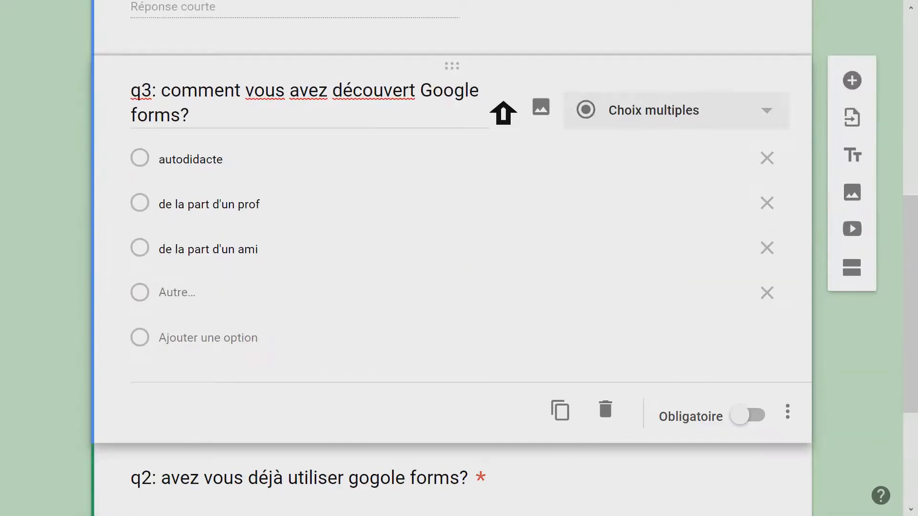
pyautogui.click(505, 102)
pyautogui.moveTo(537, 90); pyautogui.dragTo(549, 396)
pyautogui.scroll(3, 511, 318)
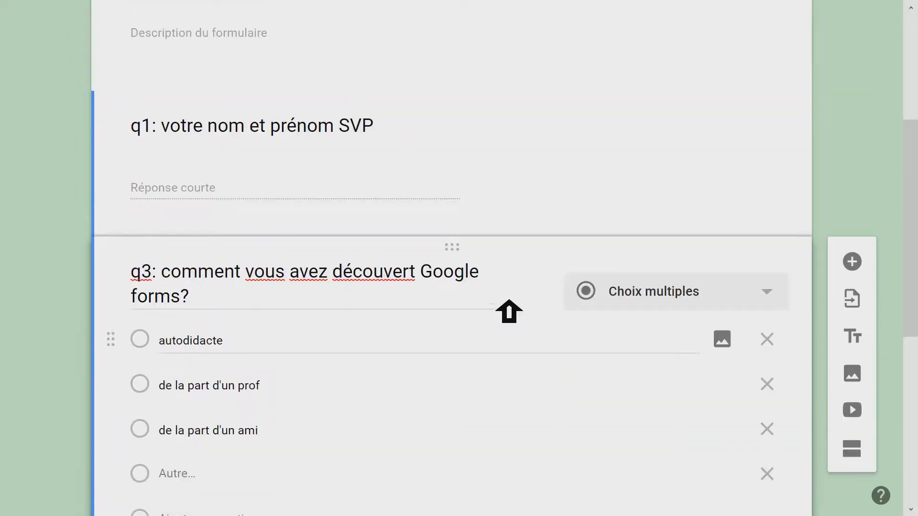
pyautogui.scroll(-8, 509, 311)
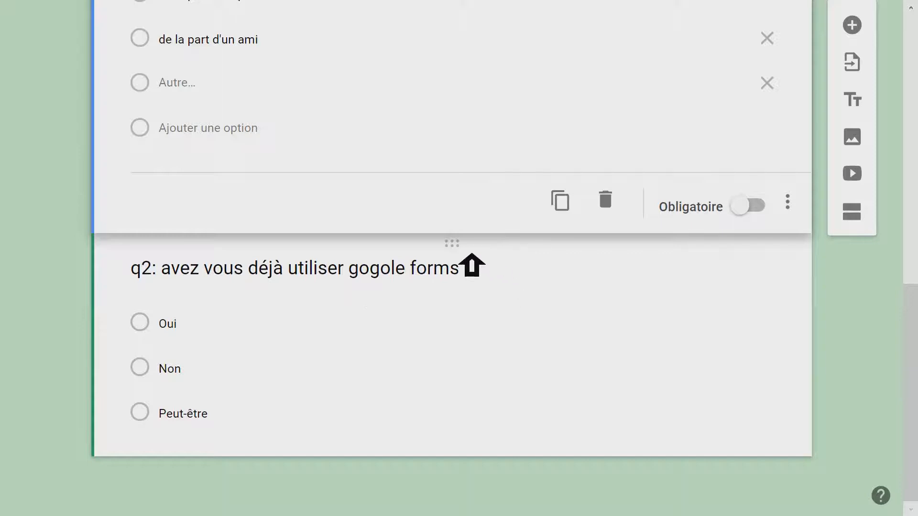
pyautogui.moveTo(514, 262); pyautogui.dragTo(539, 336)
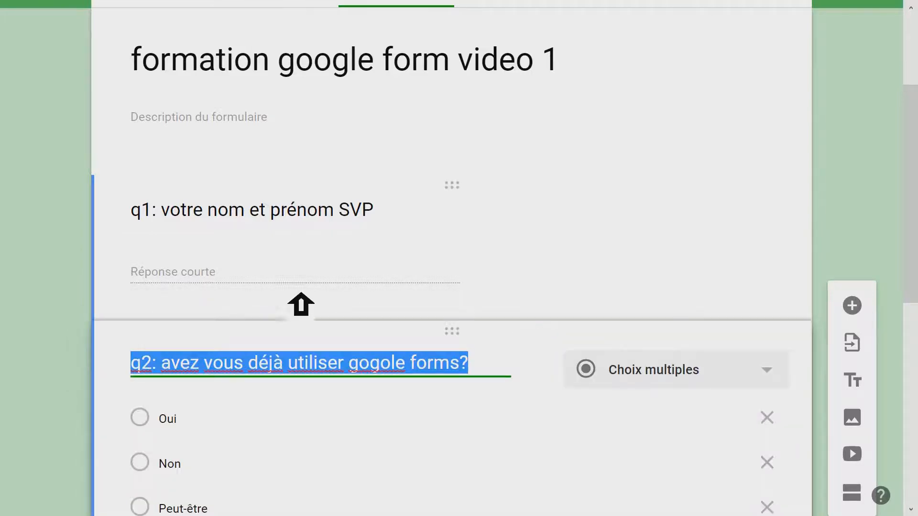
pyautogui.click(240, 374)
pyautogui.scroll(-8, 477, 330)
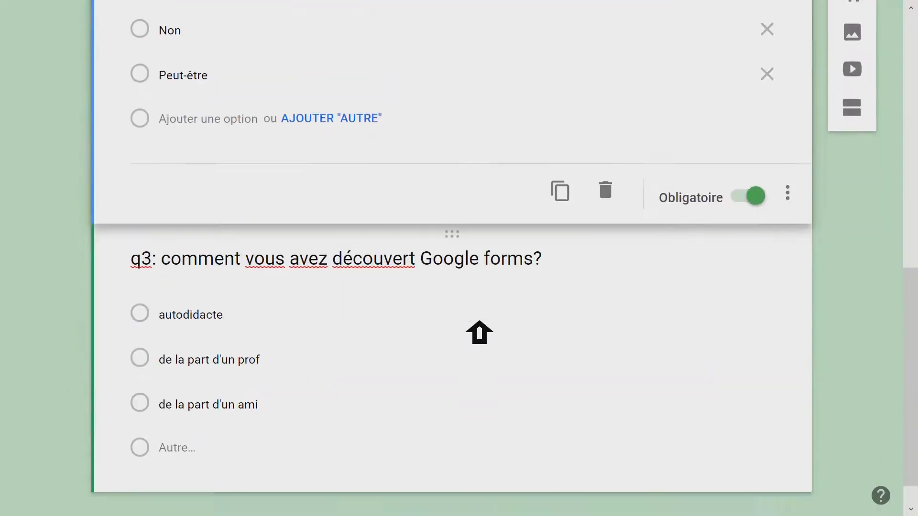
pyautogui.scroll(3, 650, 294)
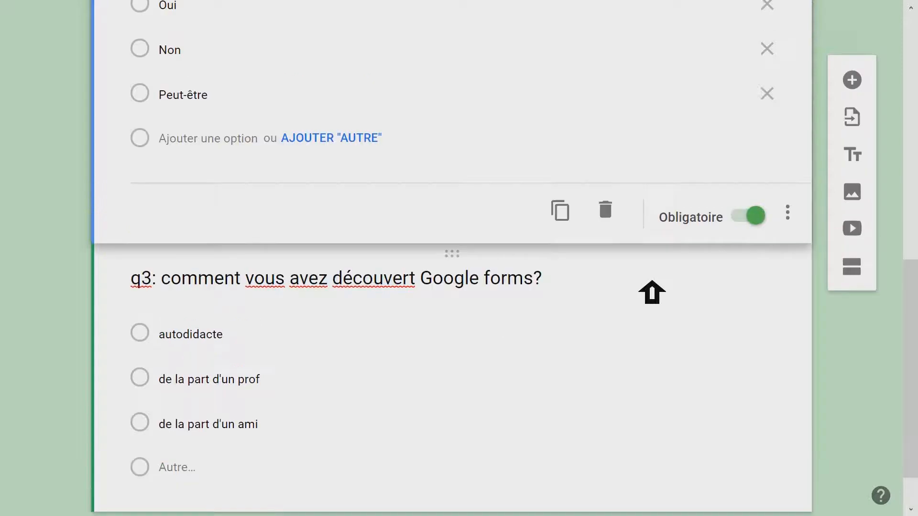
# Add a new question and move it below the third question at the end of the form
pyautogui.click(867, 27)
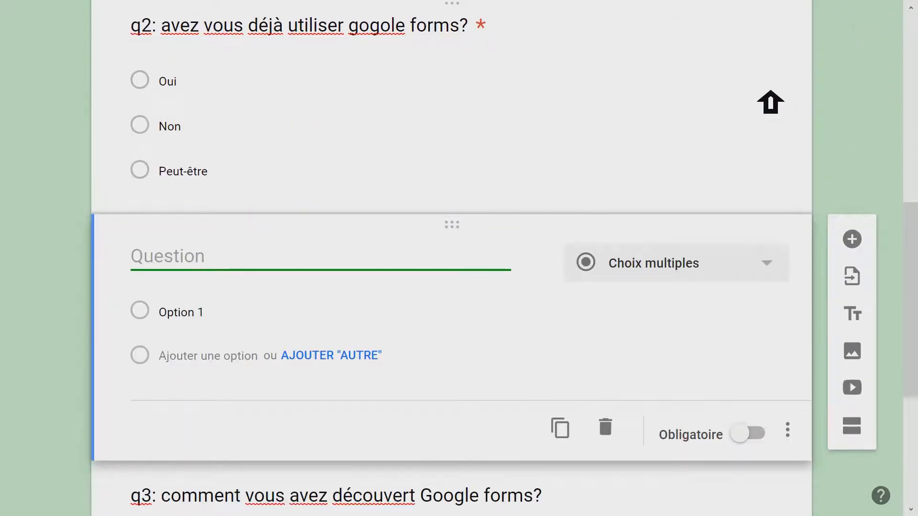
pyautogui.scroll(-3, 478, 253)
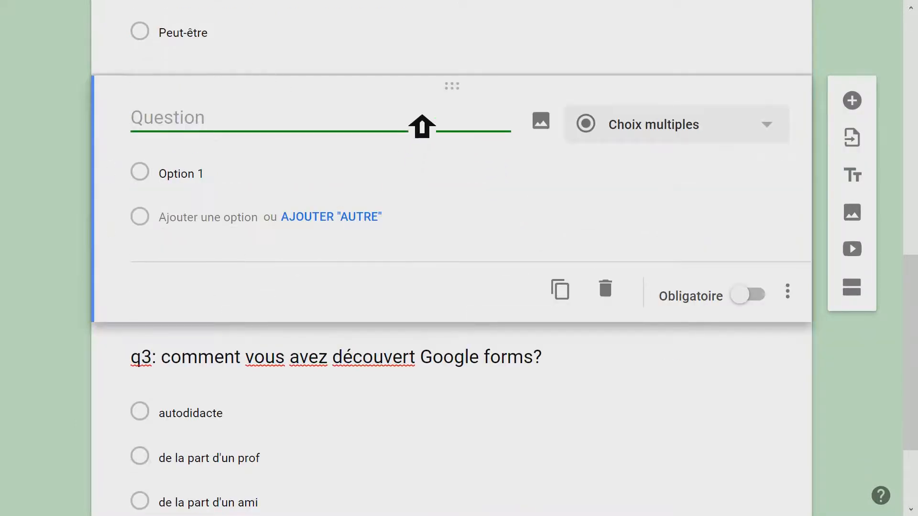
pyautogui.moveTo(483, 102); pyautogui.dragTo(486, 431)
pyautogui.scroll(9, 452, 325)
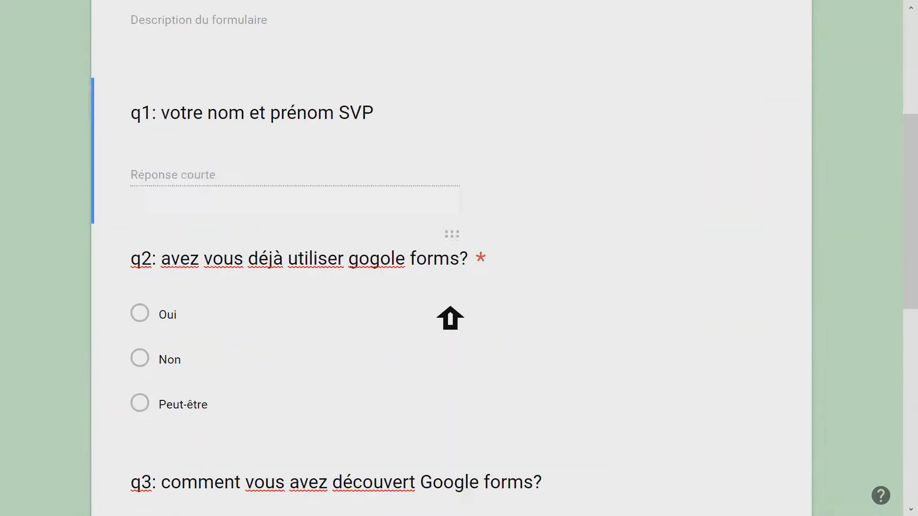
pyautogui.scroll(-10, 207, 303)
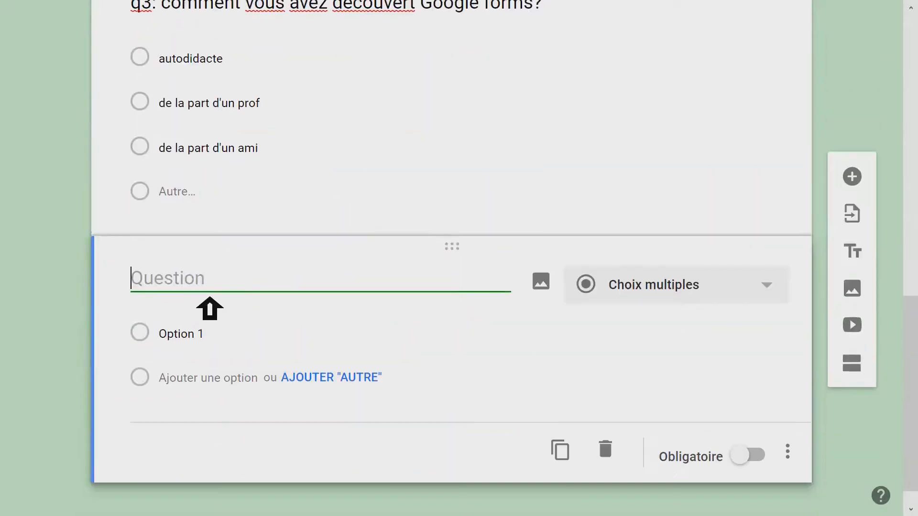
# Title the new question "q4: quelle est la date de votre naissance?"
pyautogui.write('q4: quel')
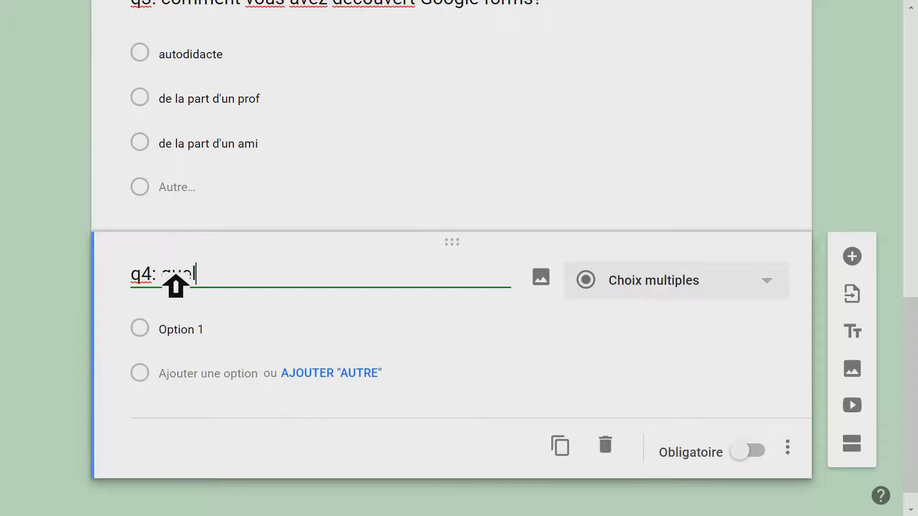
pyautogui.write('le est la date')
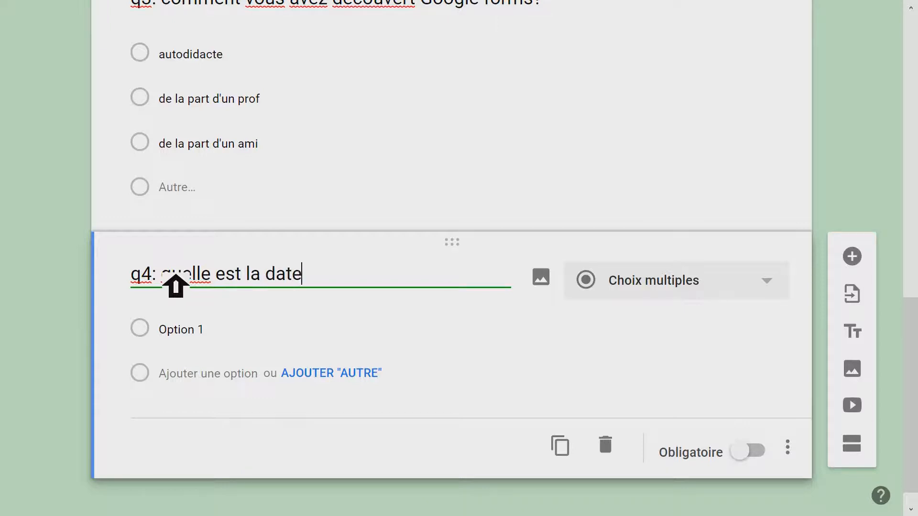
pyautogui.write(' de votre ')
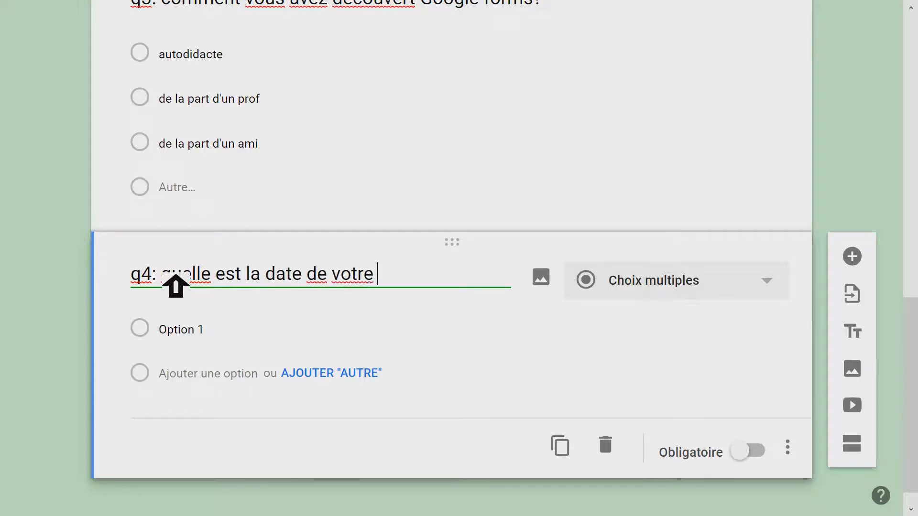
pyautogui.write('naissance?')
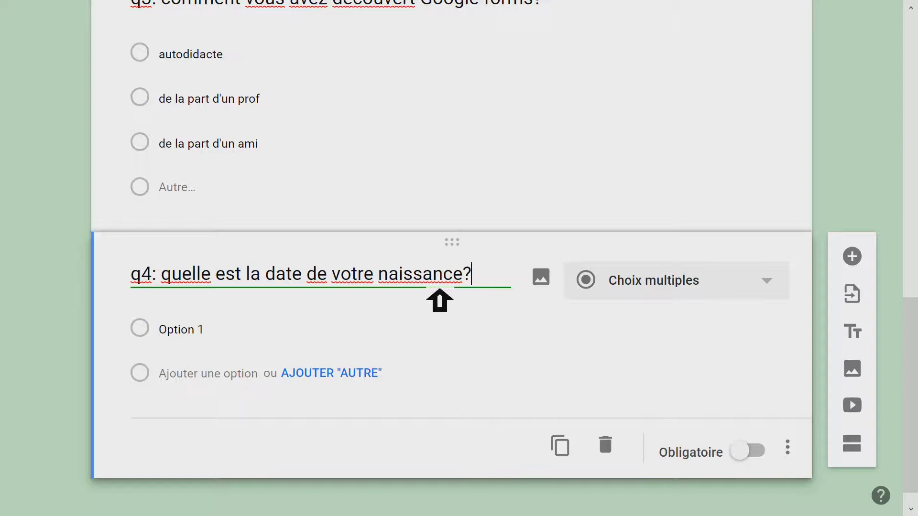
pyautogui.moveTo(161, 282); pyautogui.dragTo(440, 282)
pyautogui.click(441, 284)
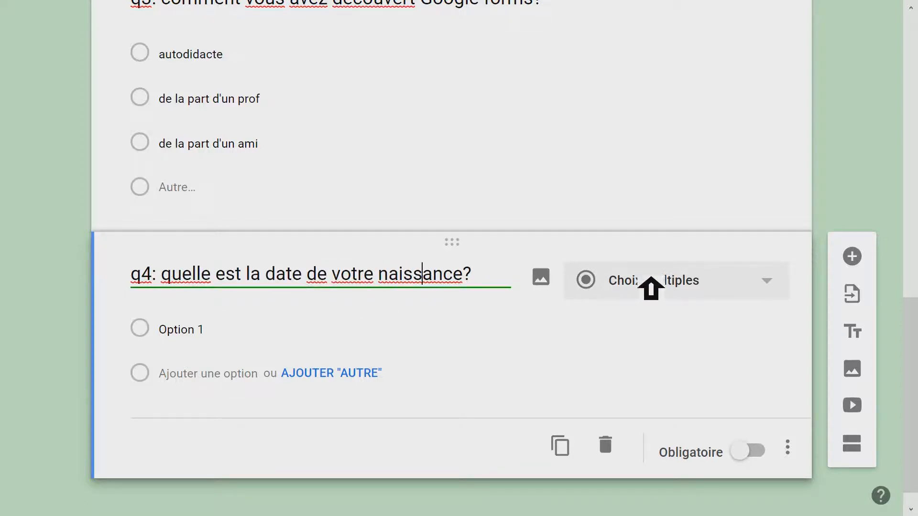
# Set the fourth question's answer type to Date and leave answering it optional
pyautogui.click(779, 290)
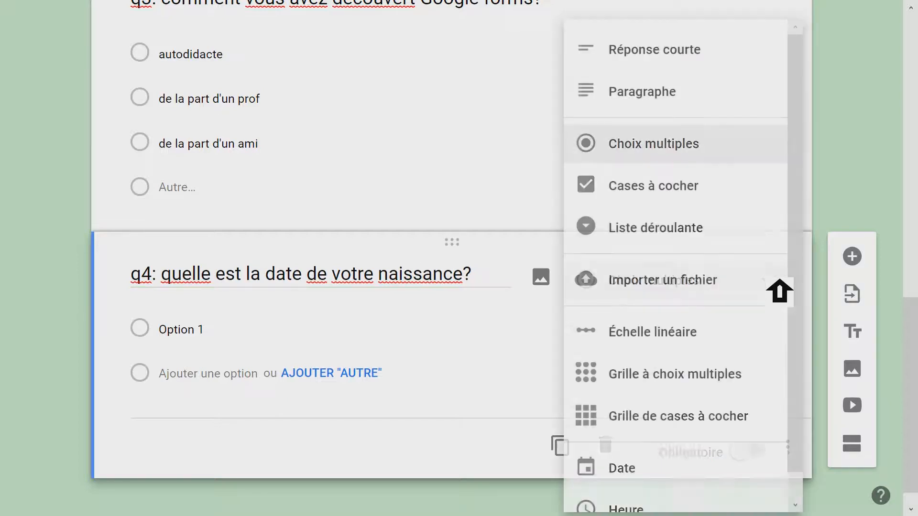
pyautogui.scroll(-1, 797, 234)
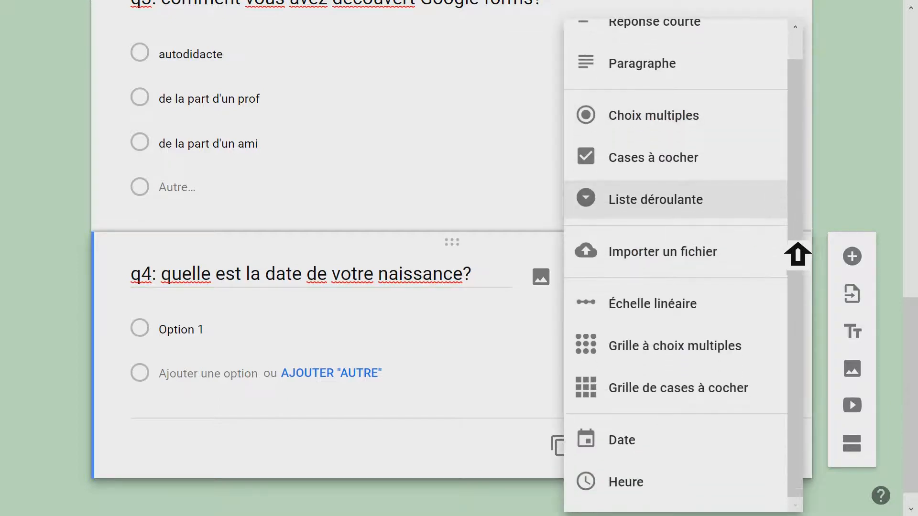
pyautogui.click(636, 453)
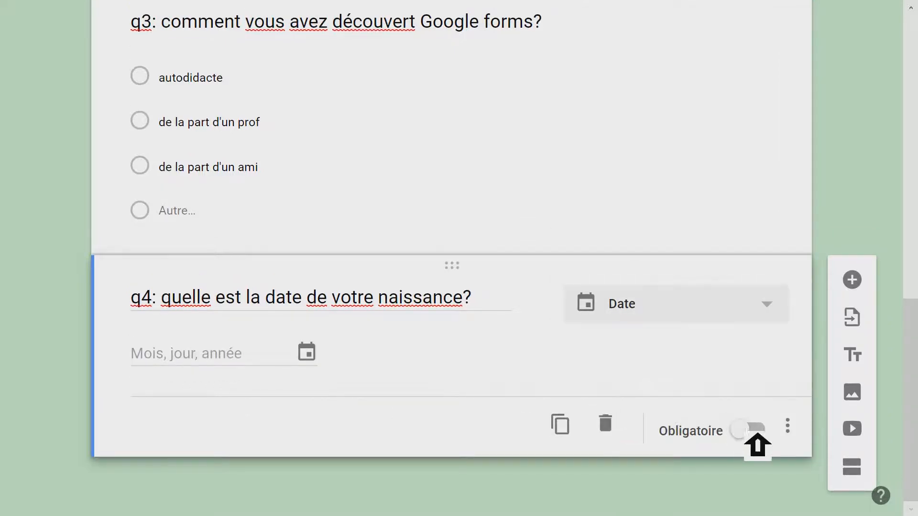
pyautogui.click(759, 434)
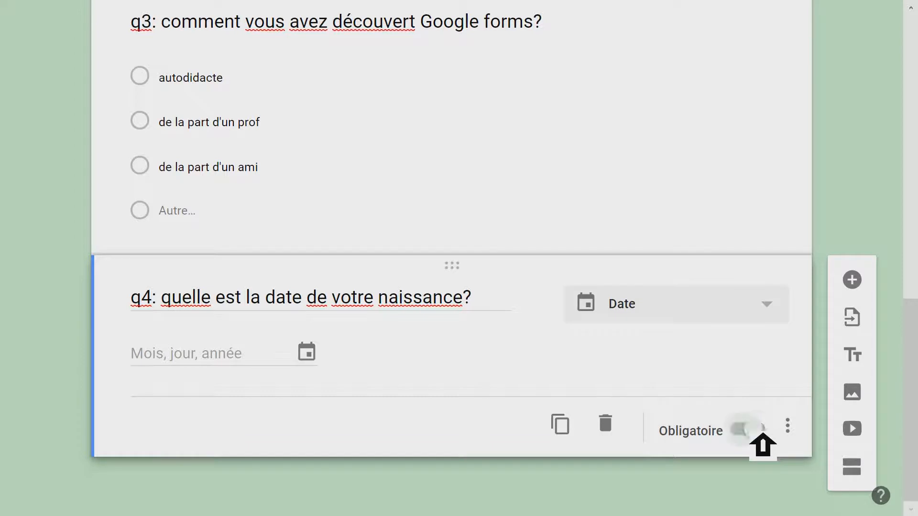
pyautogui.click(764, 431)
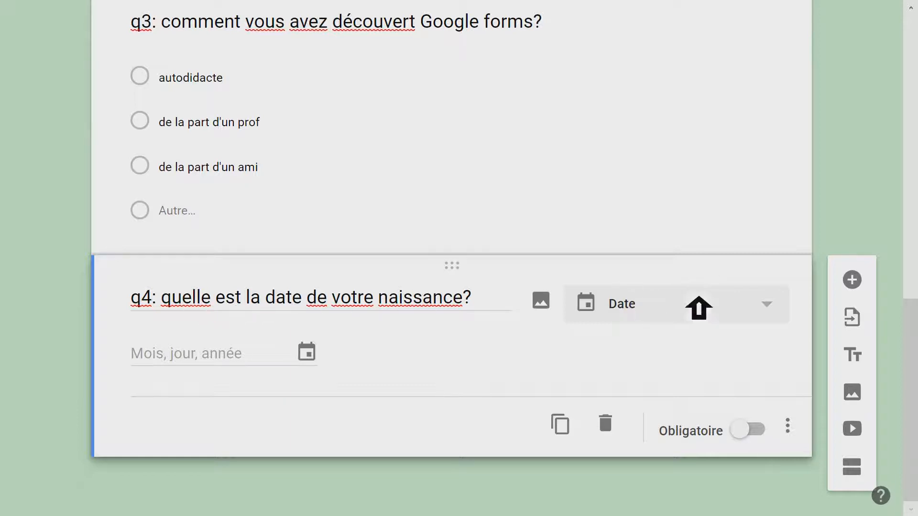
# Add a fifth question and begin its title with "q5: vous acomptez utiliser g"
pyautogui.click(860, 283)
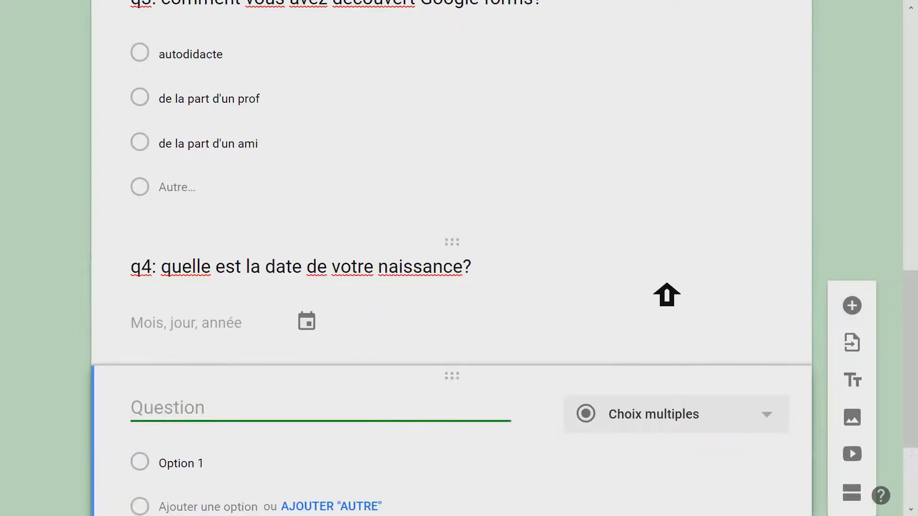
pyautogui.write('q5')
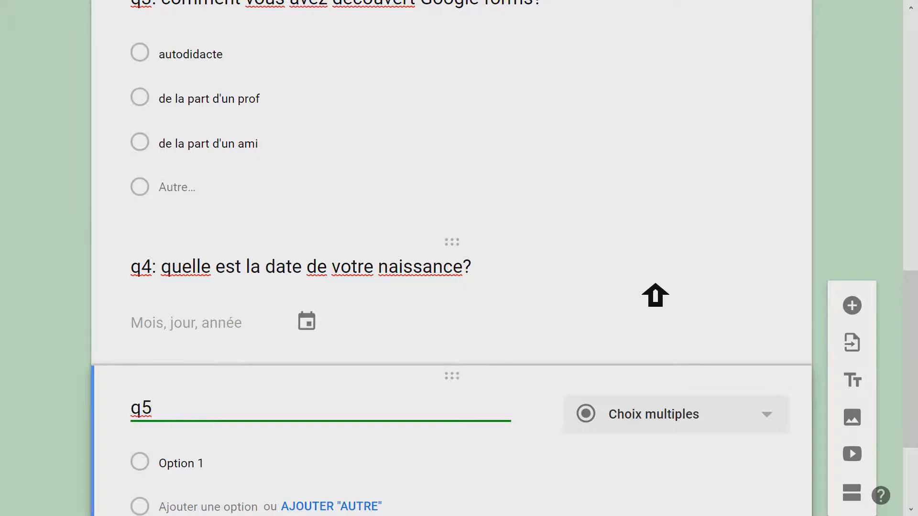
pyautogui.write(': vous ac')
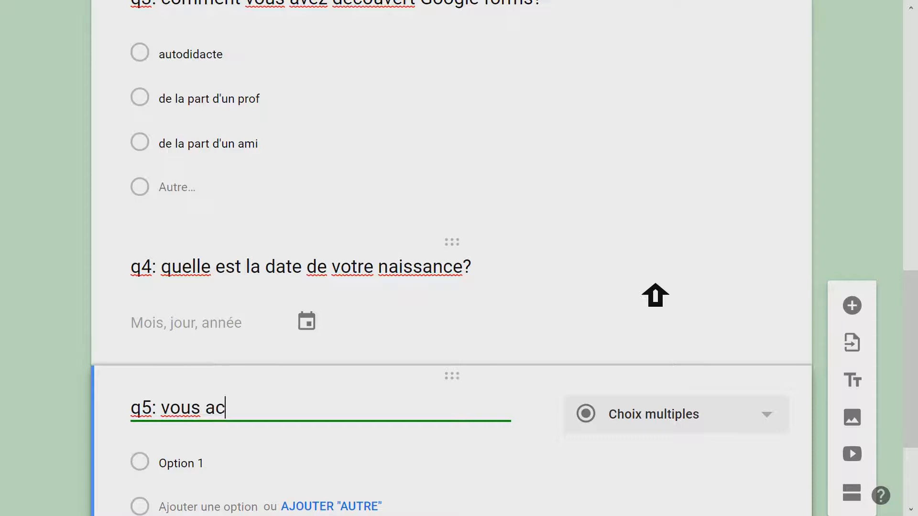
pyautogui.write('omptez utiliser g')
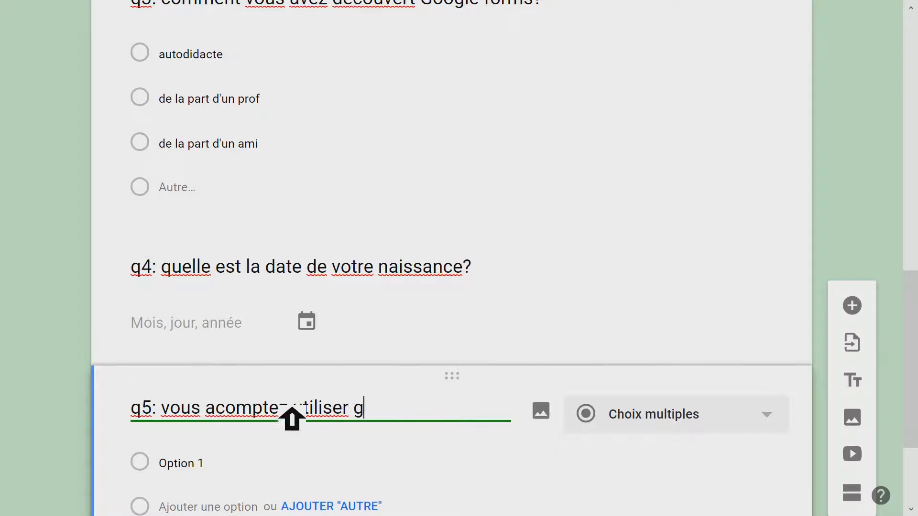
# Correct the misspelled word "acomptez" to "comptez" in the fifth question's title
pyautogui.click(207, 415)
pyautogui.write('comptez')
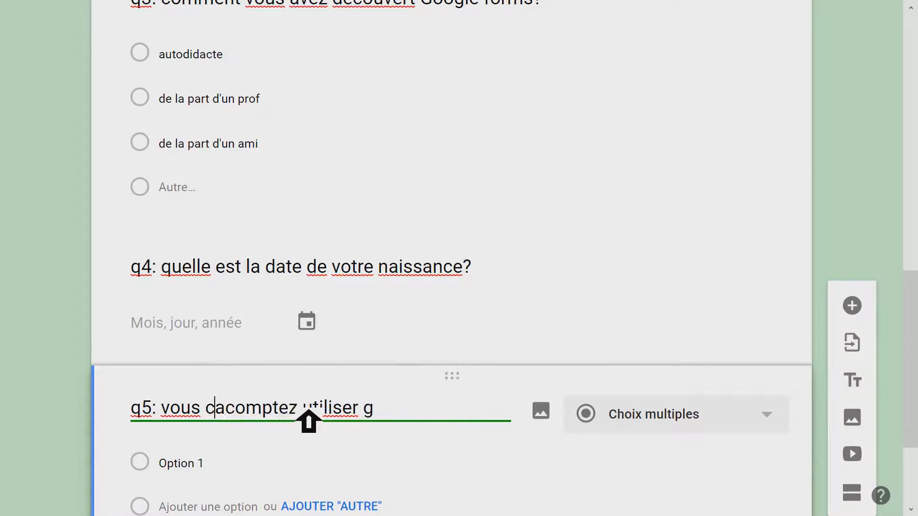
pyautogui.press('Delete')
pyautogui.press('Delete')
pyautogui.press('Delete')
pyautogui.press('Delete')
pyautogui.press('Delete')
pyautogui.press('Delete')
pyautogui.press('Delete')
pyautogui.press('Delete')
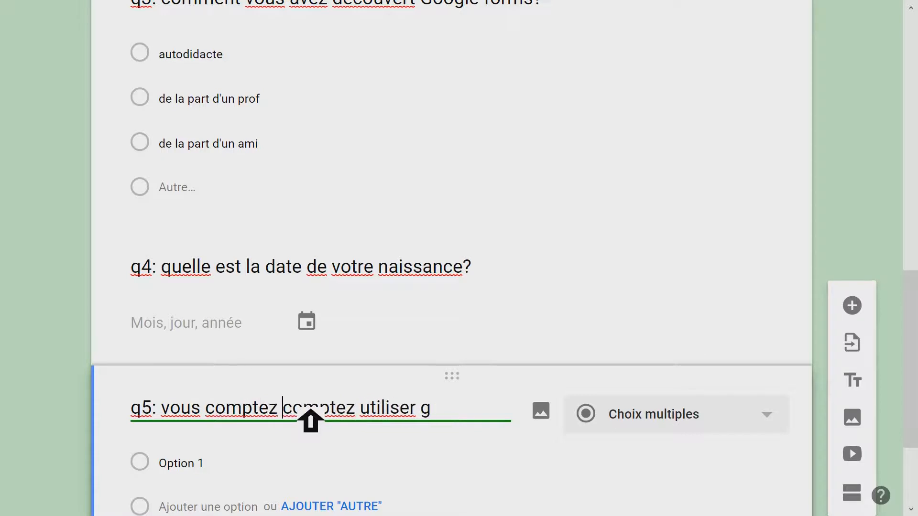
pyautogui.press('Delete')
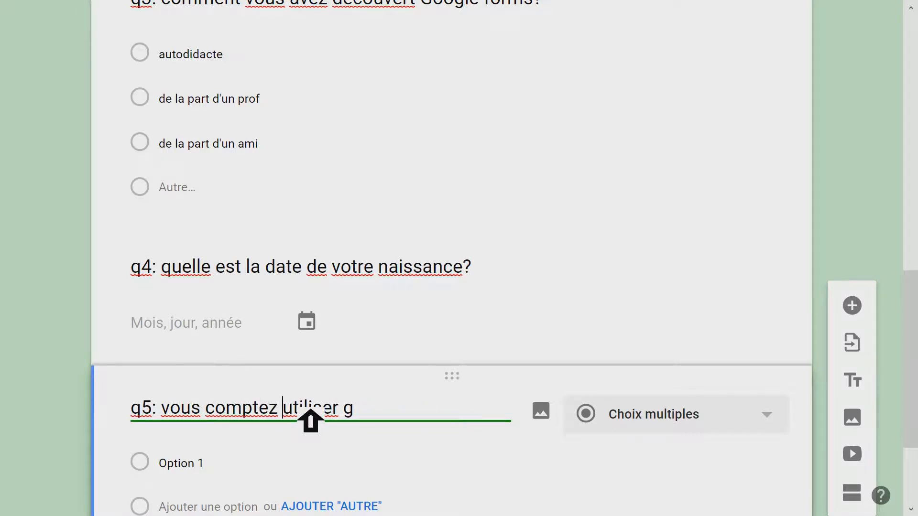
# Complete the fifth question's title as "q5: vous comptez utiliser google forms dans ces champs"
pyautogui.click(385, 422)
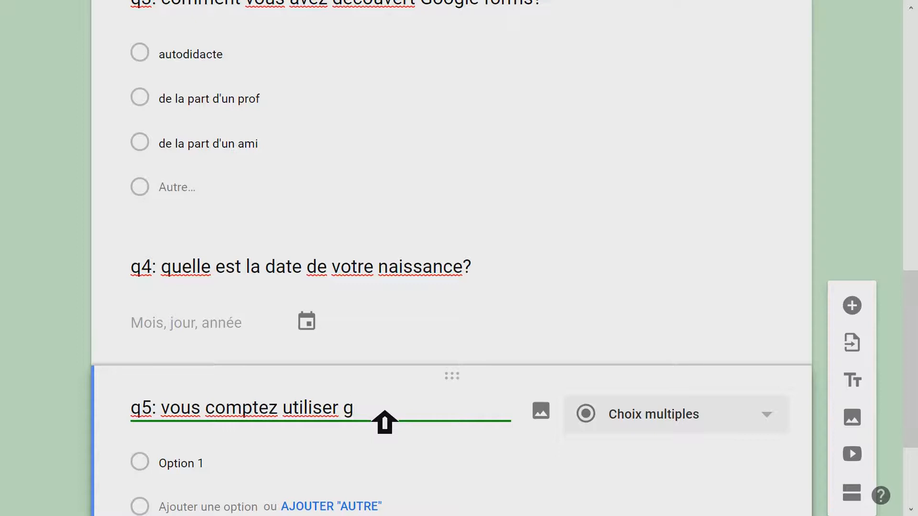
pyautogui.write('oogle forms dans ')
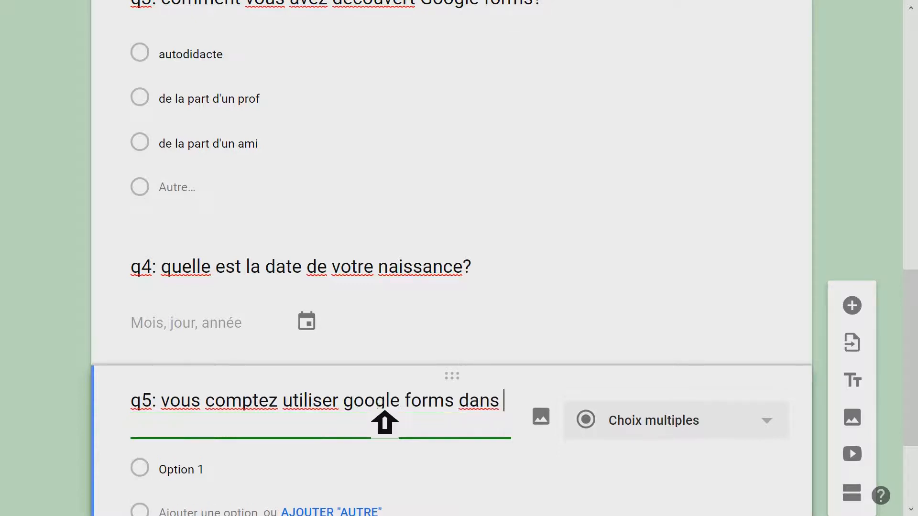
pyautogui.write('ces champs')
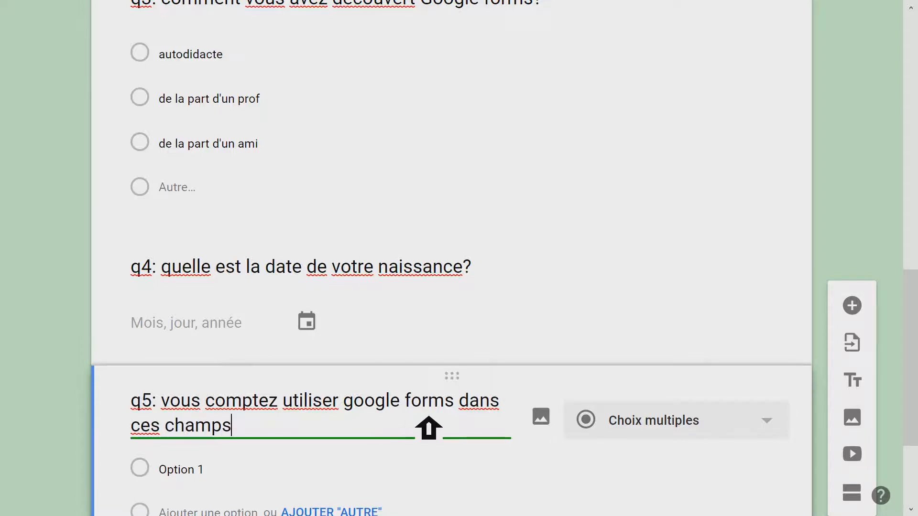
# Enter "utilisation personelle" and "dans l'université" as the fifth question's first two answer options
pyautogui.scroll(-3, 401, 423)
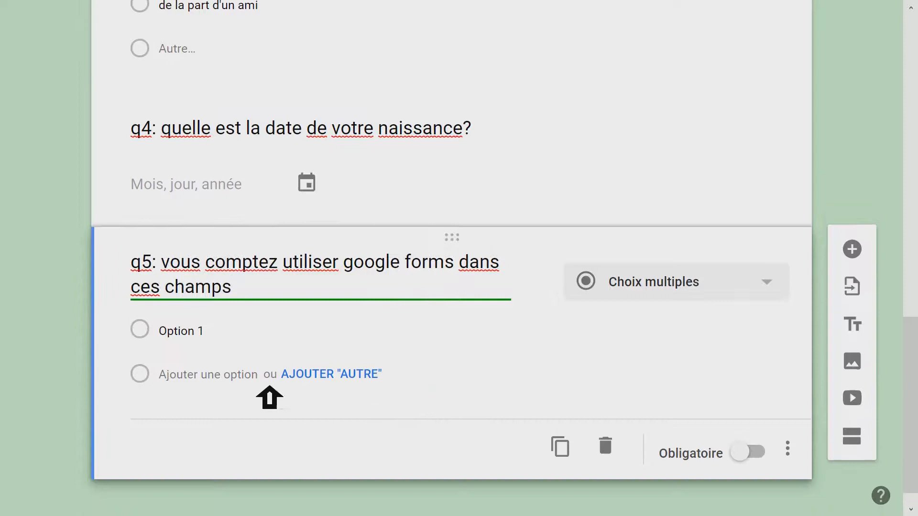
pyautogui.click(190, 334)
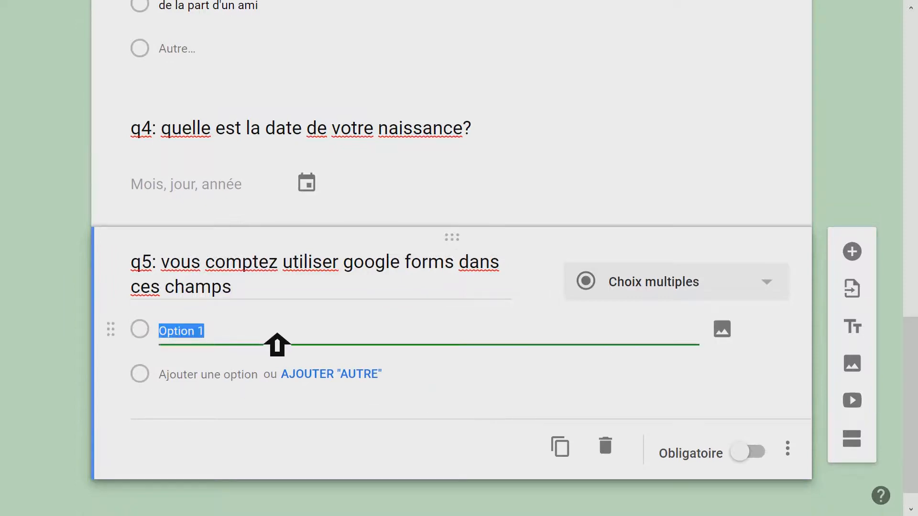
pyautogui.write('utilisation persone')
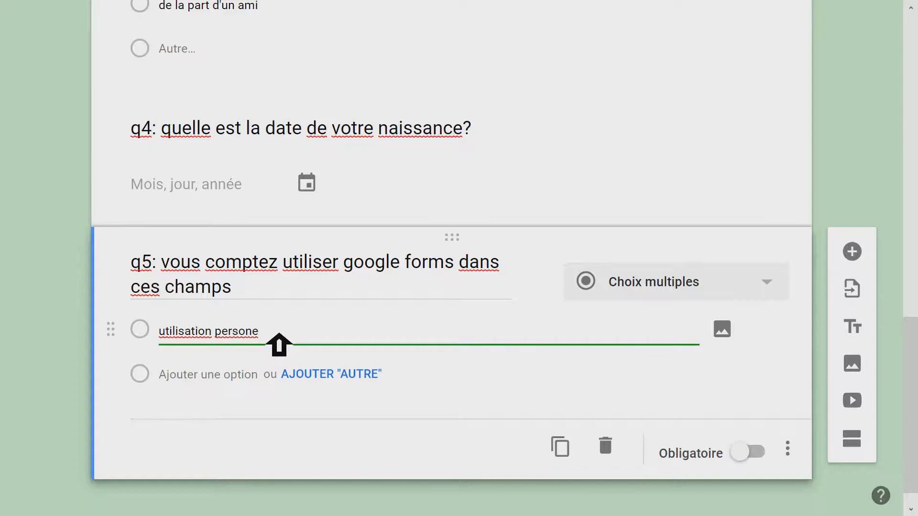
pyautogui.write('lle')
pyautogui.click(205, 375)
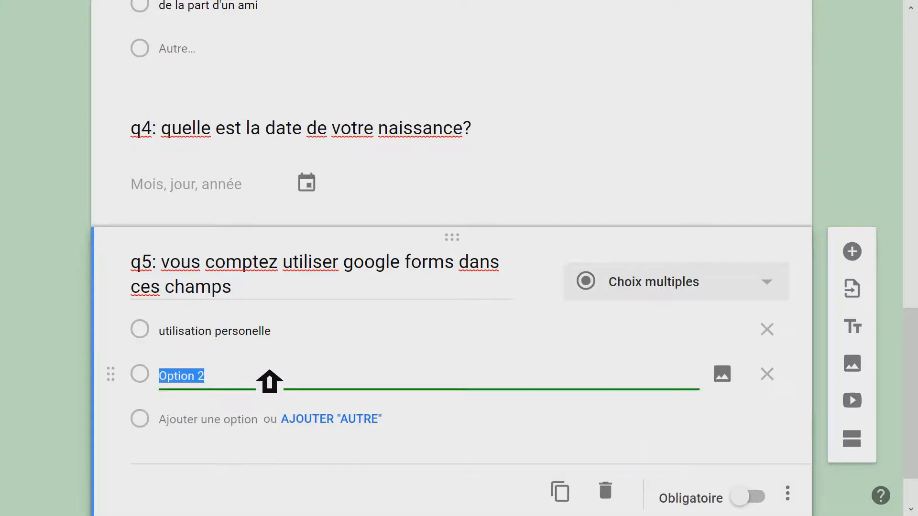
pyautogui.write("dans l'univers")
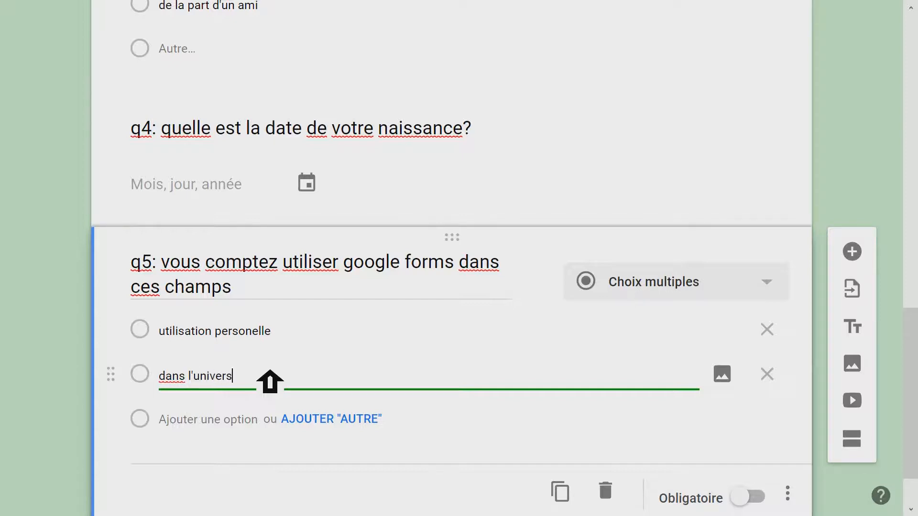
pyautogui.write('ité')
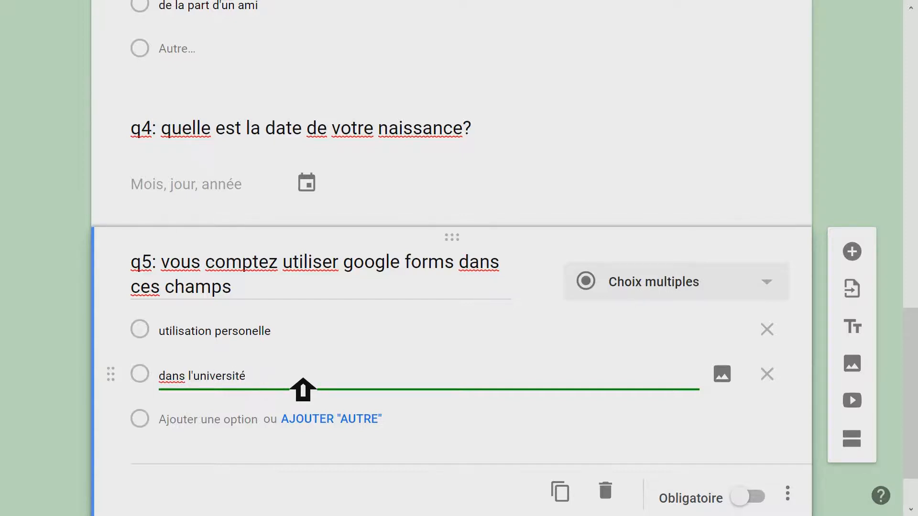
# Add "dans des formations" and "dans le commerce" as the third and fourth answer options of the fifth question
pyautogui.click(223, 419)
pyautogui.write('dans des formations')
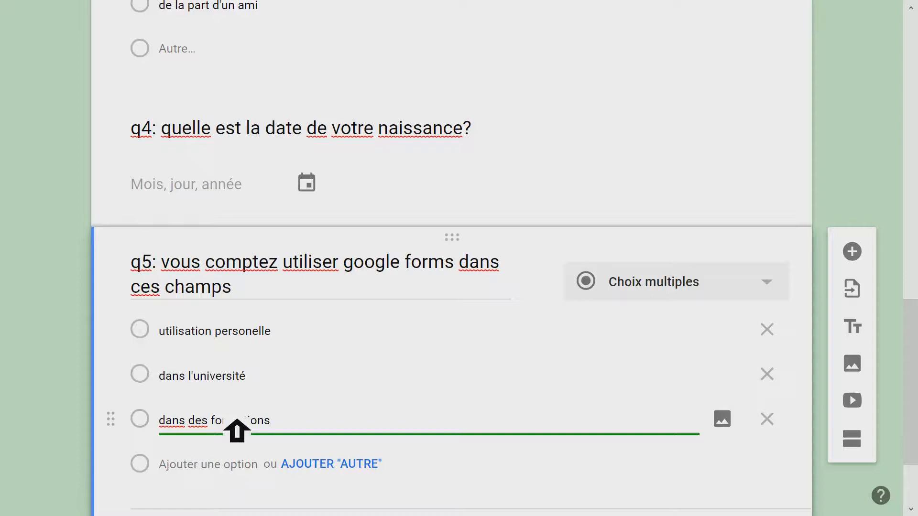
pyautogui.click(219, 464)
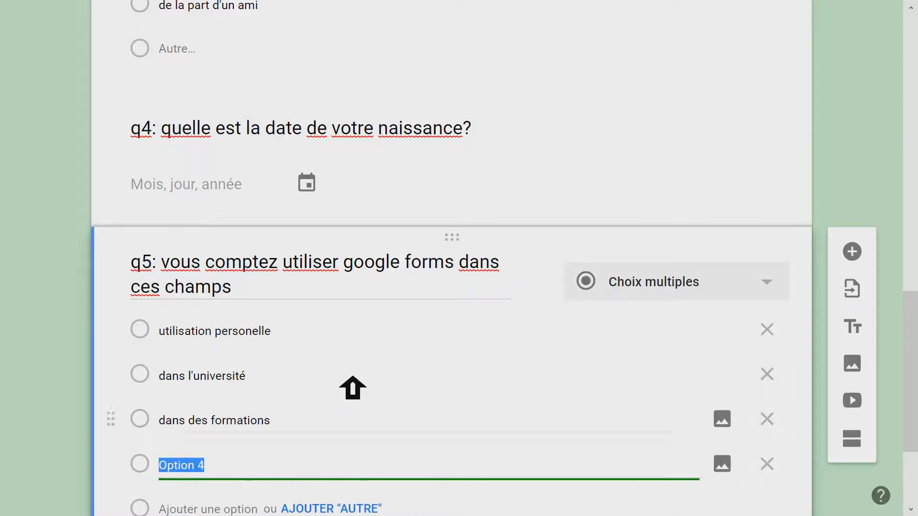
pyautogui.write('dans')
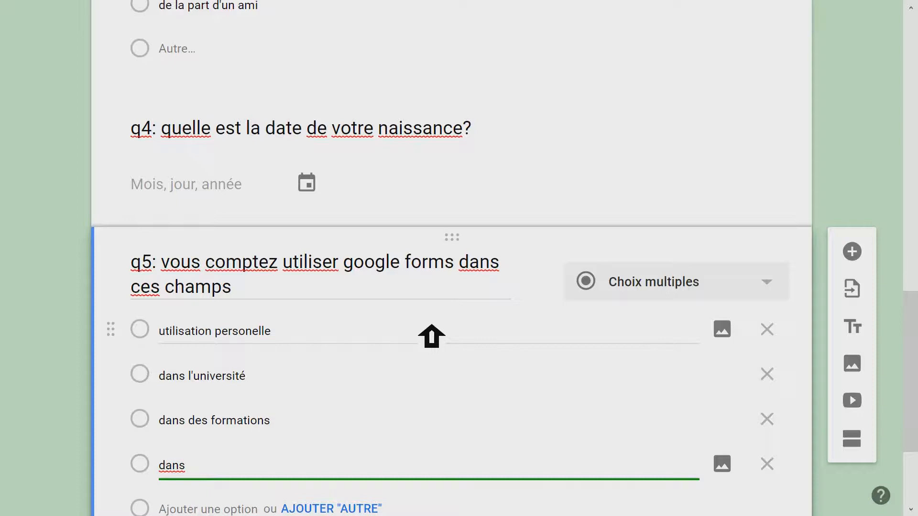
pyautogui.write(' le commerce')
pyautogui.scroll(-3, 432, 334)
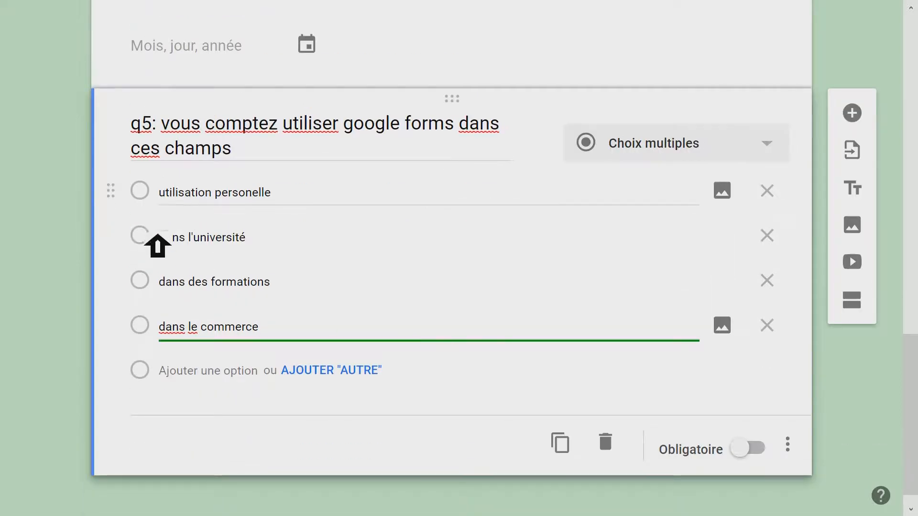
# Preview the form and select each of the fifth question's four answers in turn to test the multiple choice
pyautogui.scroll(10, 494, 286)
pyautogui.scroll(5, 495, 286)
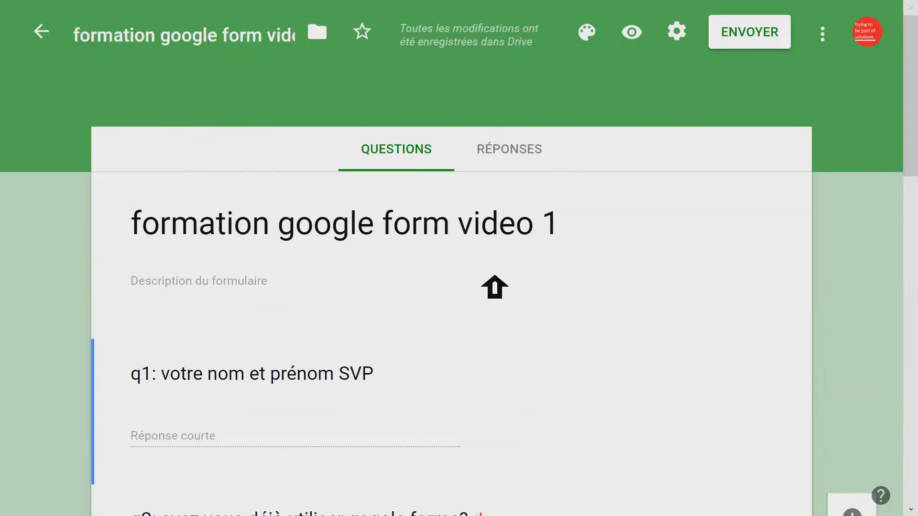
pyautogui.click(631, 34)
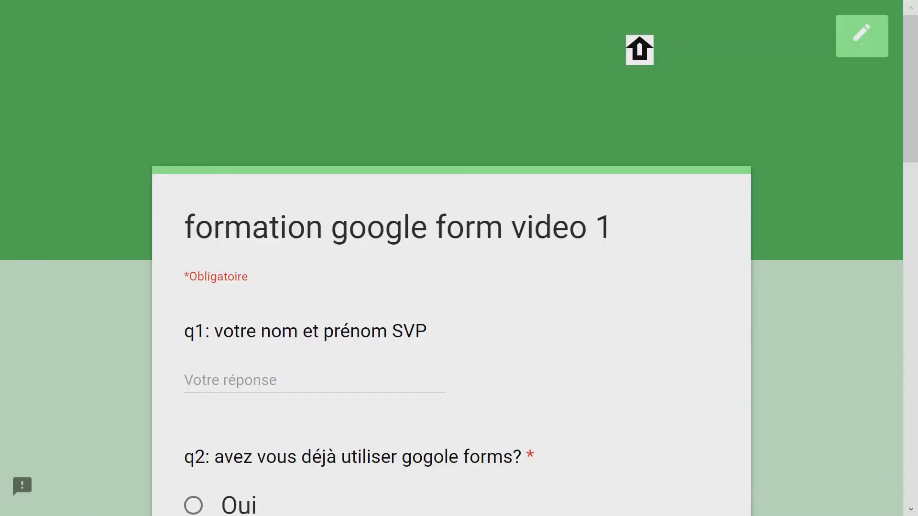
pyautogui.scroll(-4, 910, 115)
pyautogui.moveTo(916, 124); pyautogui.dragTo(915, 339)
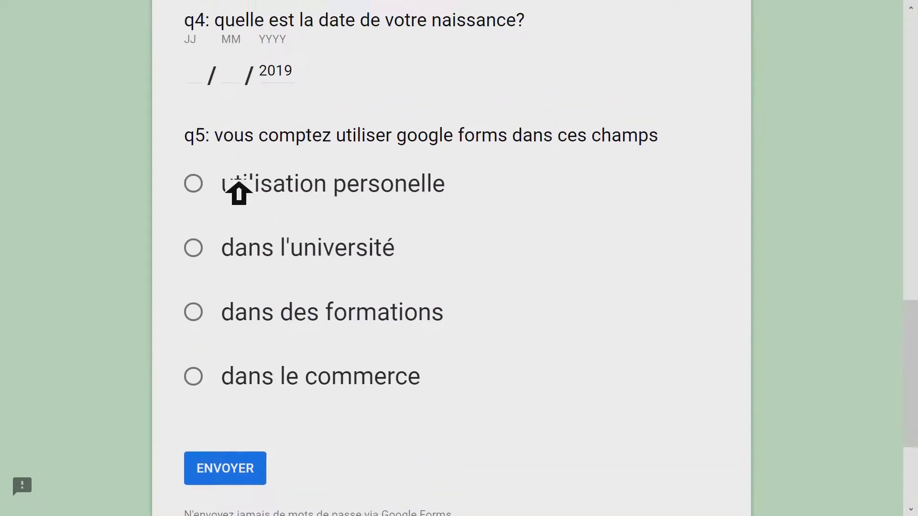
pyautogui.click(203, 189)
pyautogui.click(205, 245)
pyautogui.click(209, 318)
pyautogui.click(204, 378)
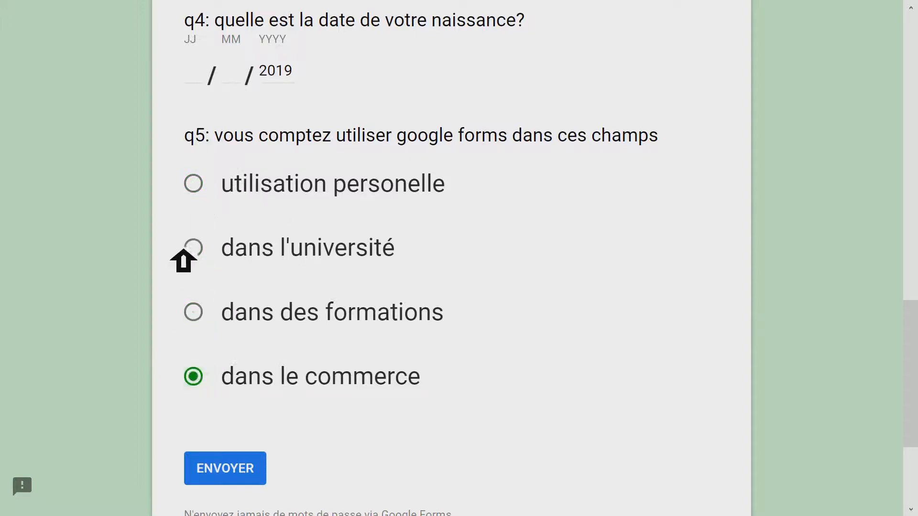
# Leave the preview without keeping the test answer and return to editing the form
pyautogui.scroll(15, 705, 66)
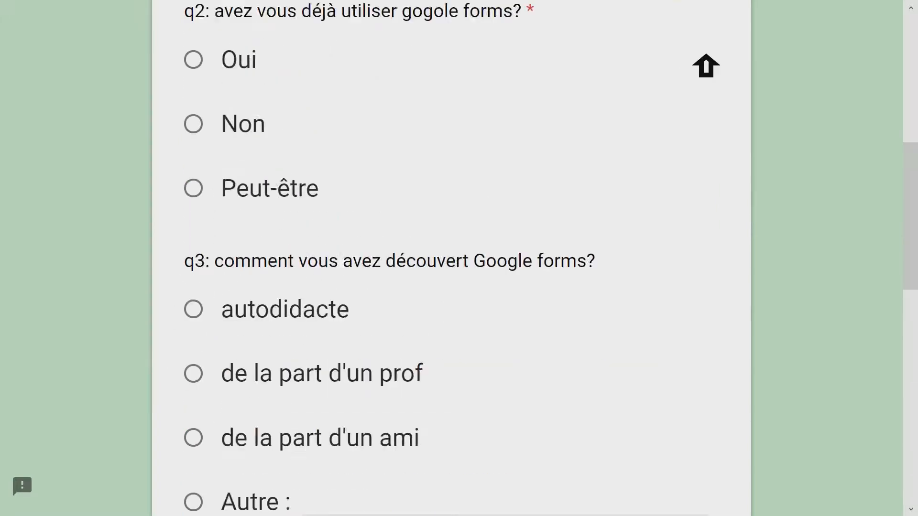
pyautogui.click(862, 38)
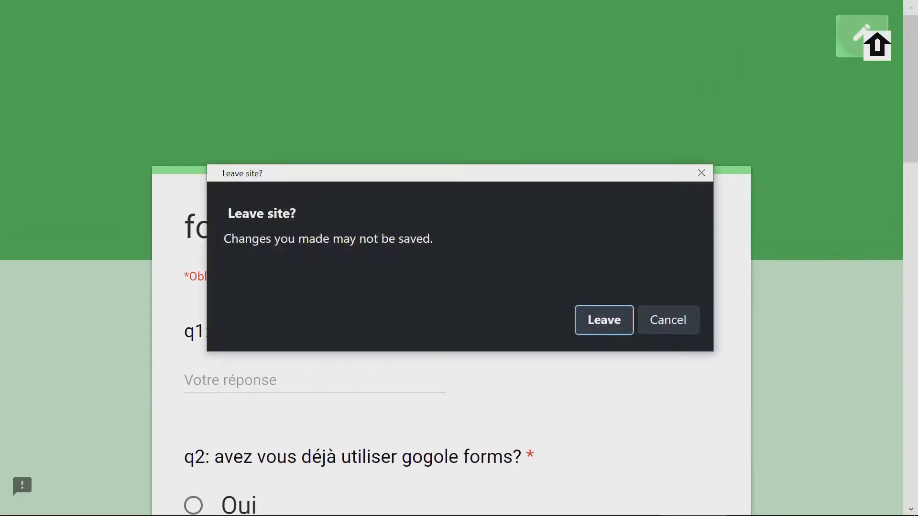
pyautogui.click(609, 321)
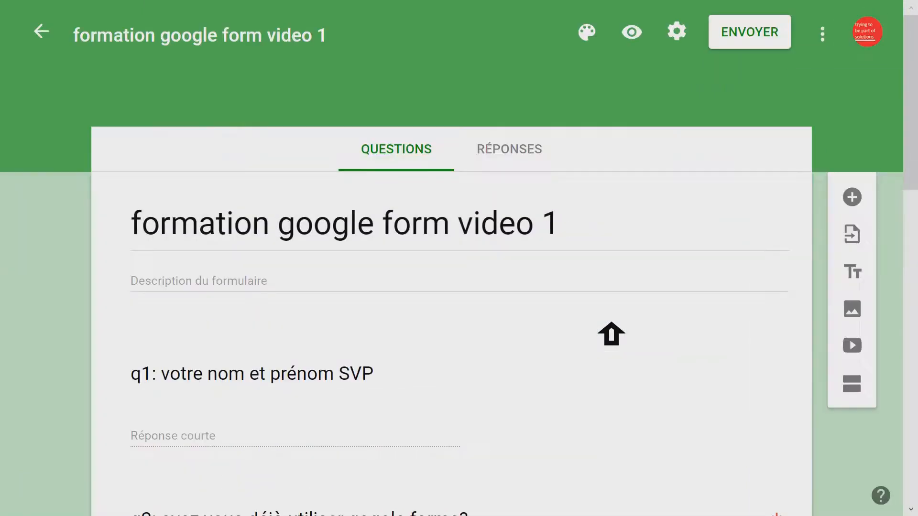
# Change the fifth question's answer type to Cases à cocher
pyautogui.moveTo(913, 76); pyautogui.dragTo(912, 366)
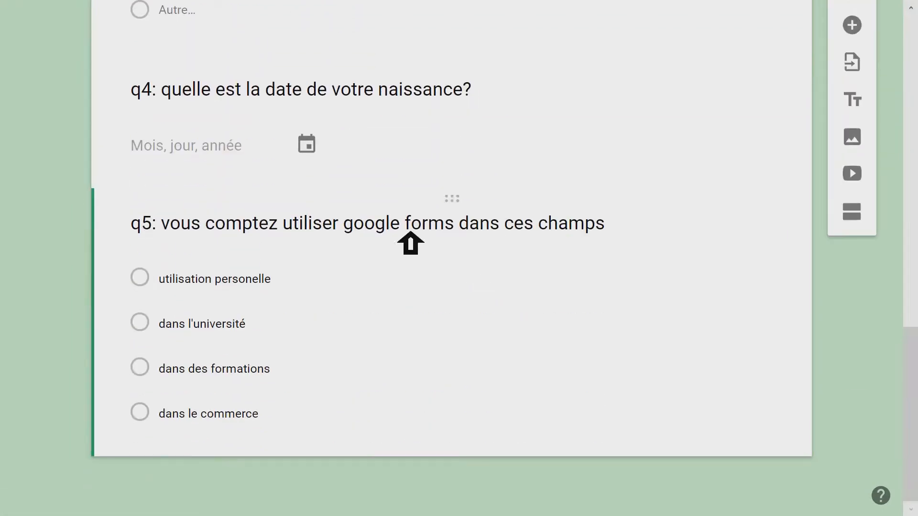
pyautogui.click(420, 245)
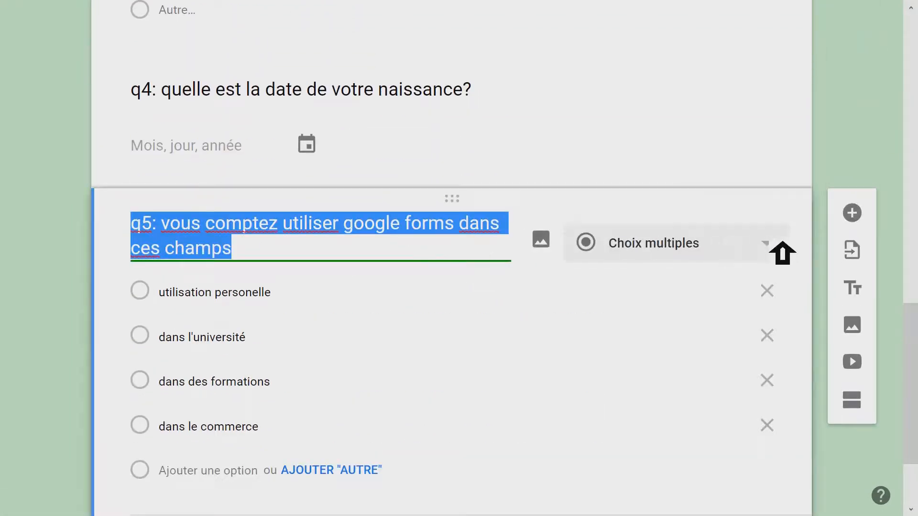
pyautogui.click(765, 244)
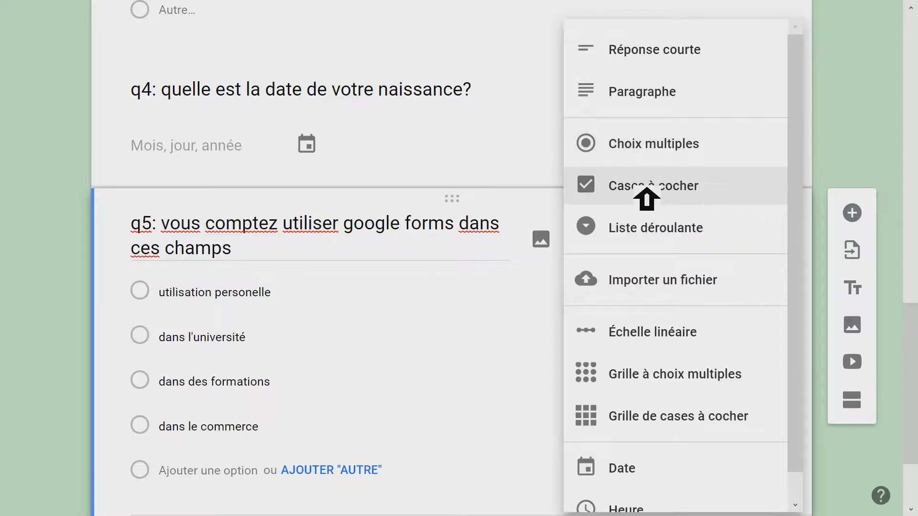
pyautogui.click(633, 186)
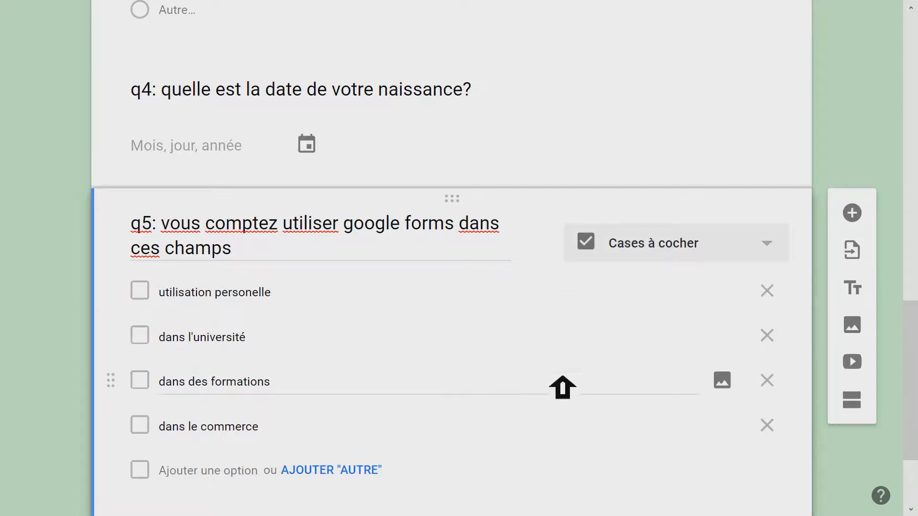
# Preview the form again and tick all four checkboxes of the fifth question to test multiple answers
pyautogui.moveTo(912, 306); pyautogui.dragTo(913, 7)
pyautogui.click(646, 33)
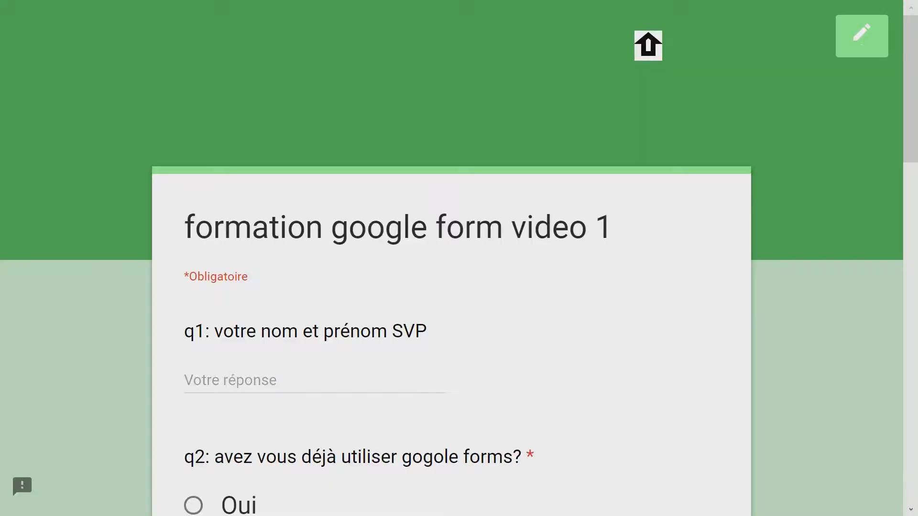
pyautogui.moveTo(912, 41); pyautogui.dragTo(916, 326)
pyautogui.click(220, 206)
pyautogui.click(211, 266)
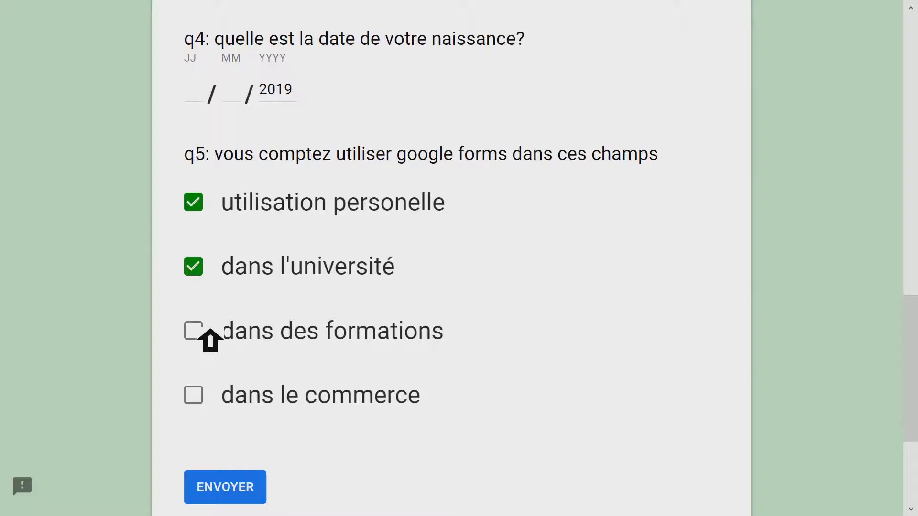
pyautogui.click(208, 337)
pyautogui.click(210, 400)
# Clear all four ticked answers of the fifth question in the preview
pyautogui.click(205, 396)
pyautogui.click(201, 330)
pyautogui.click(206, 275)
pyautogui.click(204, 207)
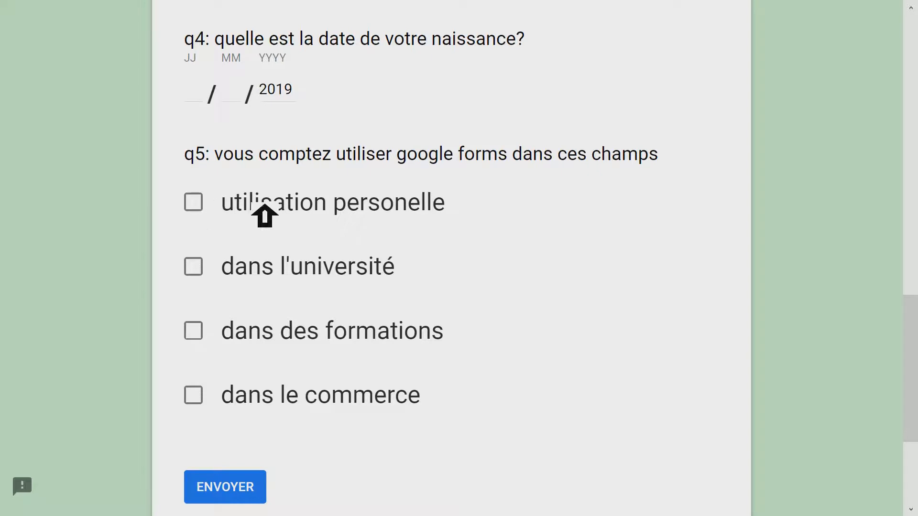
# Leave the preview, discarding the test answers, and open the fifth question for editing at its first answer option
pyautogui.press('XF86MonBrightnessDown')
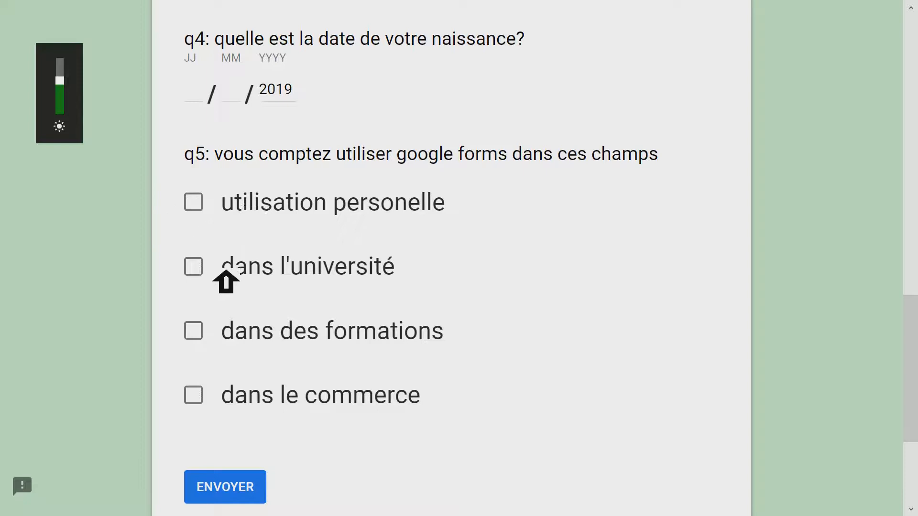
pyautogui.moveTo(908, 328); pyautogui.dragTo(908, 47)
pyautogui.click(874, 28)
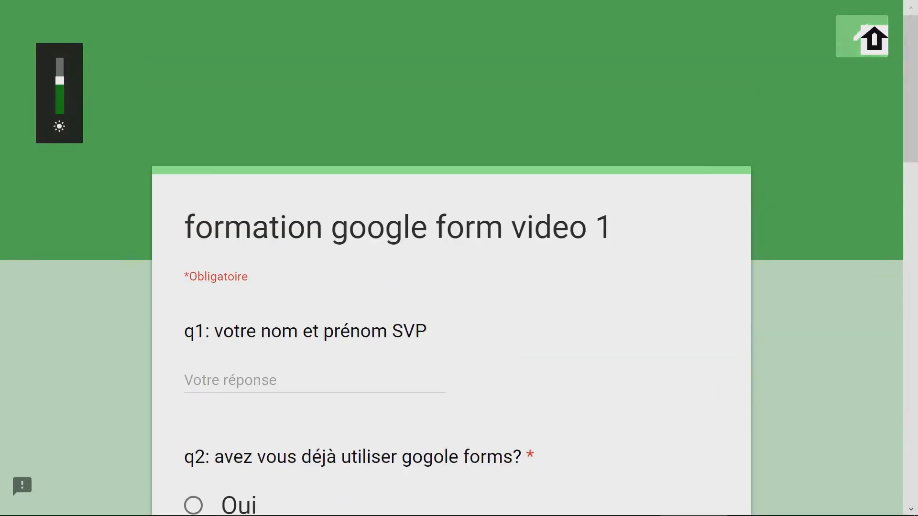
pyautogui.click(612, 329)
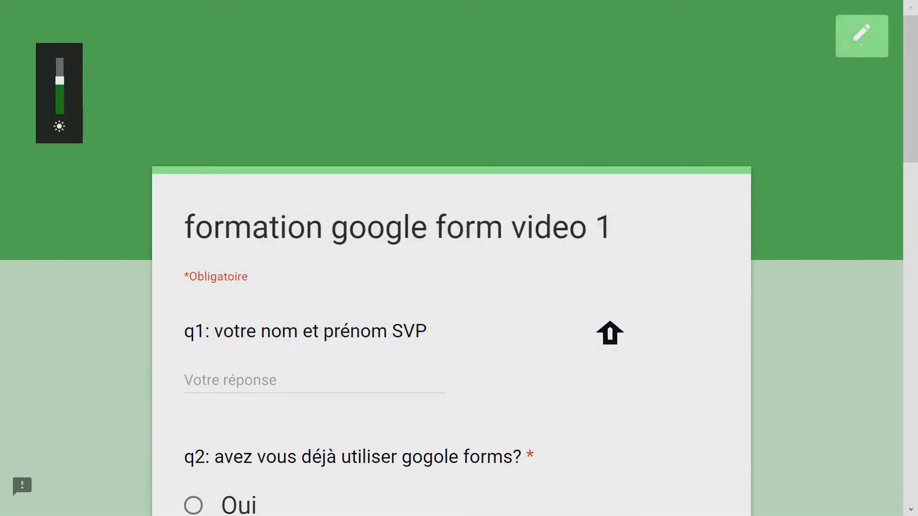
pyautogui.moveTo(908, 119); pyautogui.dragTo(914, 450)
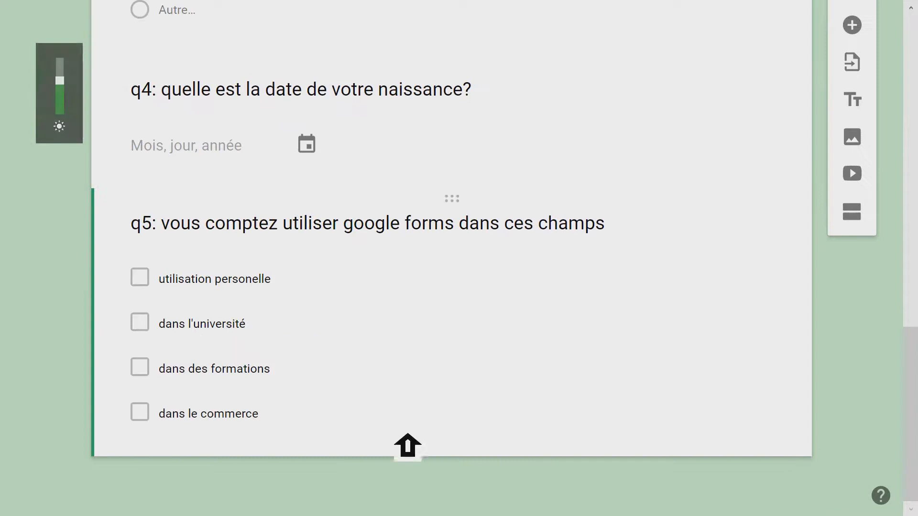
pyautogui.click(283, 298)
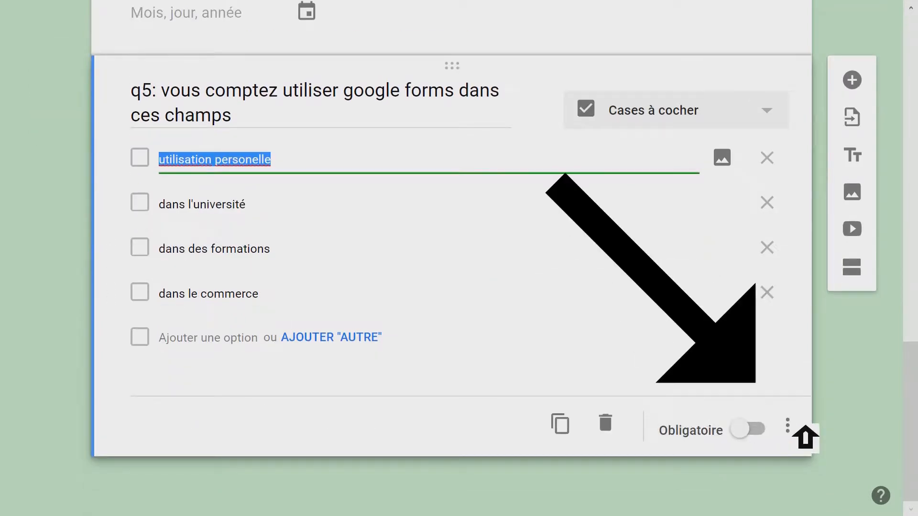
pyautogui.click(805, 427)
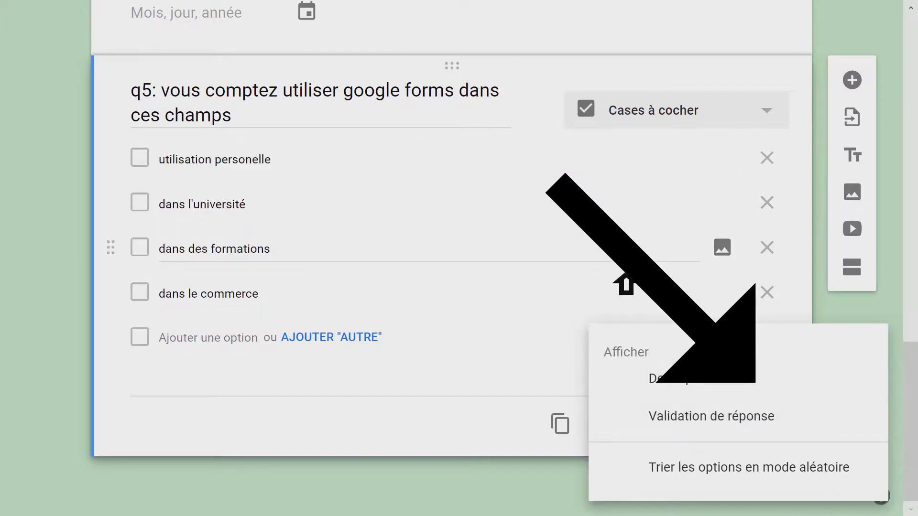
pyautogui.click(620, 256)
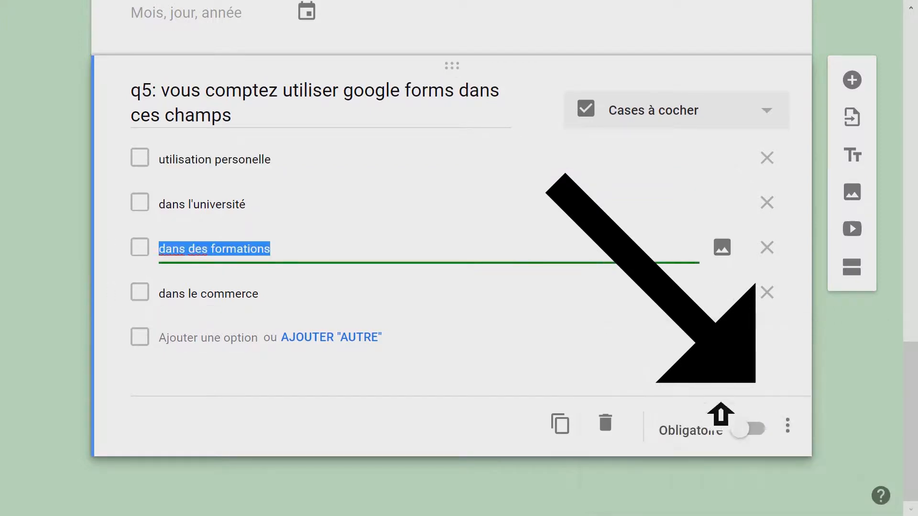
pyautogui.click(787, 426)
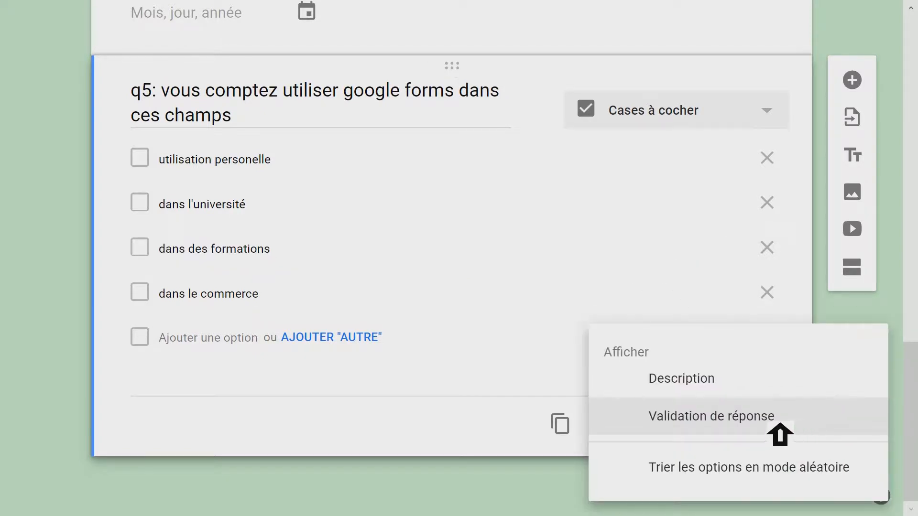
pyautogui.click(748, 421)
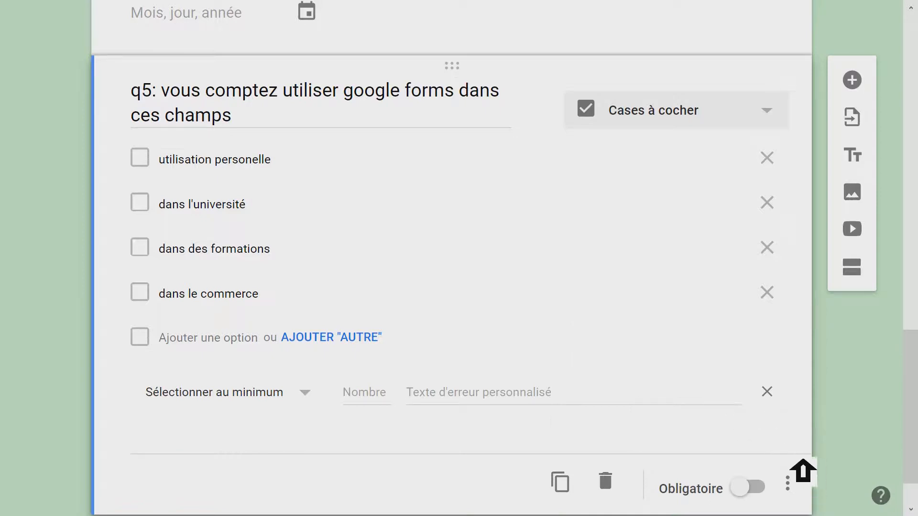
pyautogui.click(779, 402)
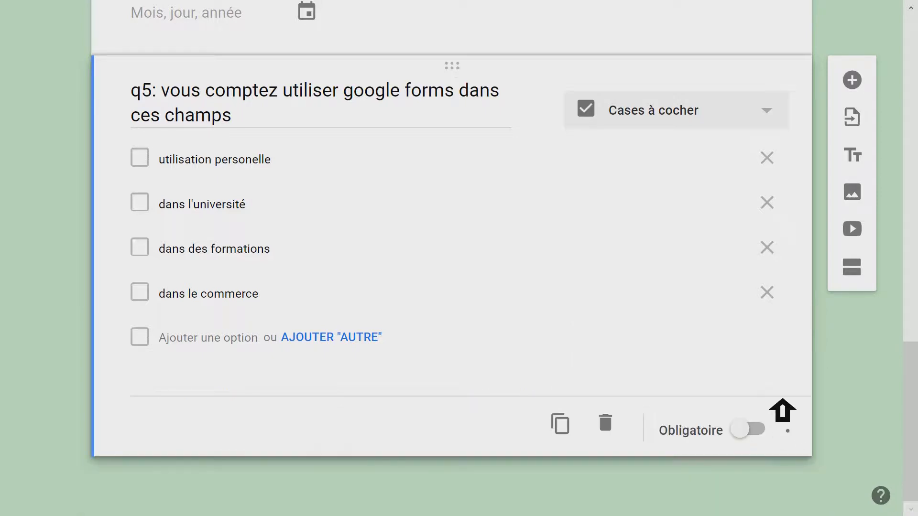
# Add response validation to the fifth question requiring a minimum of 2 selections, with the custom error text "au minimum 2"
pyautogui.click(789, 425)
pyautogui.click(774, 421)
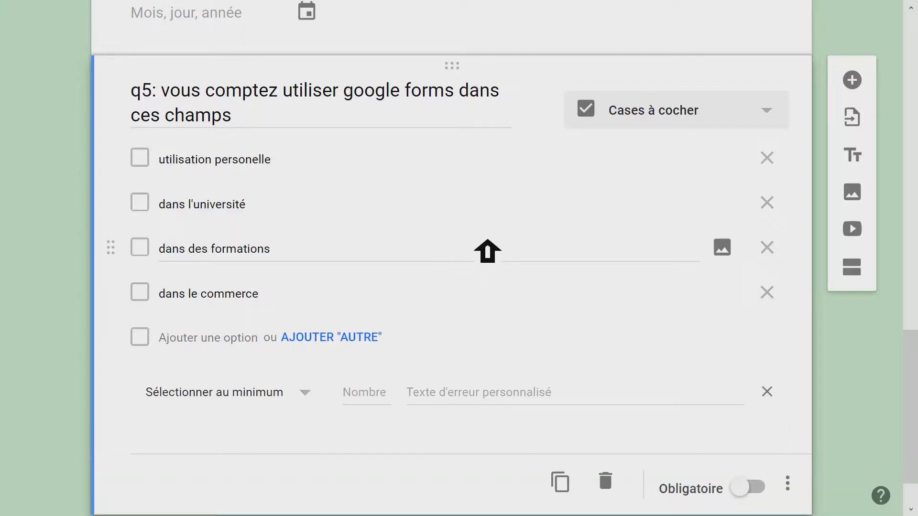
pyautogui.scroll(-1, 468, 260)
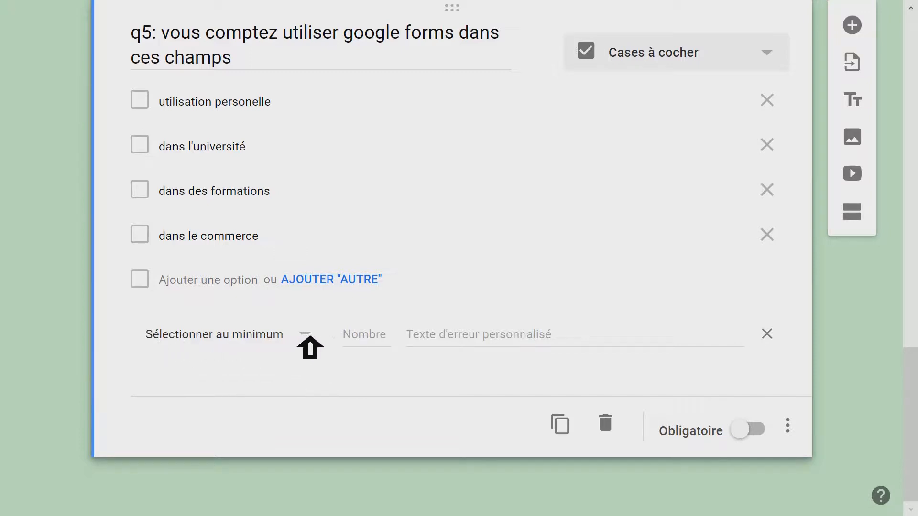
pyautogui.click(324, 337)
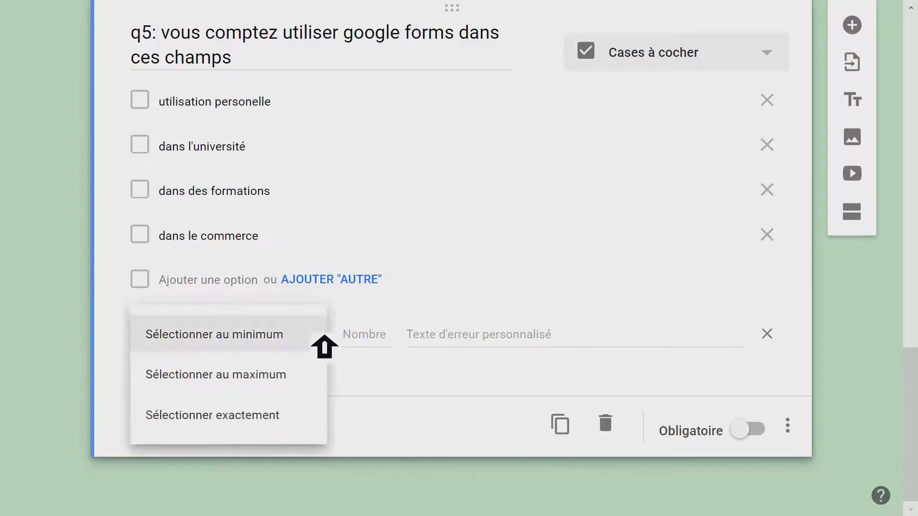
pyautogui.click(461, 300)
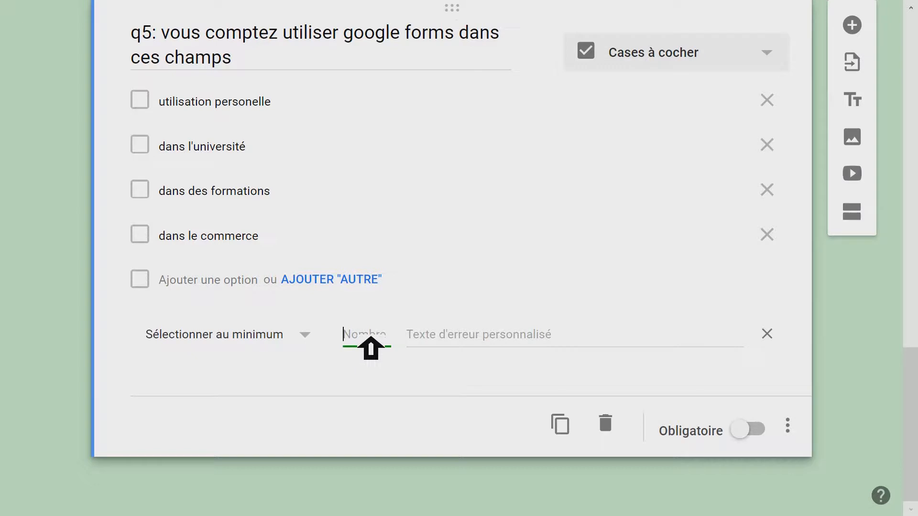
pyautogui.click(466, 337)
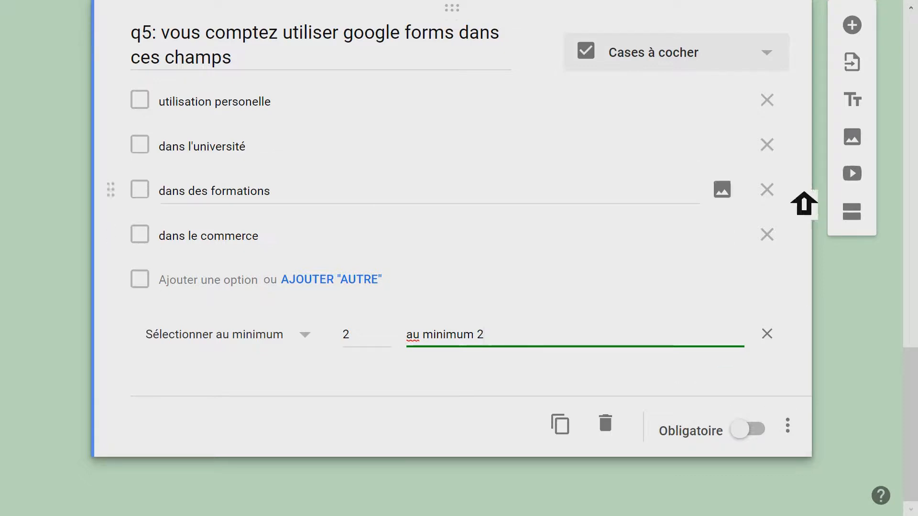
# Preview the form, enter "name" as the first question's test answer, and check the spelling of the second question
pyautogui.moveTo(916, 383); pyautogui.dragTo(915, 43)
pyautogui.click(638, 32)
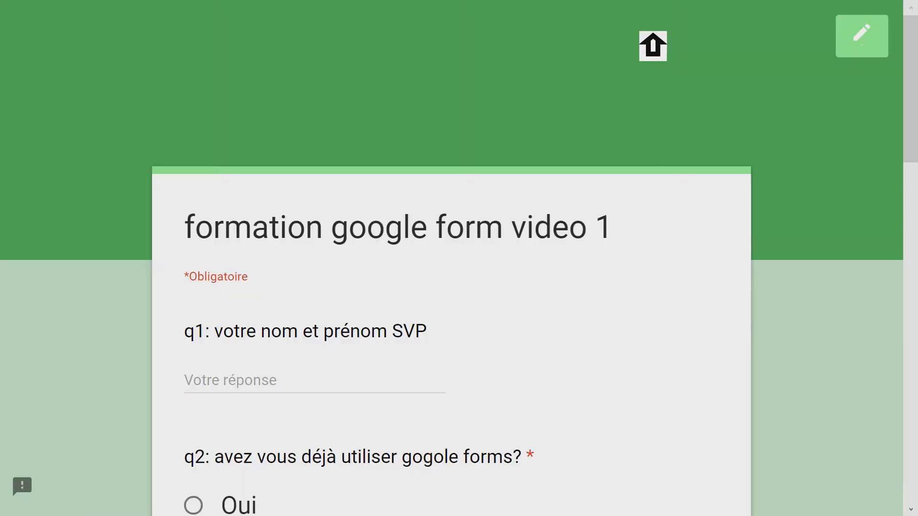
pyautogui.click(264, 389)
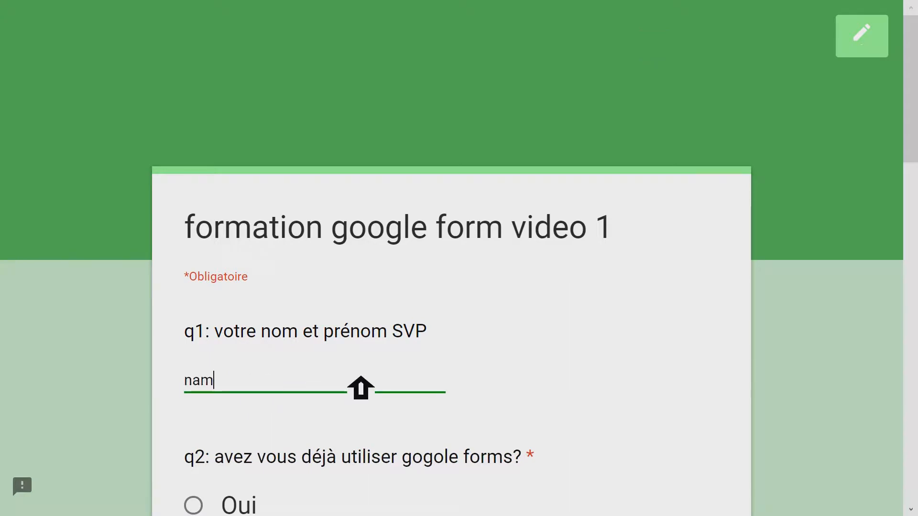
pyautogui.scroll(-6, 361, 387)
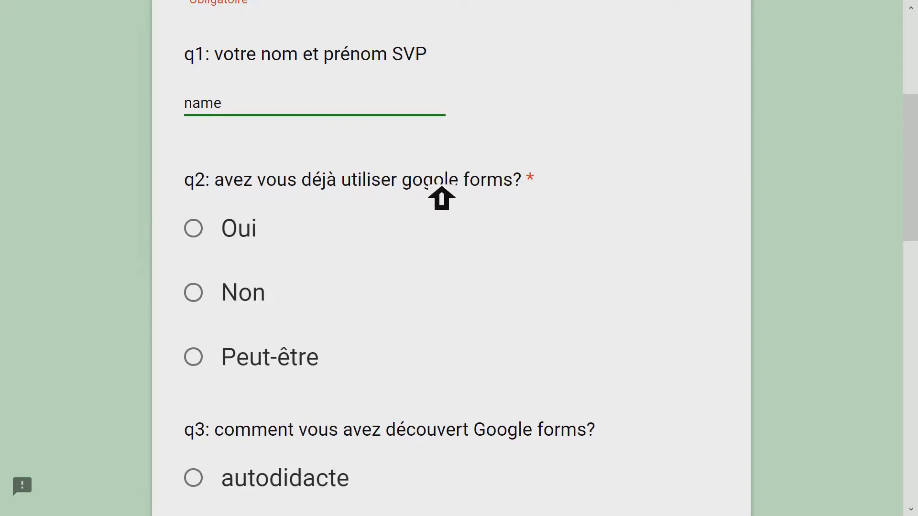
pyautogui.moveTo(397, 184); pyautogui.dragTo(444, 184)
pyautogui.doubleClick(420, 184)
pyautogui.click(456, 184)
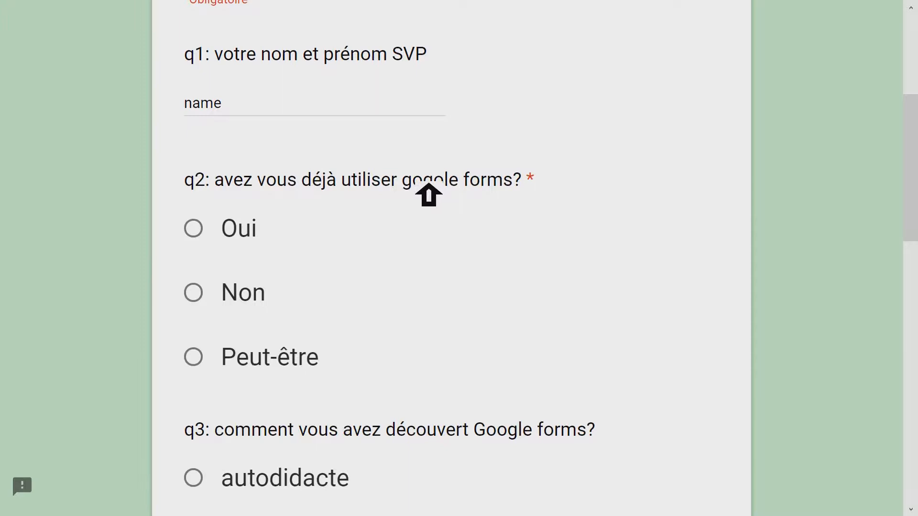
# Leave the preview, discarding the test answer, and correct the misspelled word before "forms?" in the second question to "Google"
pyautogui.scroll(6, 522, 203)
pyautogui.click(885, 39)
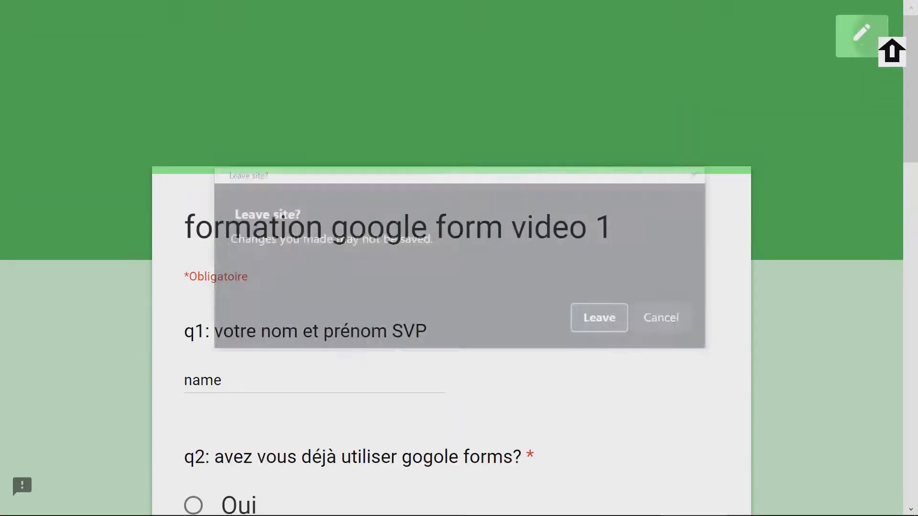
pyautogui.click(605, 319)
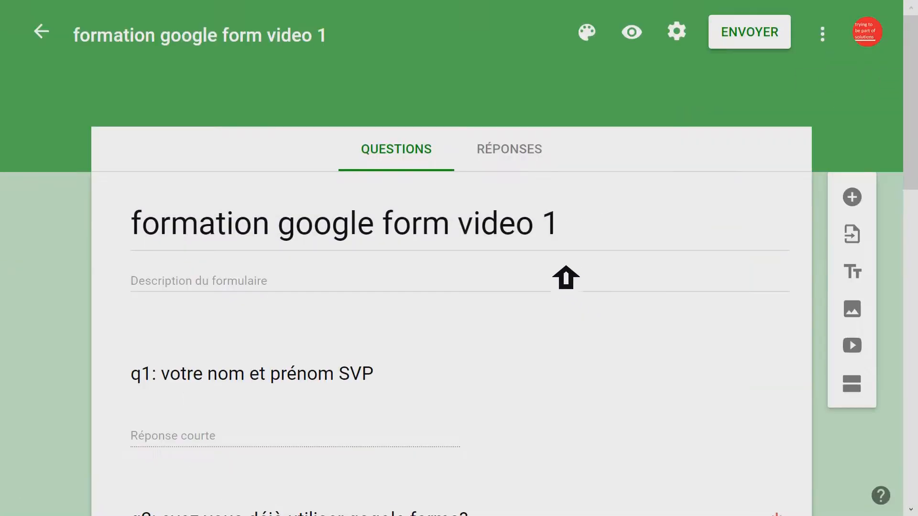
pyautogui.scroll(-8, 548, 275)
pyautogui.scroll(3, 547, 276)
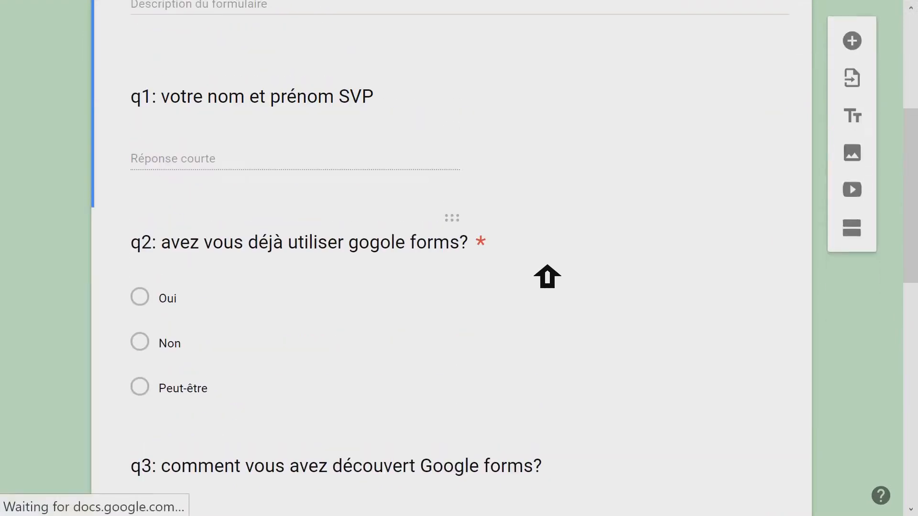
pyautogui.click(400, 256)
pyautogui.doubleClick(378, 257)
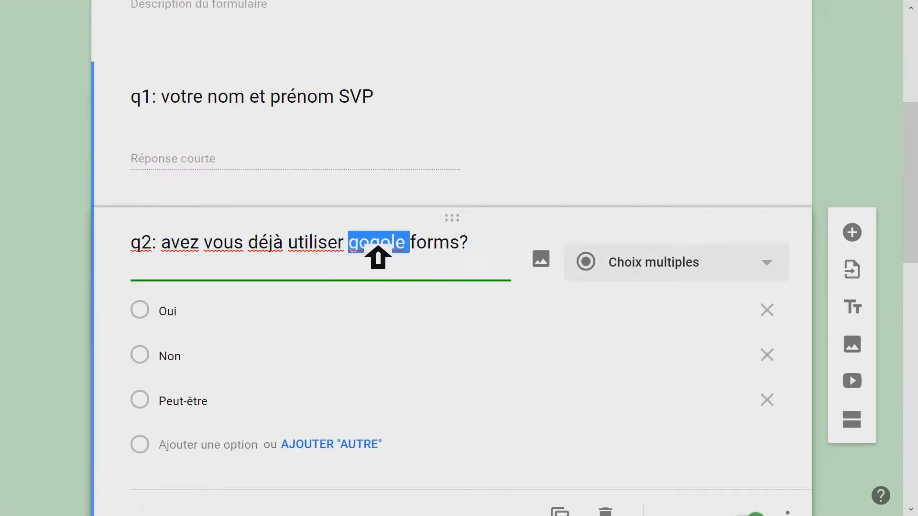
pyautogui.write('Google')
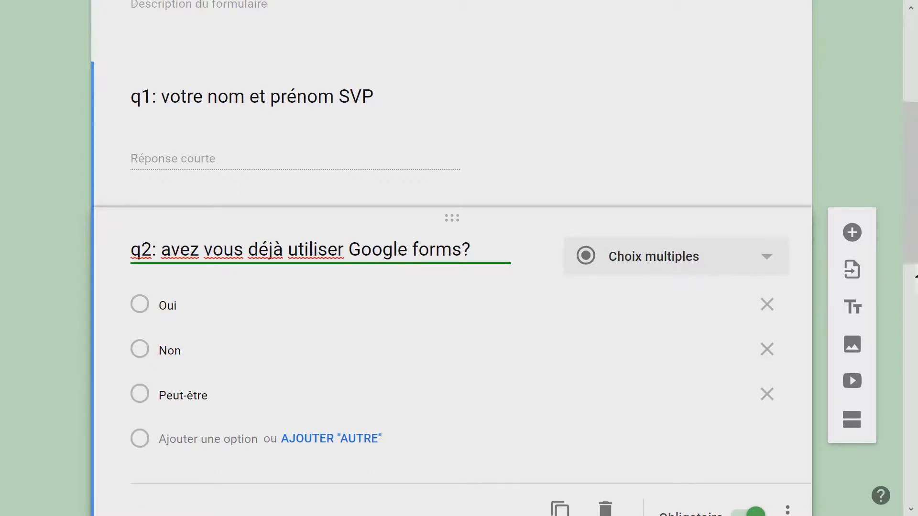
# Preview the corrected form, answer the first question with "name" and choose Oui for the second question
pyautogui.moveTo(911, 256); pyautogui.dragTo(910, 137)
pyautogui.click(650, 51)
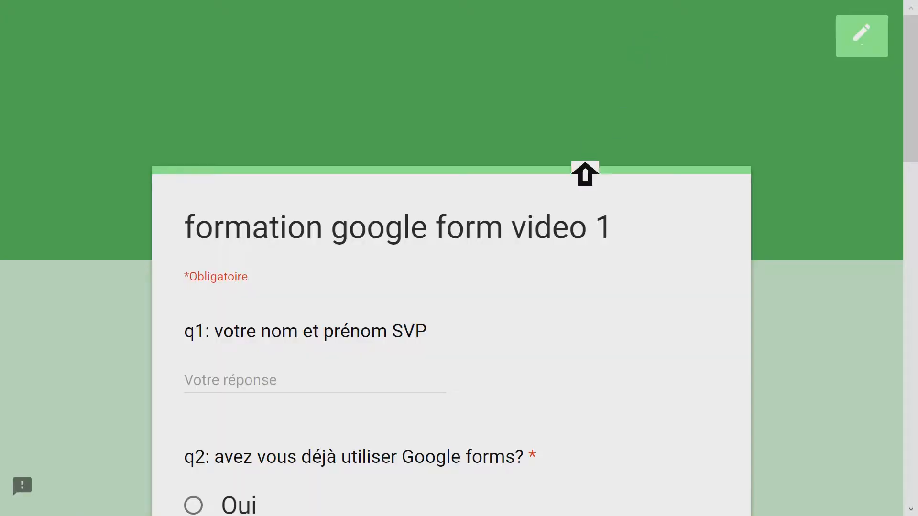
pyautogui.scroll(-3, 569, 239)
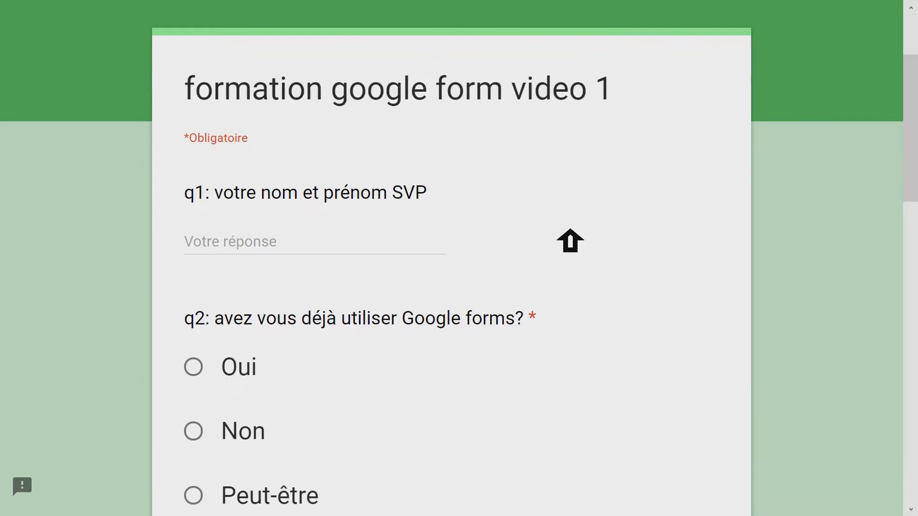
pyautogui.scroll(-3, 569, 241)
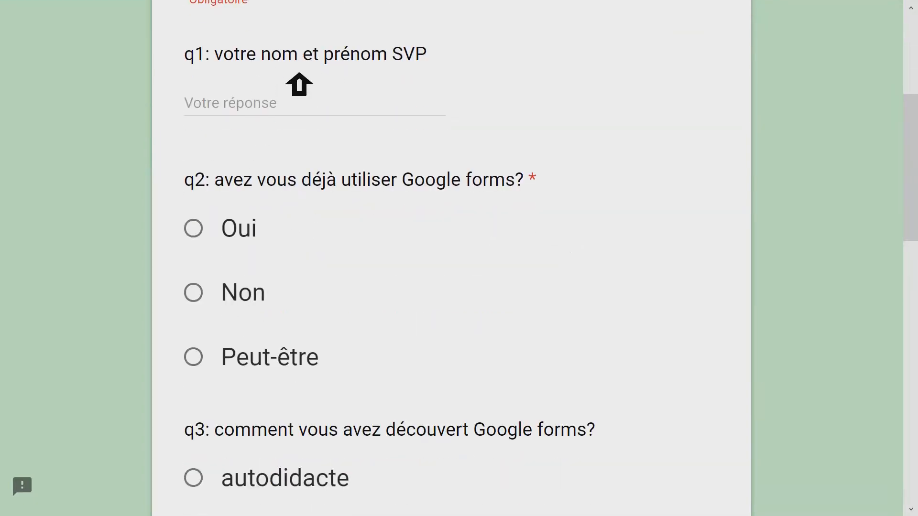
pyautogui.click(250, 106)
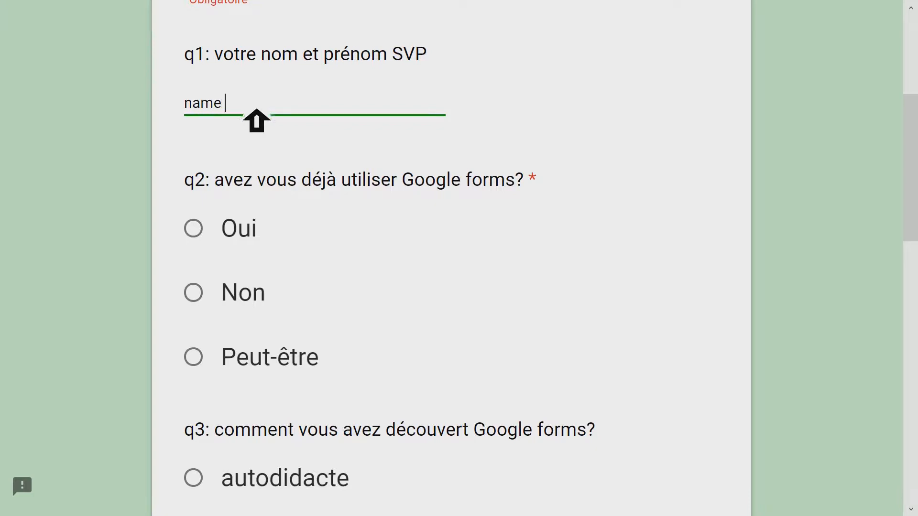
pyautogui.click(217, 239)
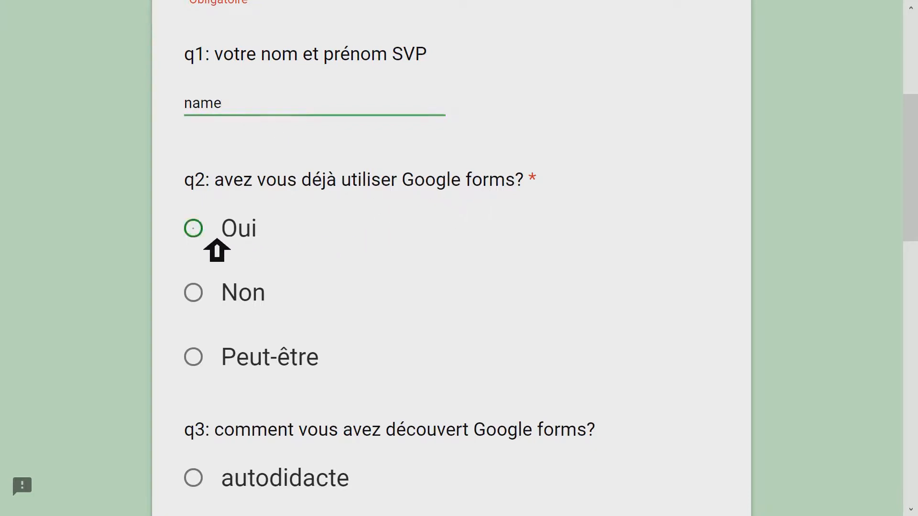
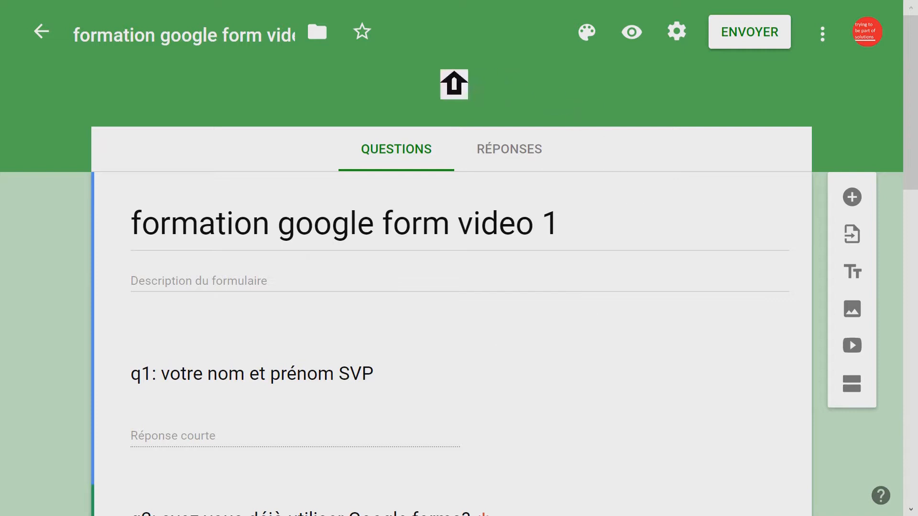
# Open the form's sending options and examine the e-mail recipient, subject and message fields
pyautogui.click(755, 32)
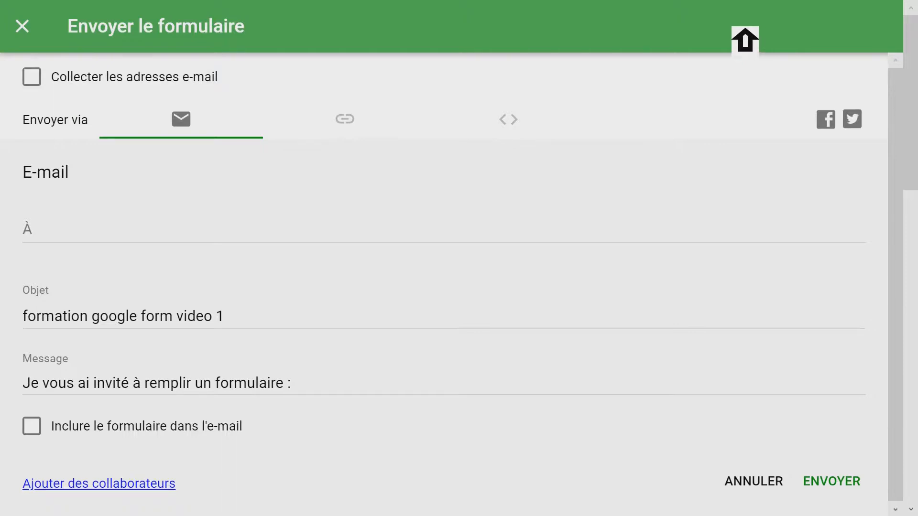
pyautogui.click(58, 239)
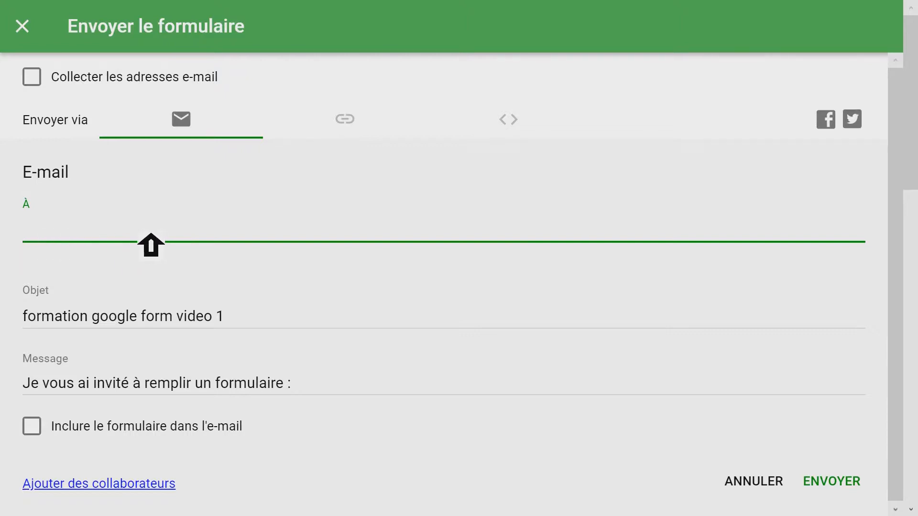
pyautogui.click(117, 317)
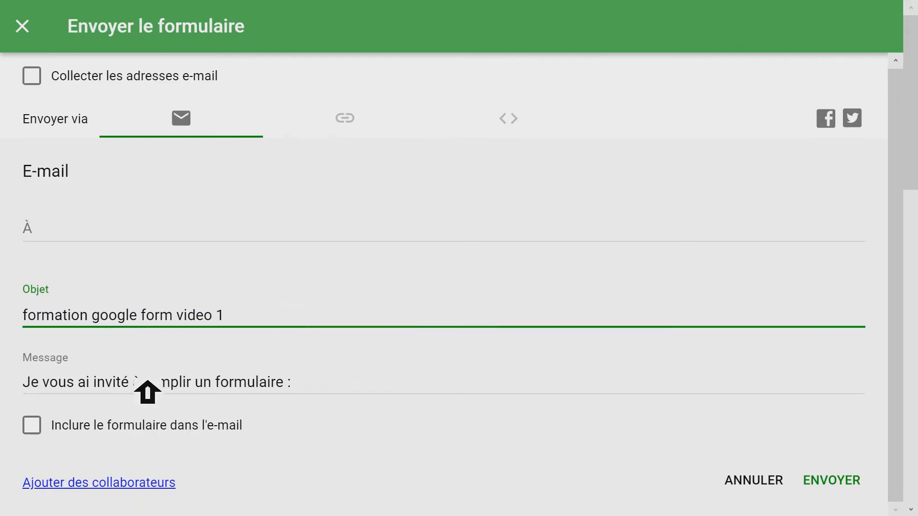
pyautogui.click(307, 388)
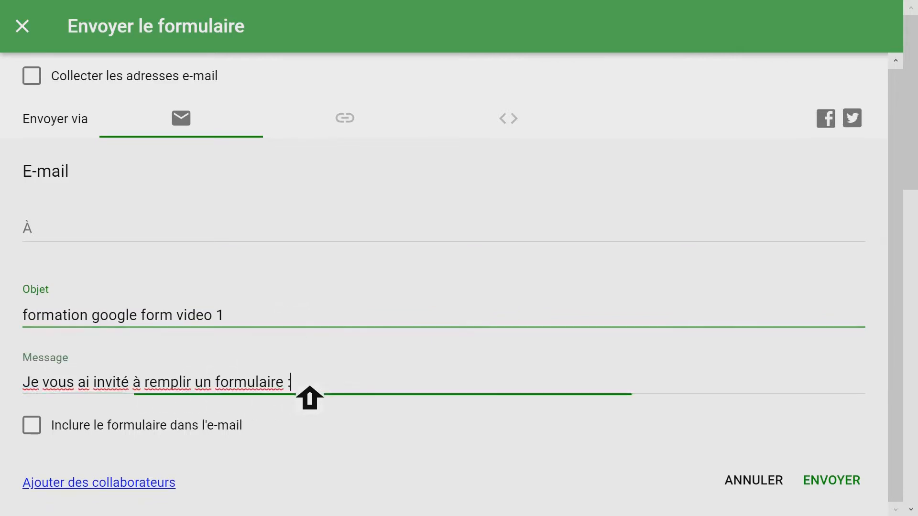
pyautogui.moveTo(331, 388); pyautogui.dragTo(20, 386)
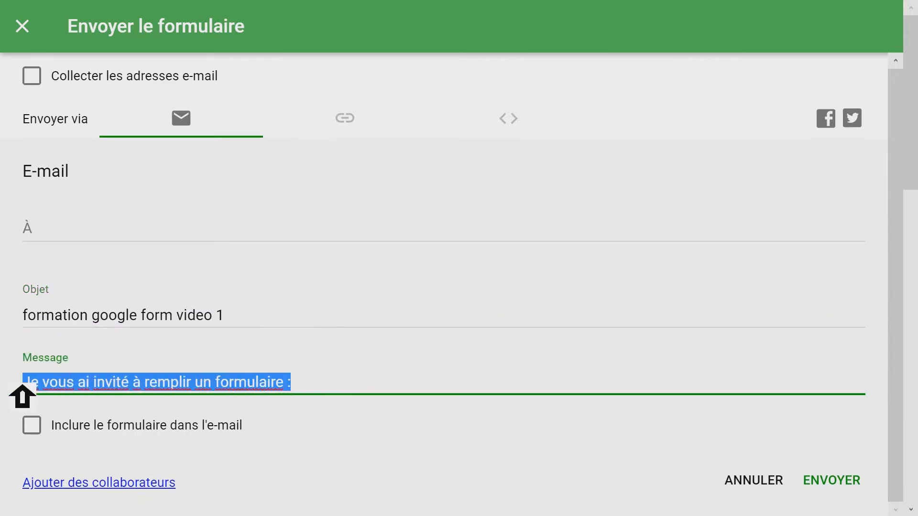
pyautogui.click(332, 388)
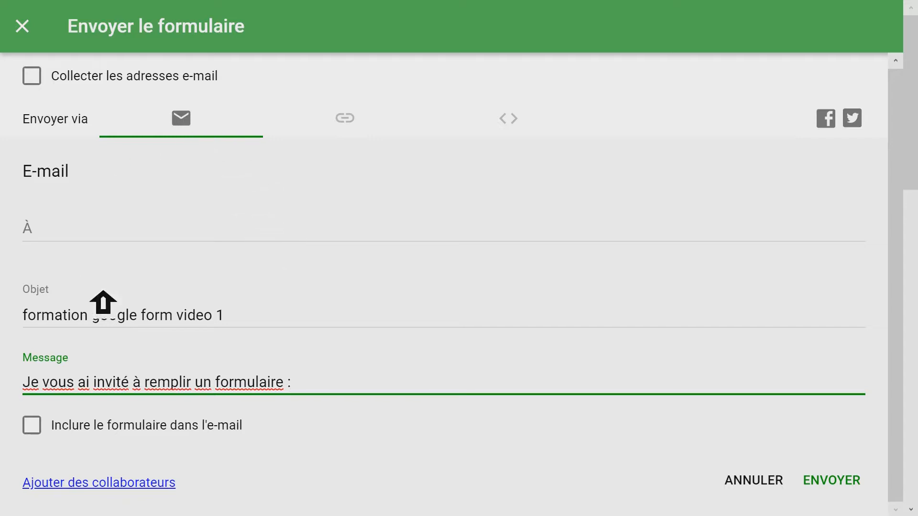
# Switch the sending method to a link and inspect the copy option for the form's full URL
pyautogui.click(363, 133)
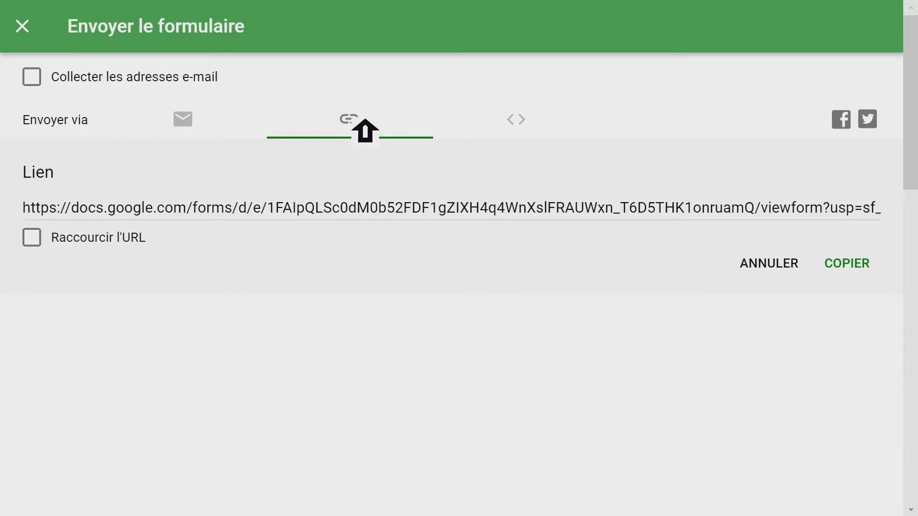
pyautogui.click(247, 217)
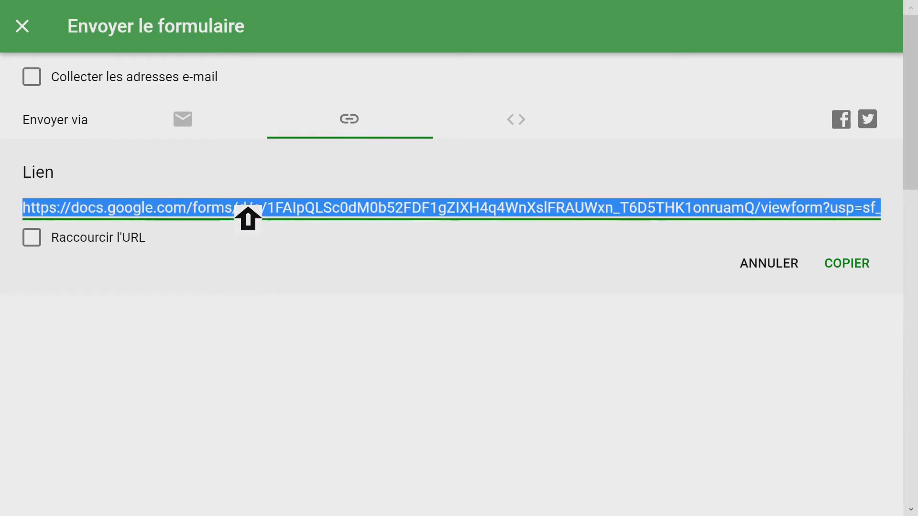
pyautogui.rightClick(247, 215)
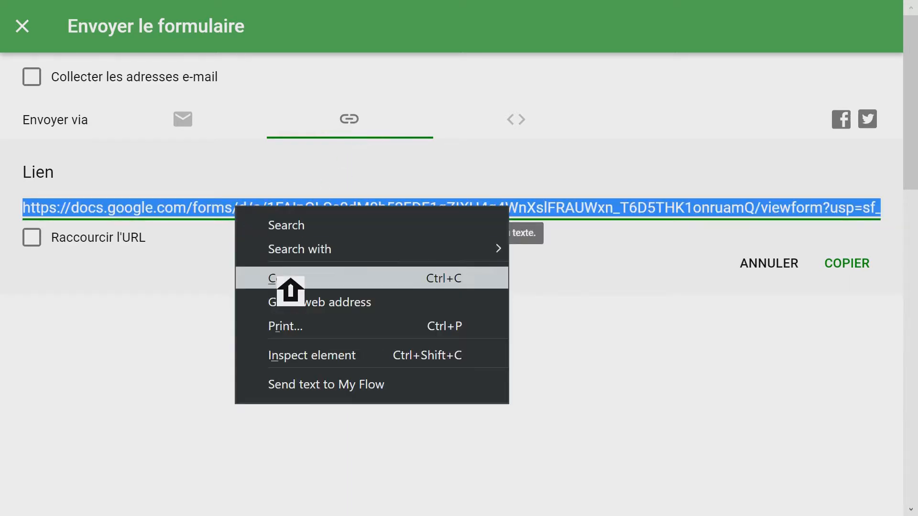
pyautogui.click(671, 329)
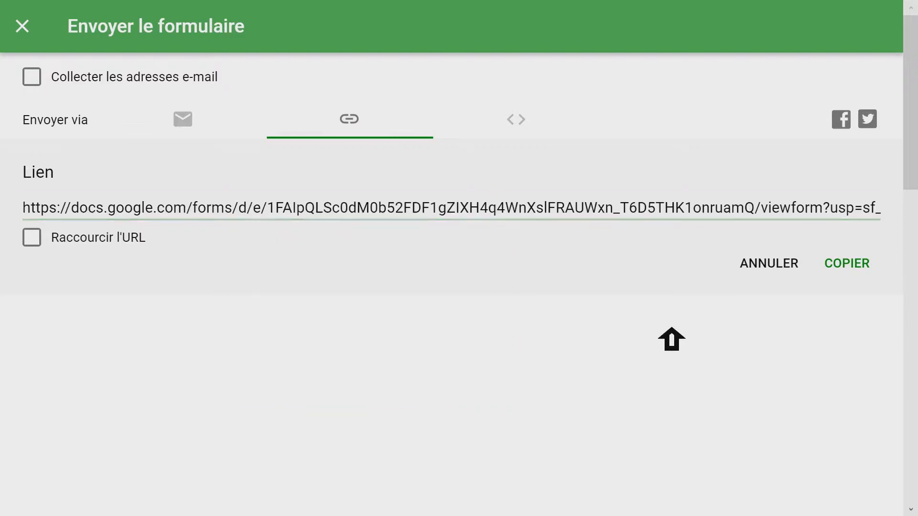
# Copy the form's full link from the sending options and open it in a new browser tab
pyautogui.click(864, 268)
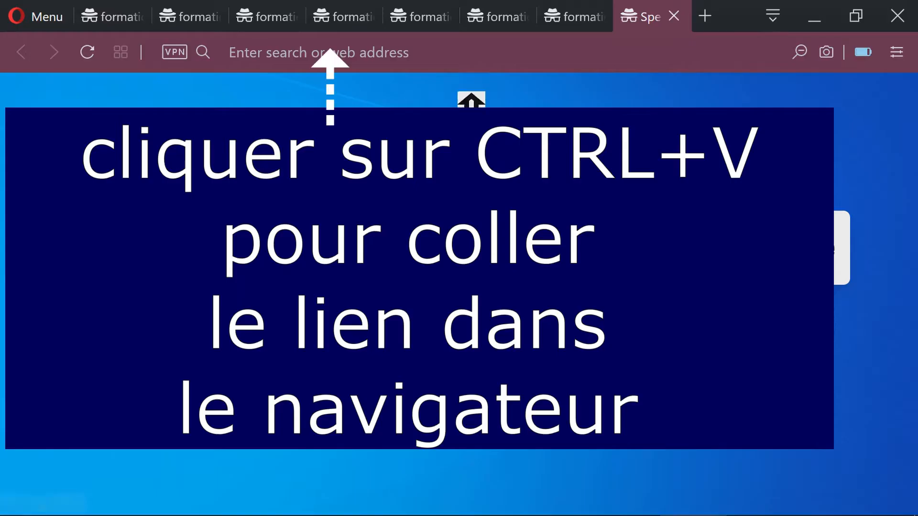
pyautogui.click(443, 58)
pyautogui.hotkey('ctrl', 'v')
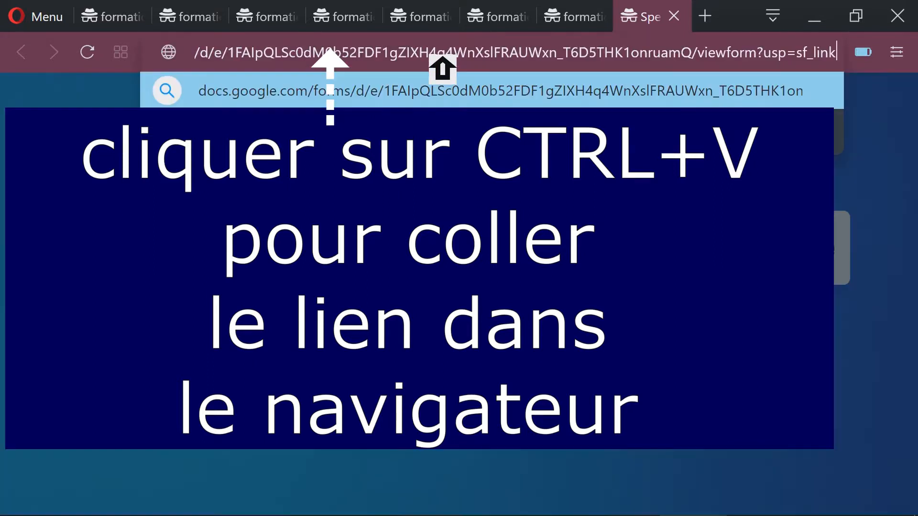
pyautogui.press('Return')
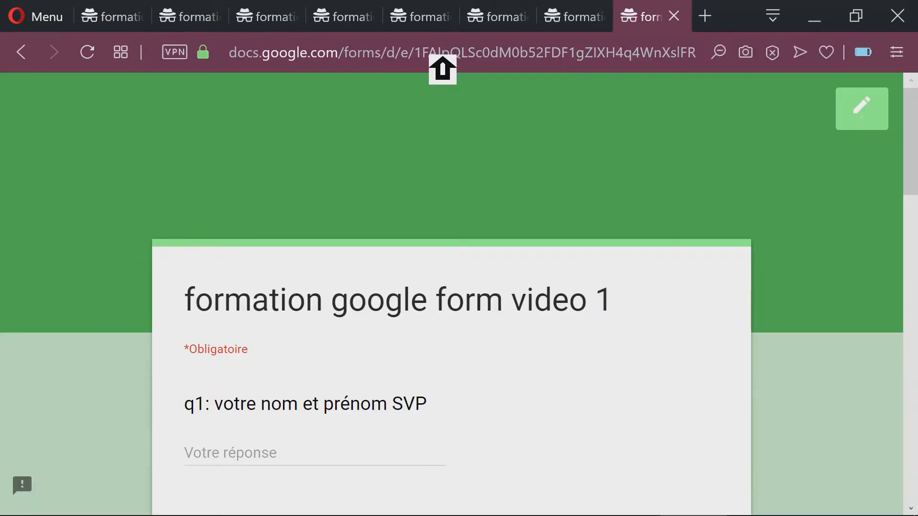
# Review the respondent's view of the form in full screen, from the first question to the Envoyer option
pyautogui.press('F11')
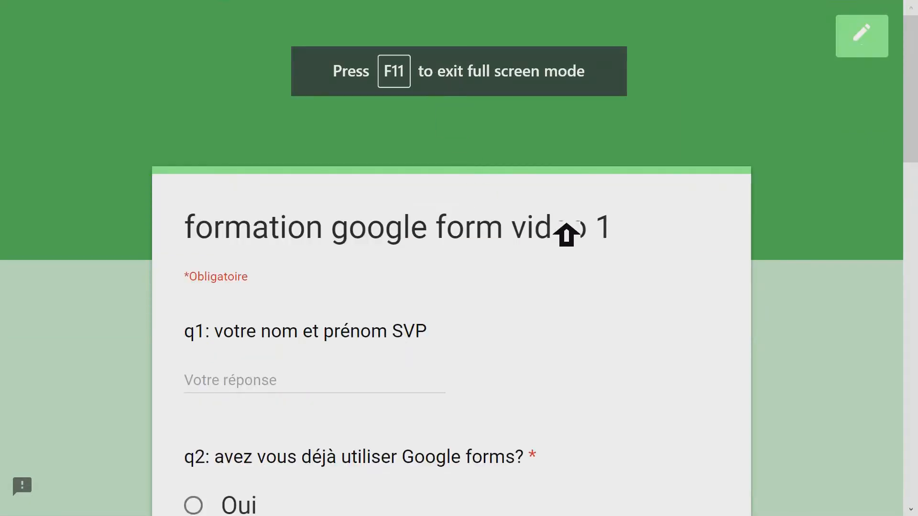
pyautogui.scroll(-9, 564, 233)
pyautogui.scroll(-5, 567, 232)
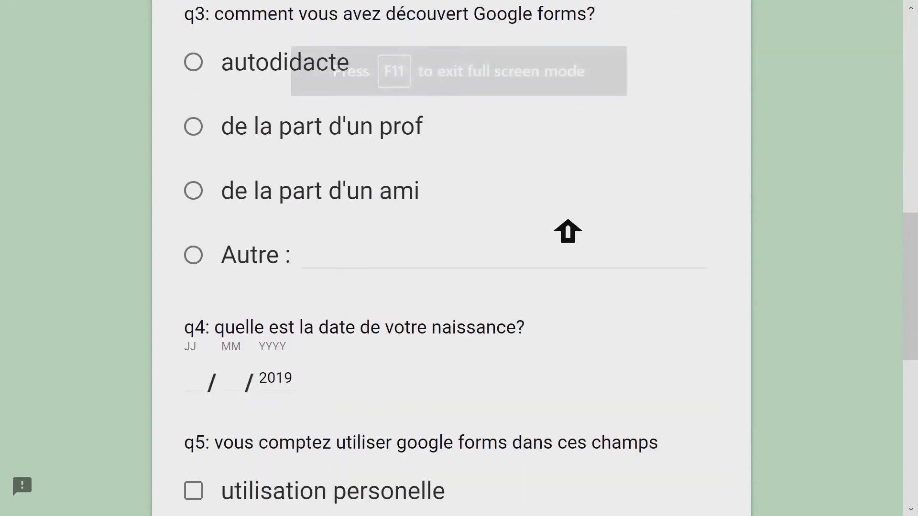
pyautogui.scroll(-6, 387, 181)
pyautogui.scroll(-4, 388, 180)
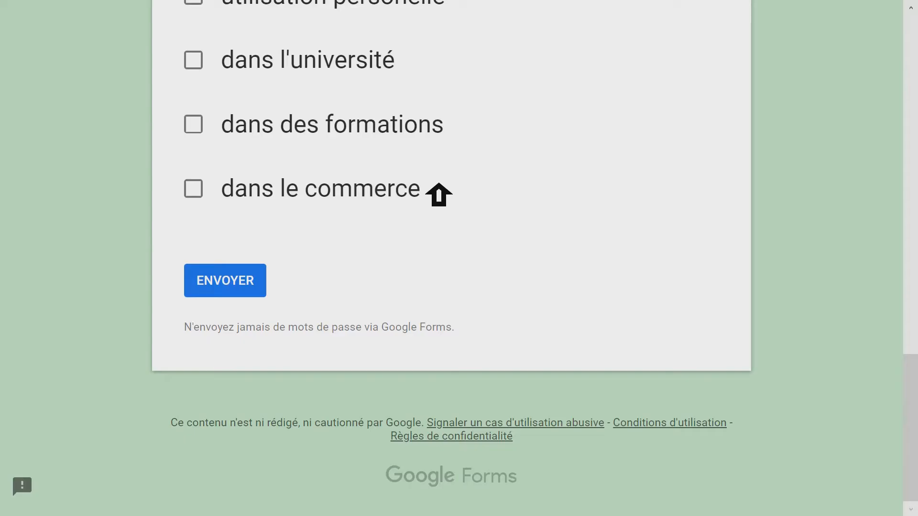
pyautogui.press('F11')
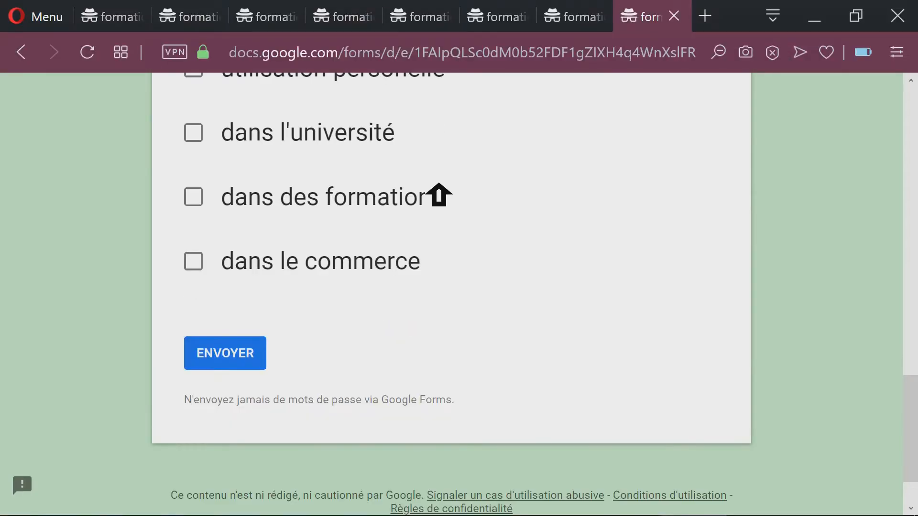
# Return to the form's sending options, shorten the link's URL, and close the tab used to test it
pyautogui.click(588, 14)
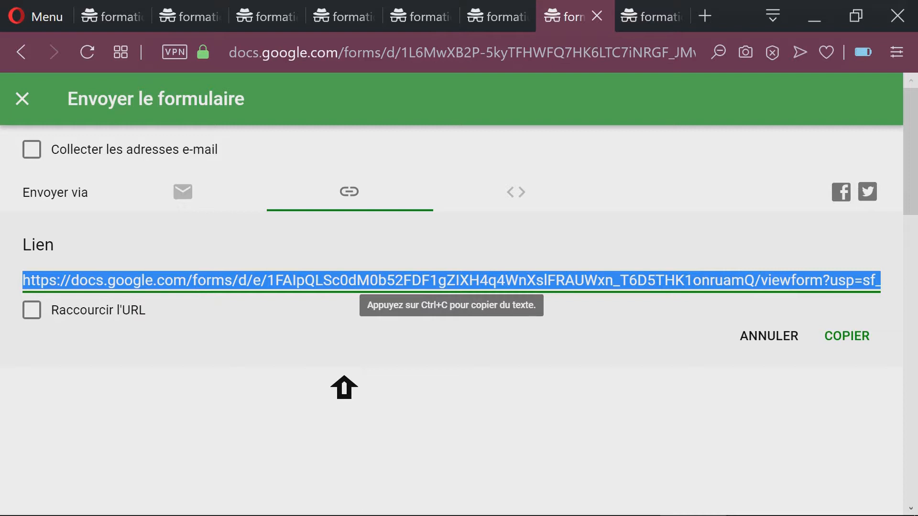
pyautogui.click(187, 377)
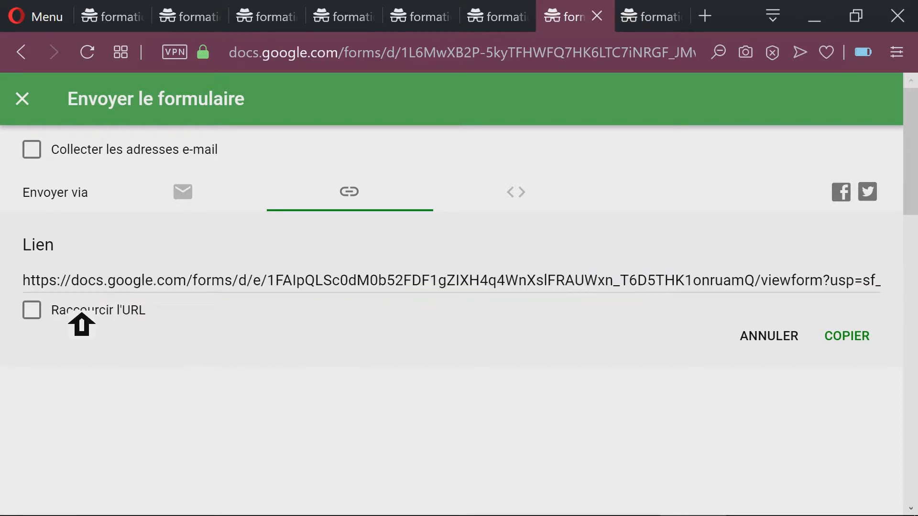
pyautogui.click(41, 313)
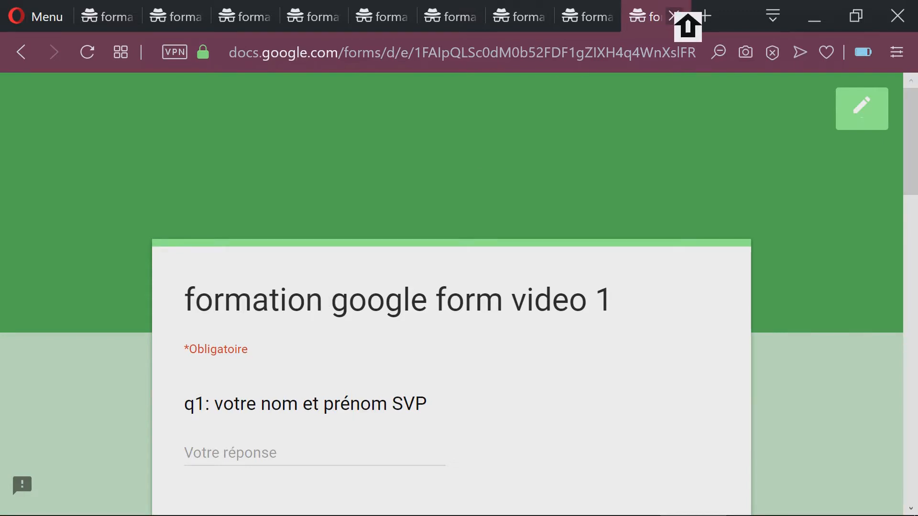
pyautogui.click(687, 16)
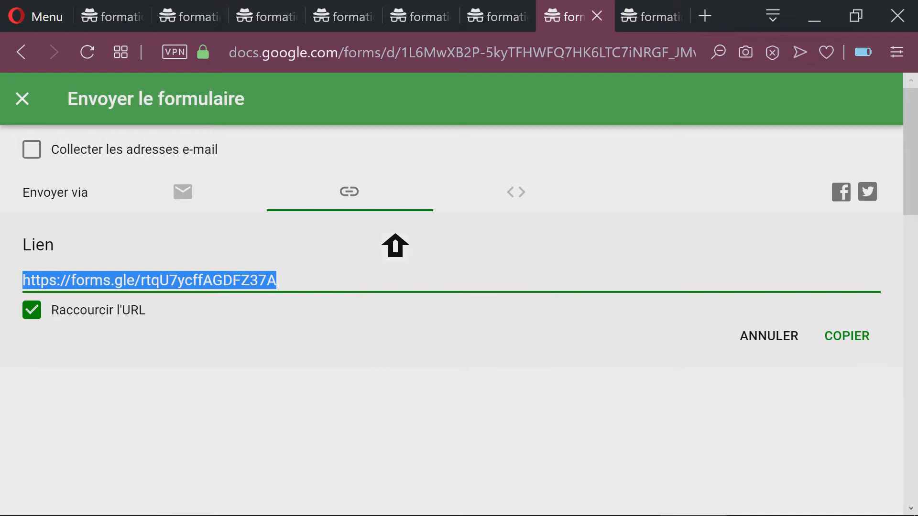
# Switch the sending method to HTML embedding, examine the code and width fields, and leave the sending options
pyautogui.click(528, 206)
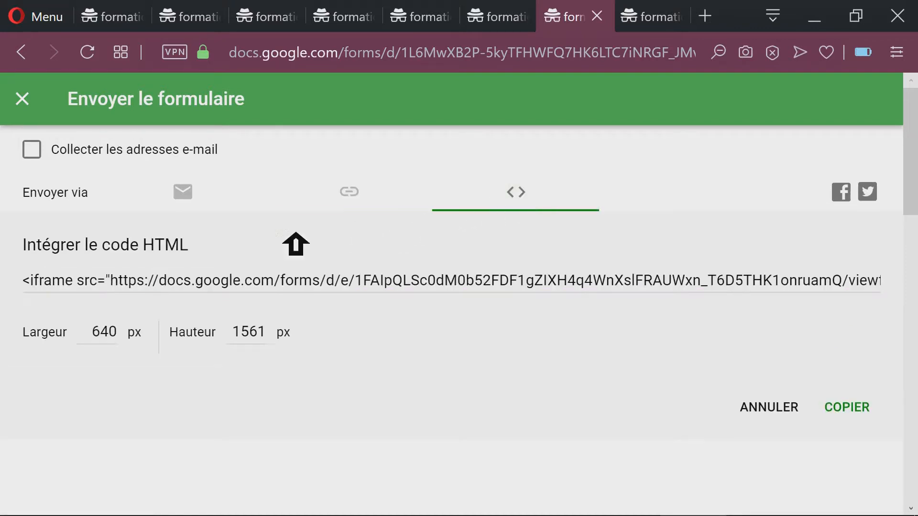
pyautogui.click(172, 293)
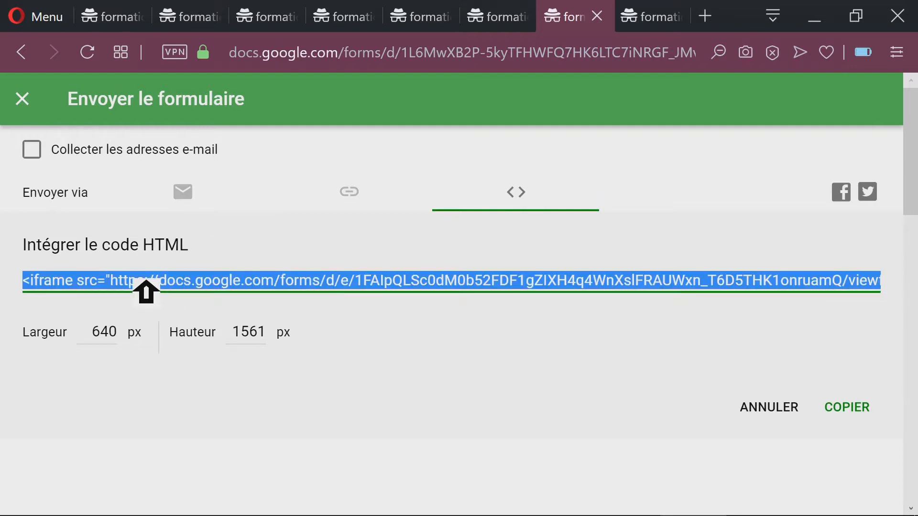
pyautogui.click(102, 333)
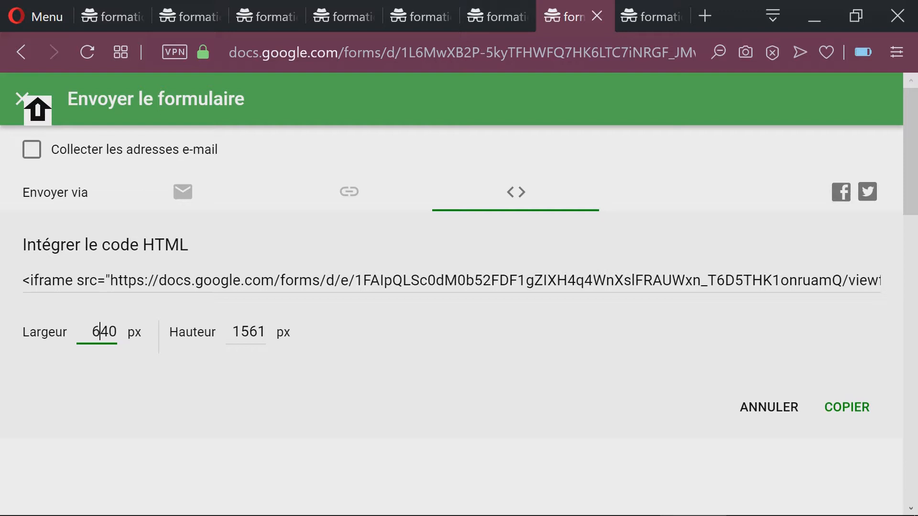
pyautogui.click(21, 99)
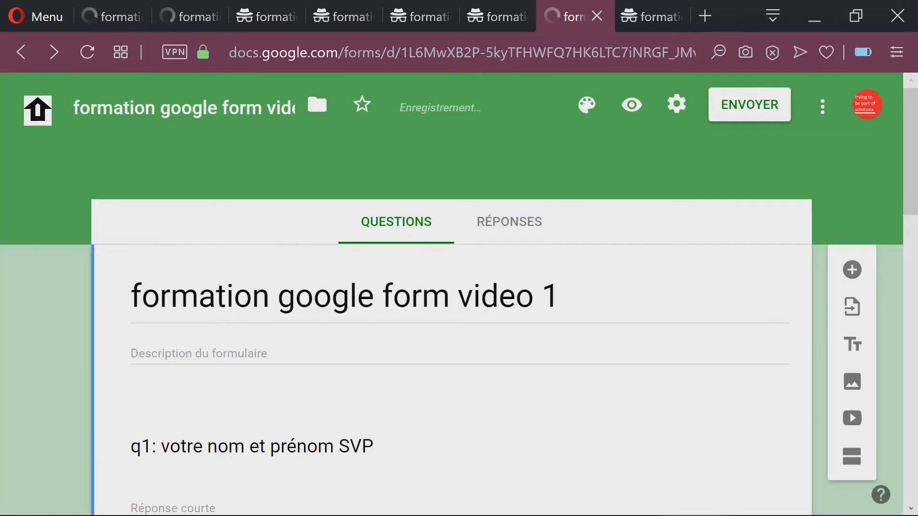
# Open the form's general settings and try limiting each respondent to one response
pyautogui.click(676, 104)
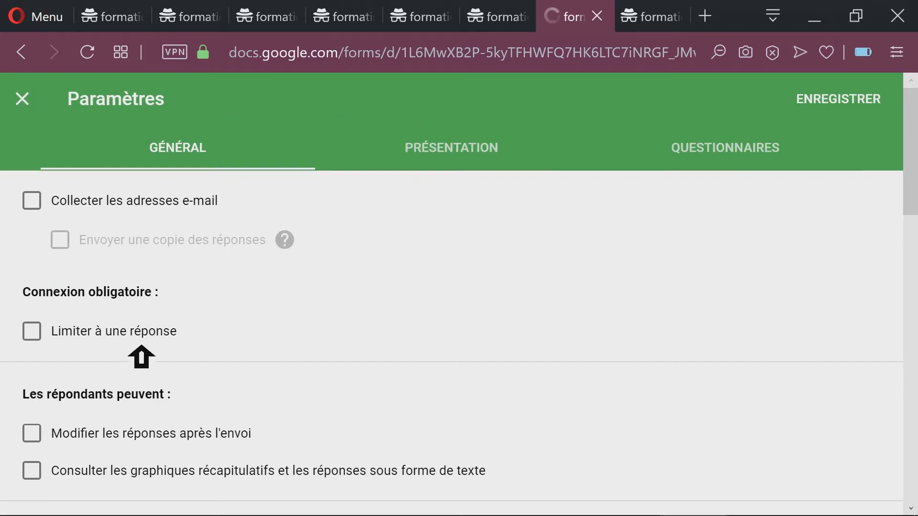
pyautogui.click(72, 341)
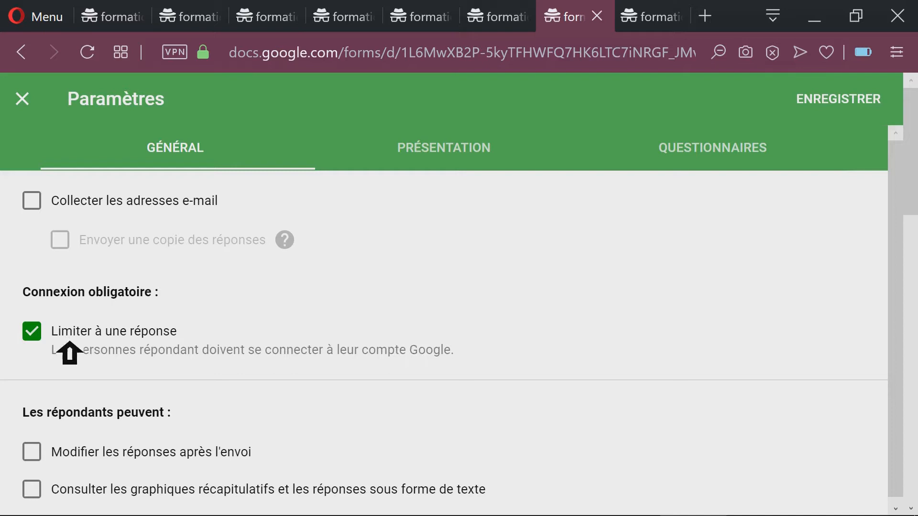
pyautogui.click(46, 336)
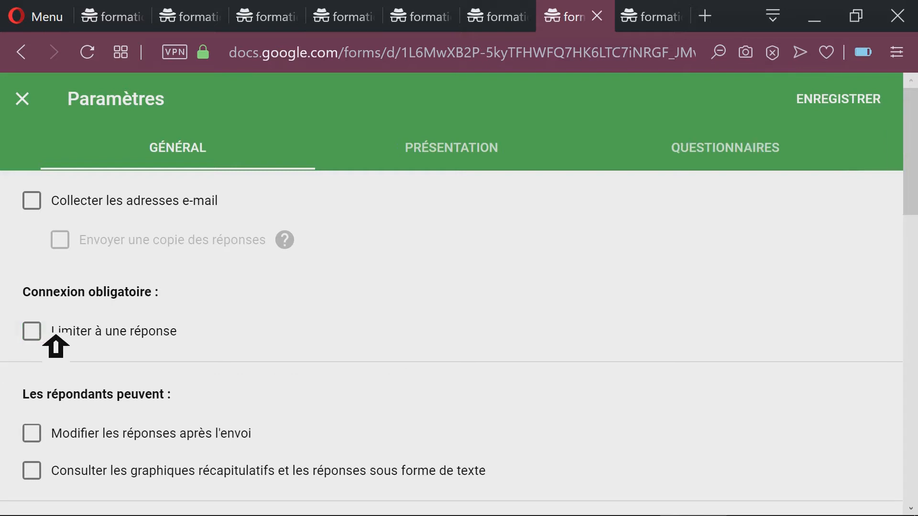
pyautogui.click(41, 343)
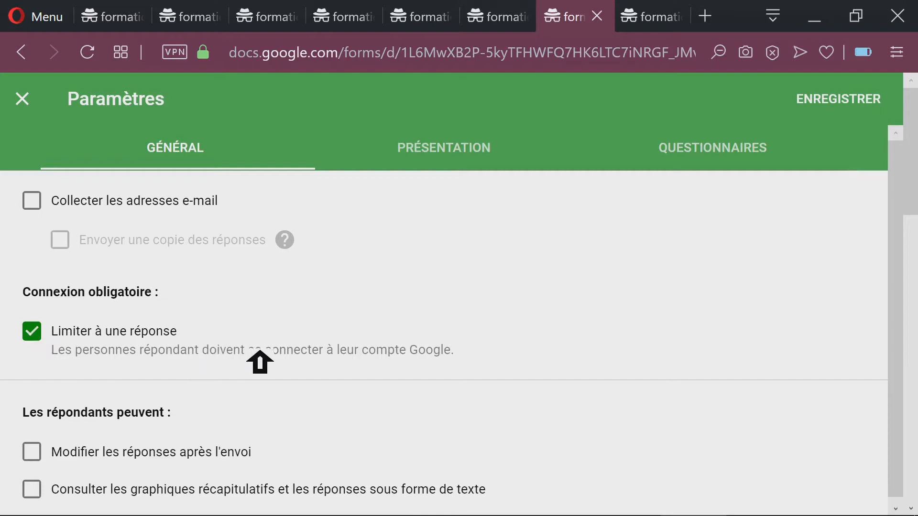
# Try the respondent options for editing answers and viewing summary charts, clear both, and leave the settings without saving
pyautogui.scroll(-1, 260, 353)
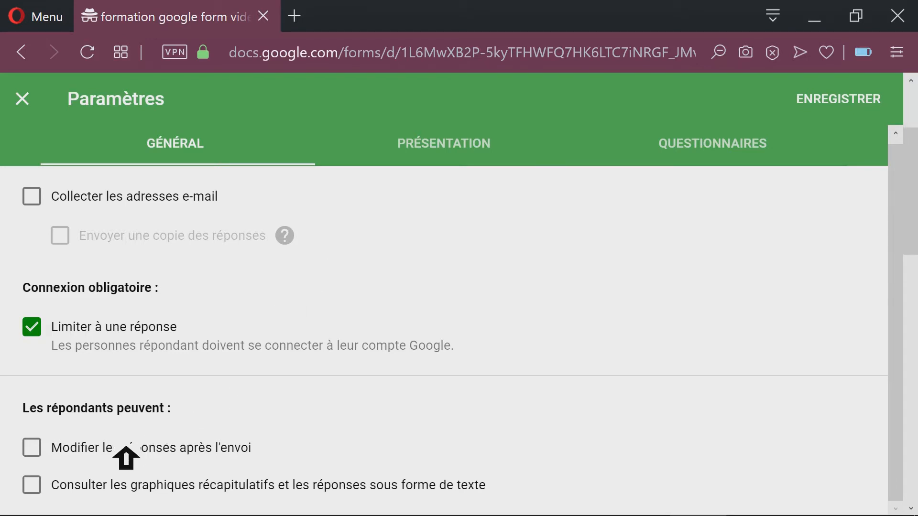
pyautogui.click(50, 452)
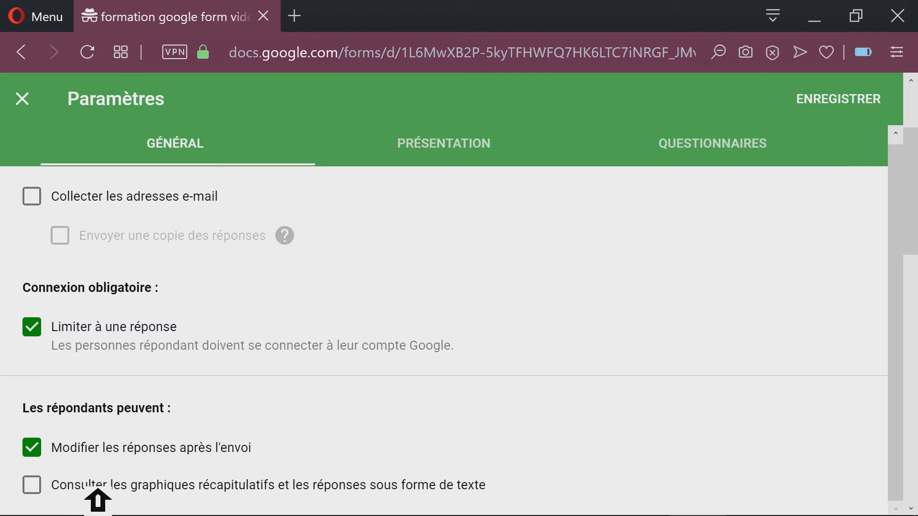
pyautogui.click(79, 489)
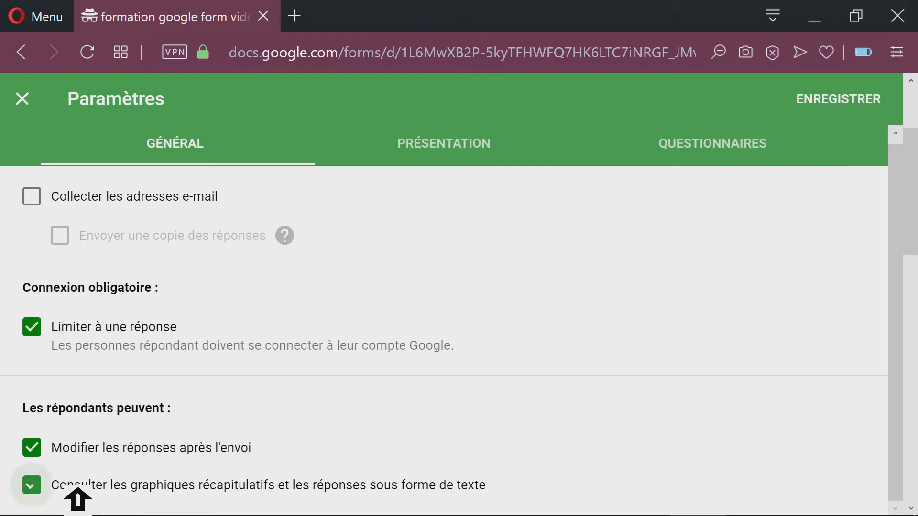
pyautogui.click(67, 487)
pyautogui.click(43, 448)
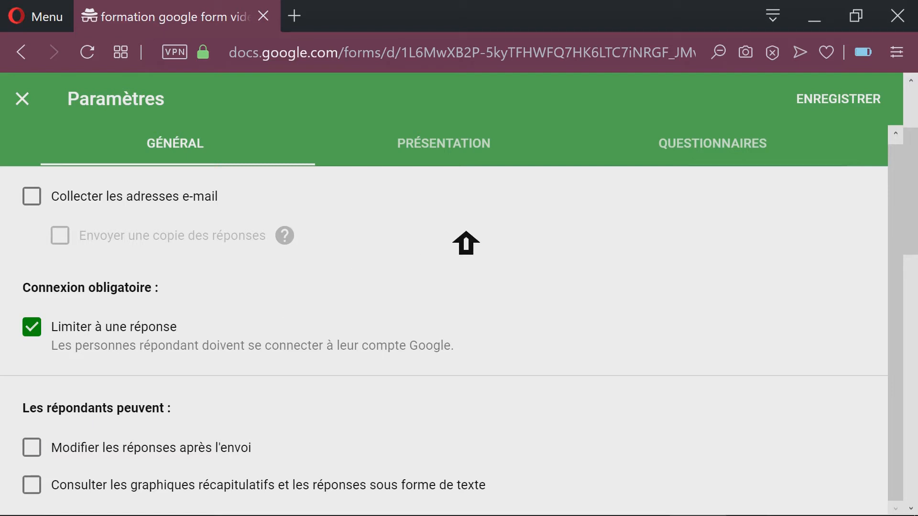
pyautogui.click(24, 100)
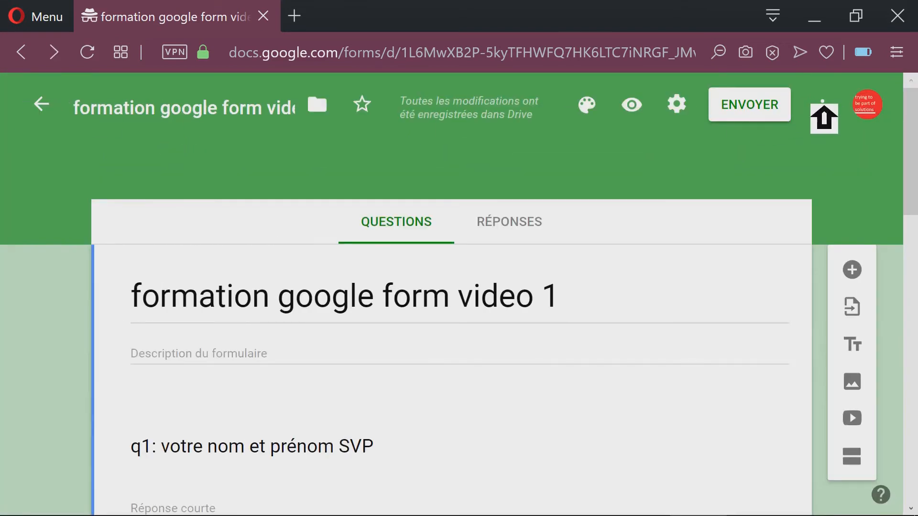